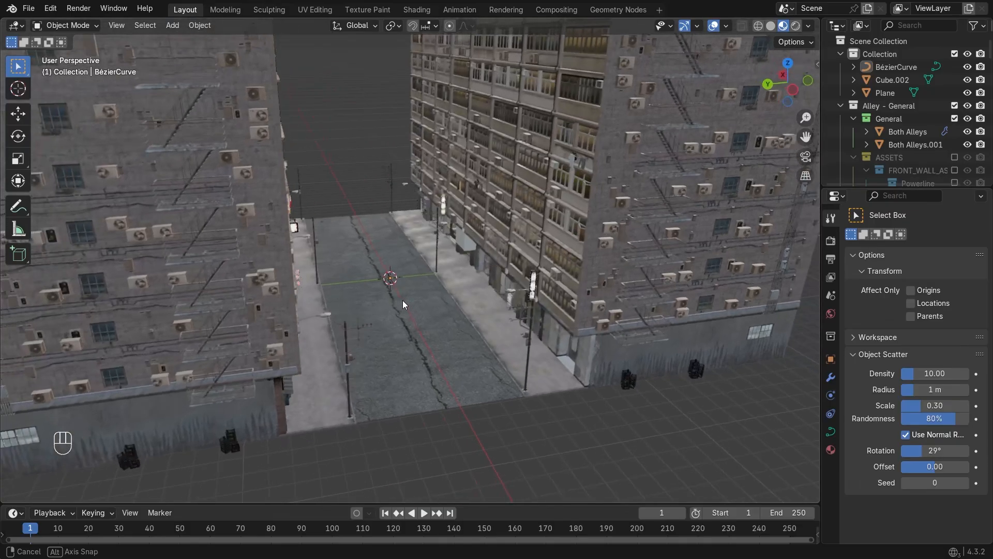
# Inspect the street scene's road, sidewalks and facing buildings from several angles.
pyautogui.scroll(6, 480, 304)
pyautogui.scroll(-5, 461, 253)
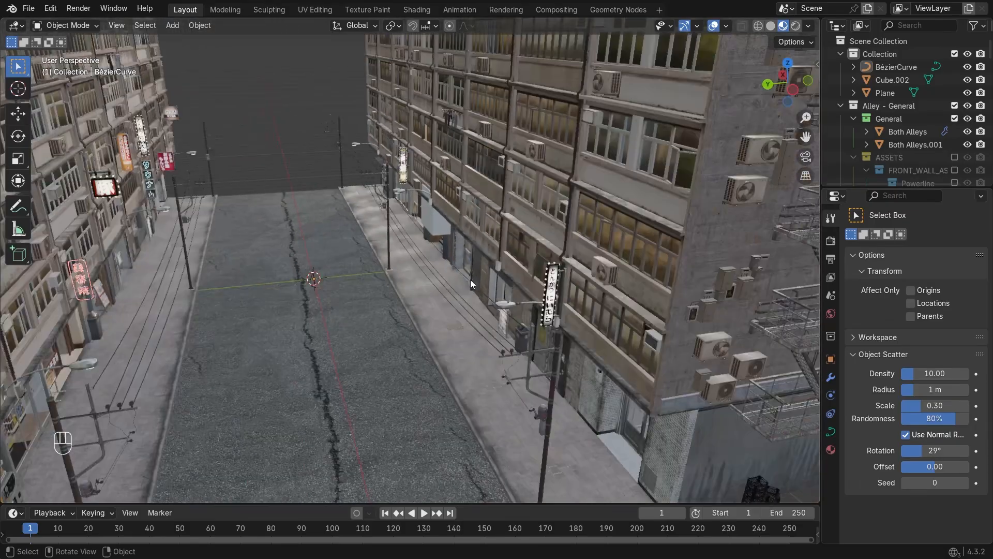
pyautogui.scroll(3, 501, 346)
pyautogui.scroll(-5, 469, 314)
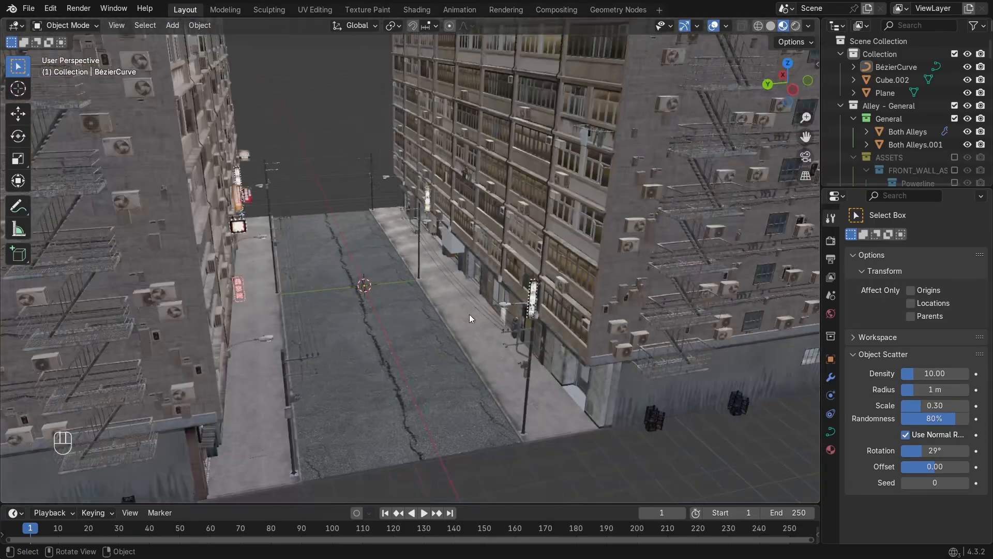
pyautogui.moveTo(470, 314); pyautogui.dragTo(428, 315, button='middle')
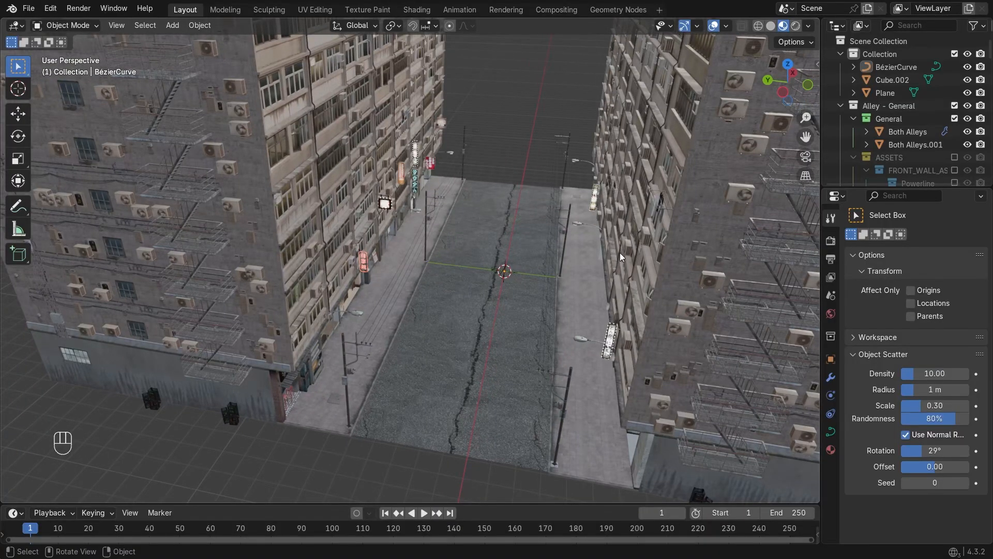
pyautogui.scroll(3, 620, 252)
pyautogui.moveTo(617, 222); pyautogui.dragTo(597, 268, button='middle')
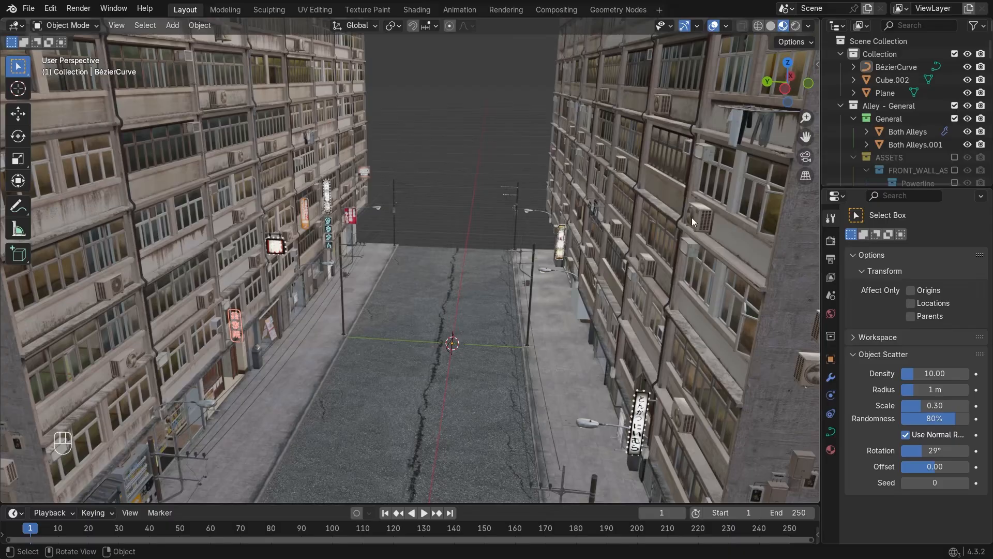
pyautogui.scroll(-1, 691, 217)
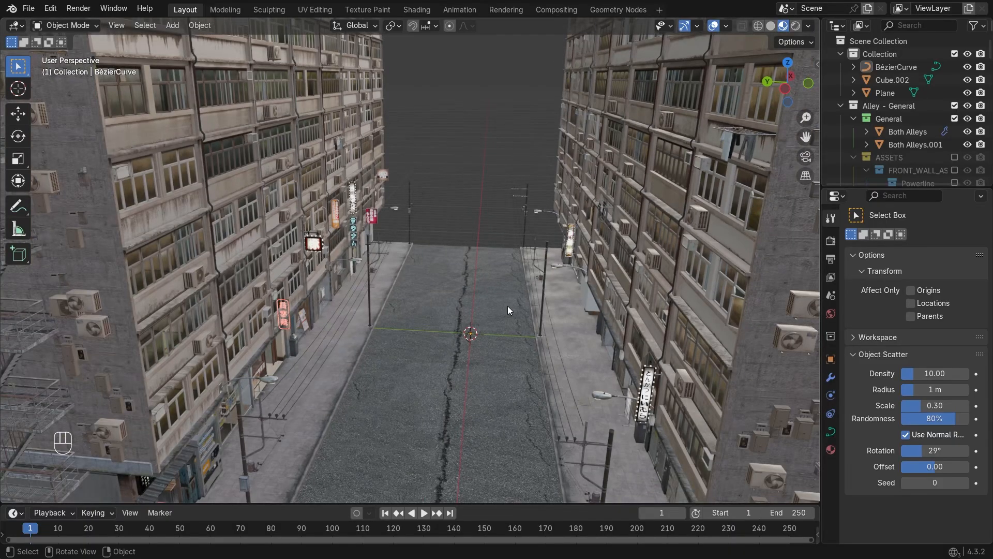
pyautogui.moveTo(455, 279); pyautogui.dragTo(130, 89, button='middle')
# Search the add-ons in the preferences for "cu" to find Extra Curve Objects, then clear the search.
pyautogui.click(52, 8)
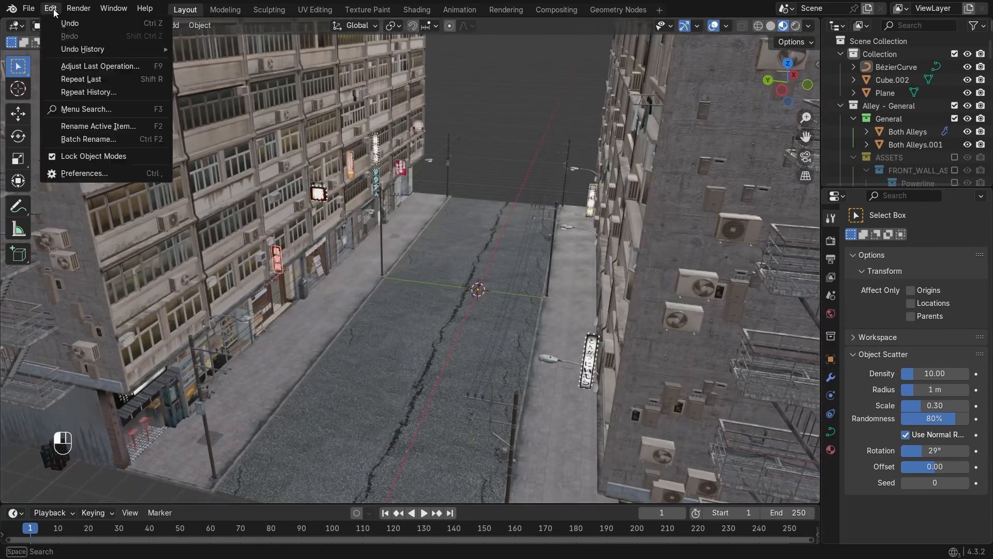
pyautogui.click(74, 174)
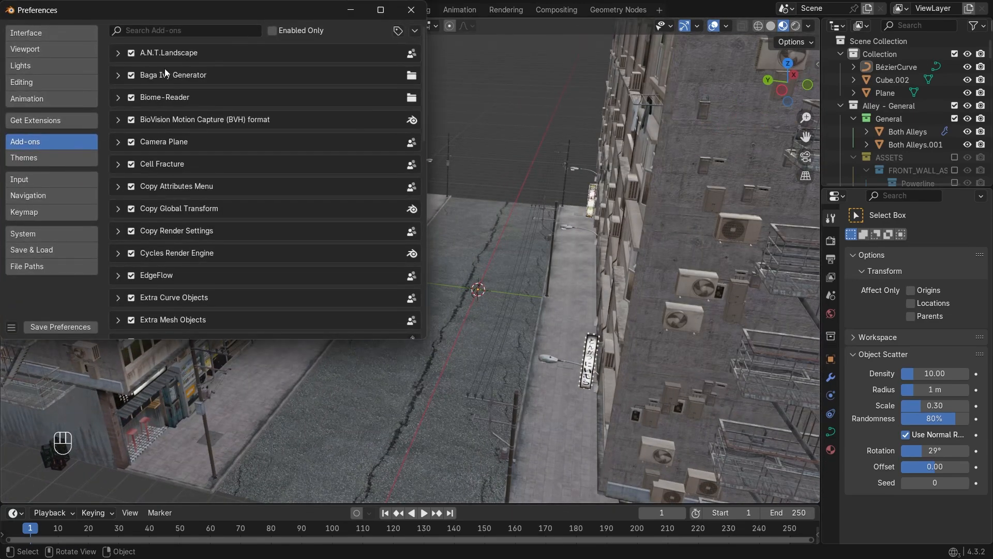
pyautogui.click(198, 33)
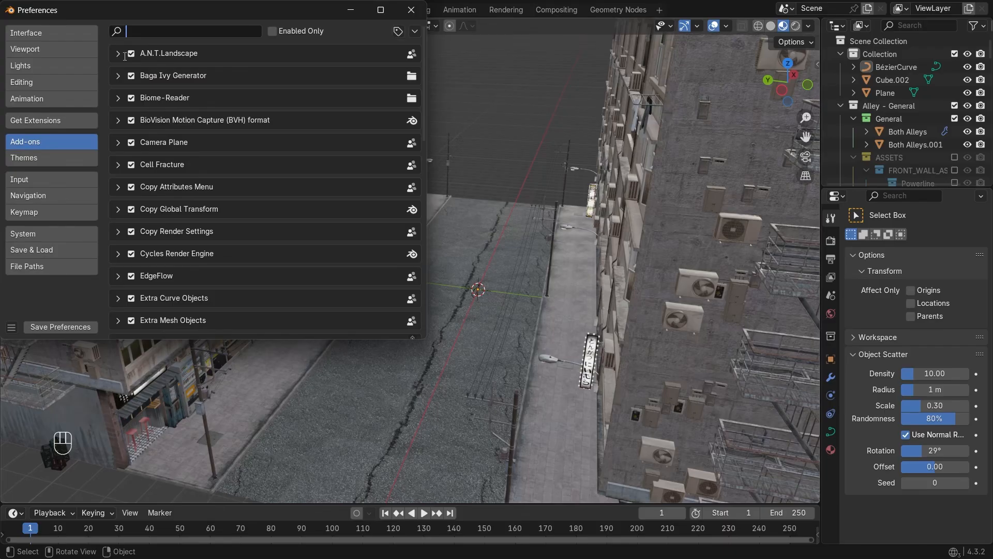
pyautogui.write('cu')
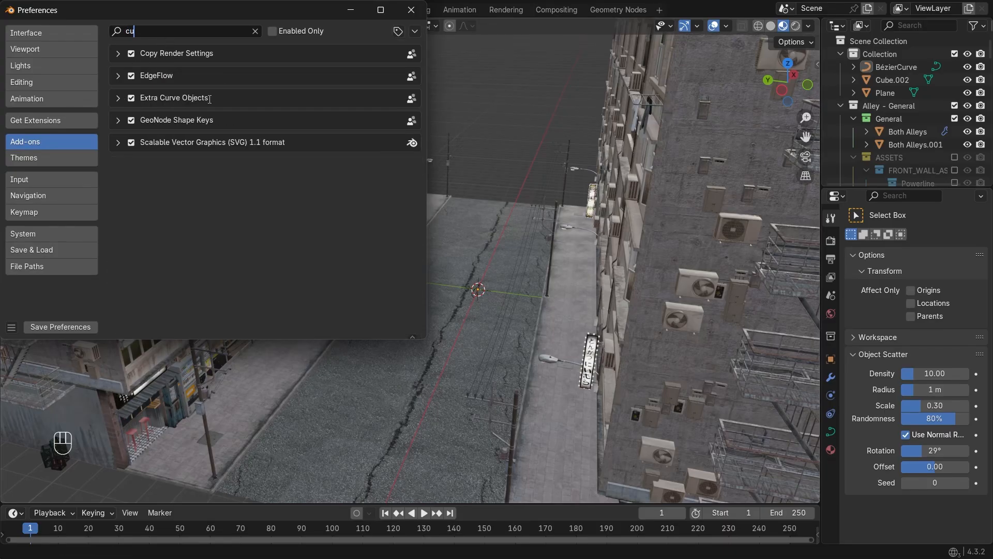
pyautogui.click(256, 32)
# Search the extensions for "cu" to locate Extra Curve Objects, and close the preferences.
pyautogui.click(58, 122)
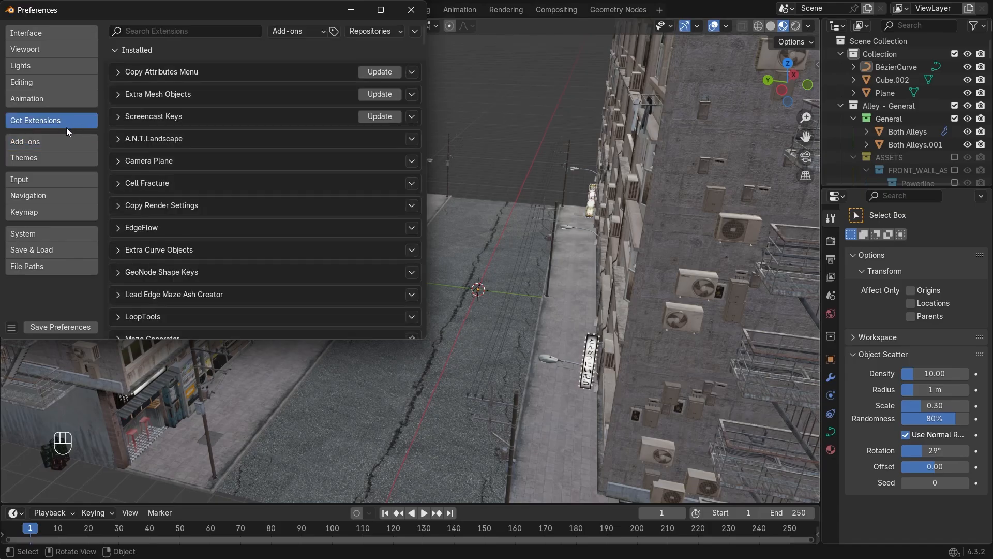
pyautogui.write('c')
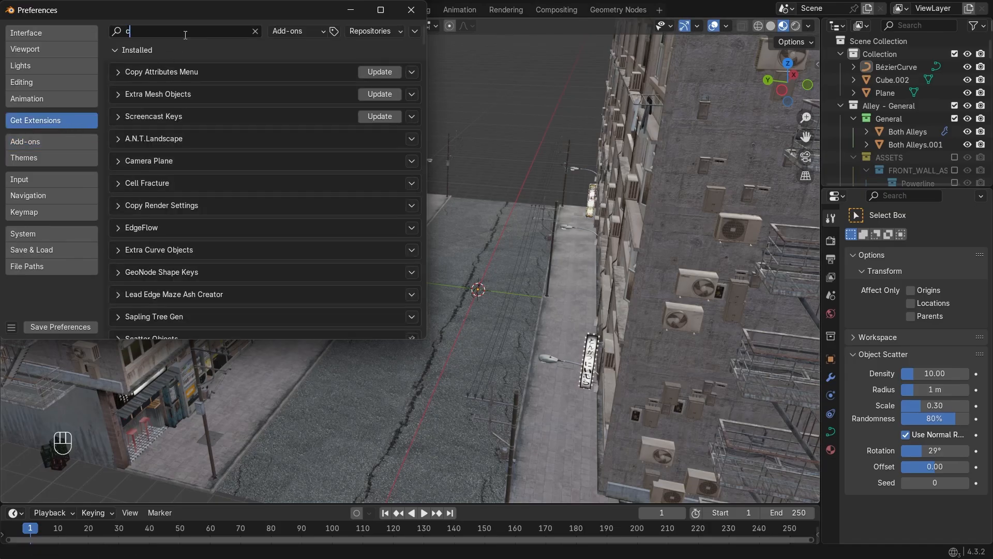
pyautogui.write('u')
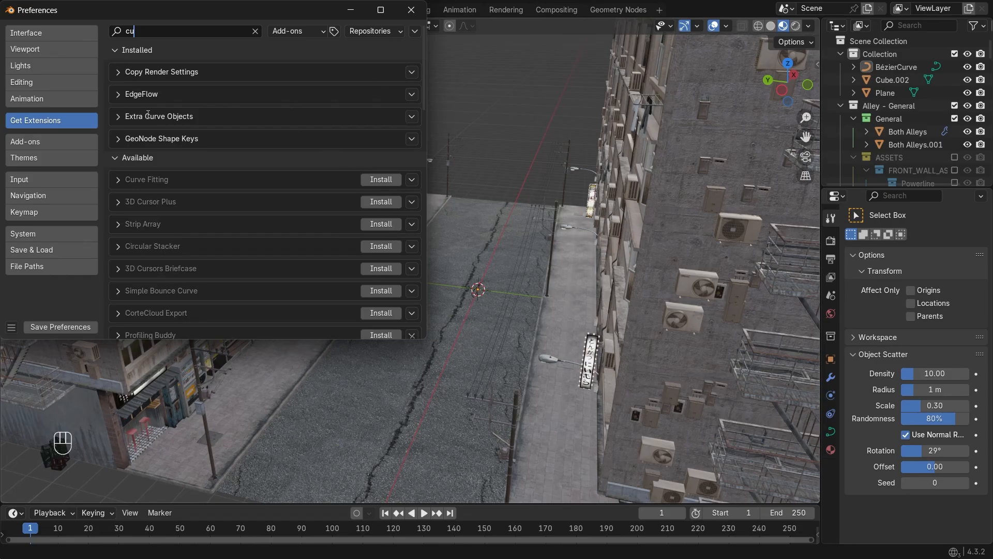
pyautogui.click(411, 10)
# Add a Bézier curve at the centre of the road.
pyautogui.moveTo(438, 200); pyautogui.dragTo(398, 181, button='middle')
pyautogui.hotkey('shift', 'a')
pyautogui.moveTo(362, 185)
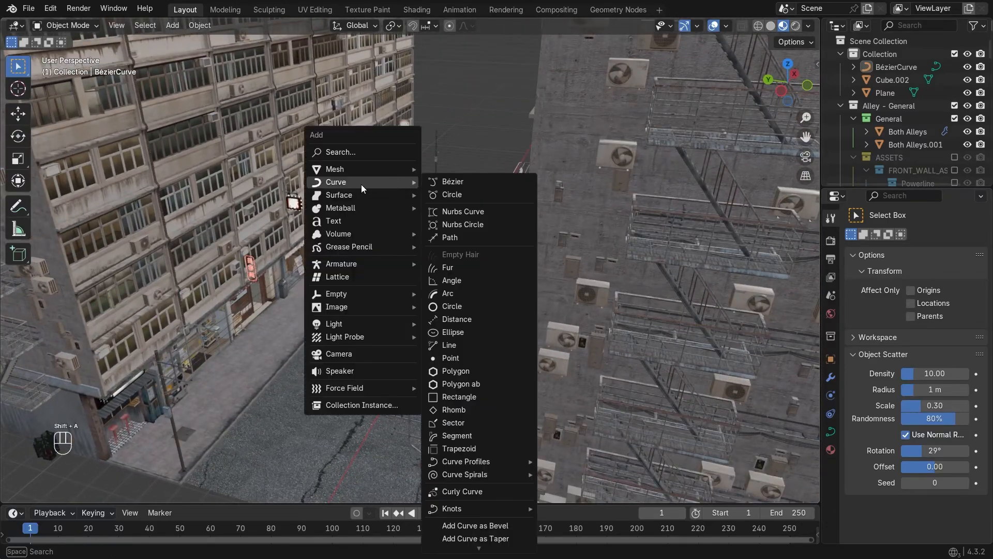
pyautogui.click(471, 182)
pyautogui.moveTo(472, 182); pyautogui.dragTo(782, 348, button='middle')
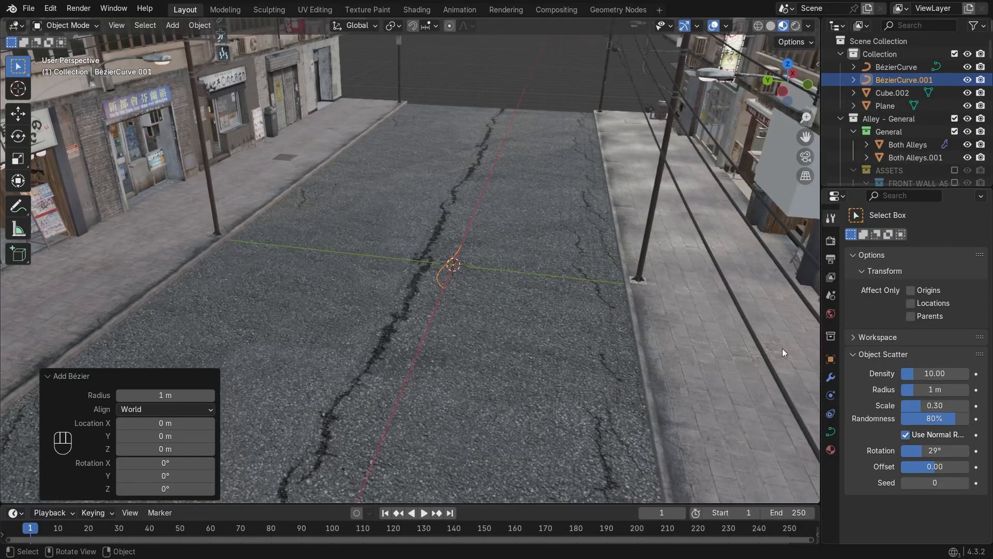
# Give the new Bézier curve a round bevel with a depth of 0.012 m.
pyautogui.click(831, 432)
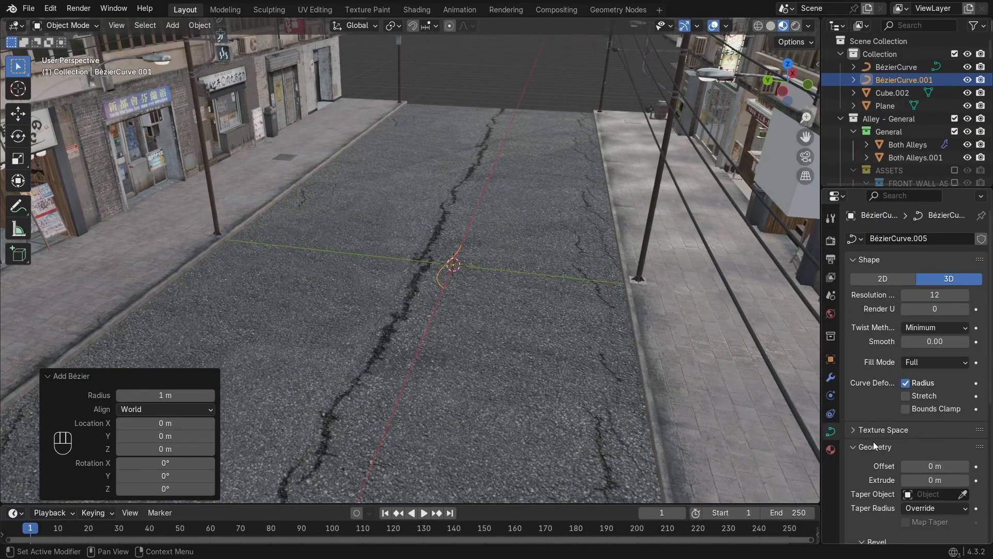
pyautogui.scroll(-2, 872, 440)
pyautogui.scroll(-6, 871, 440)
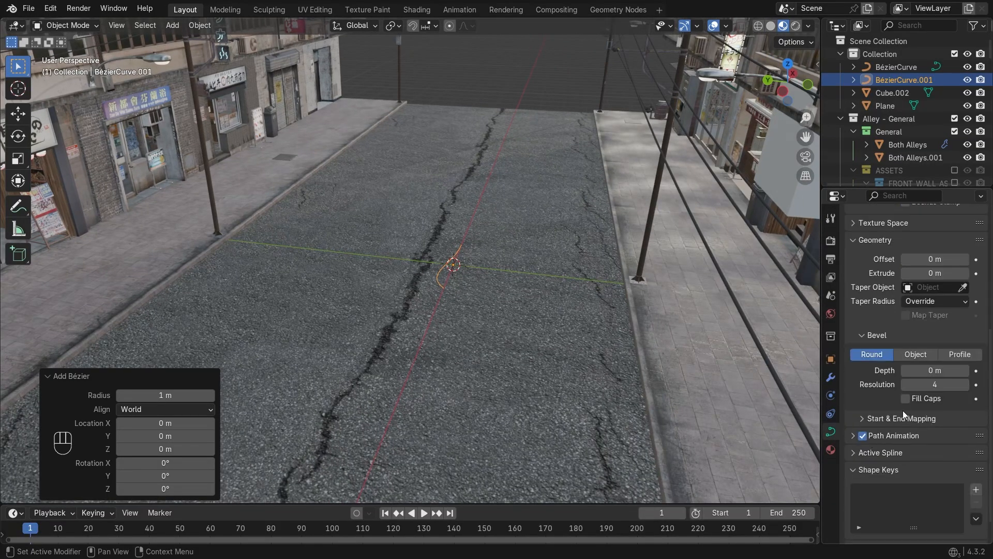
pyautogui.keyDown('shift'); pyautogui.moveTo(926, 370); pyautogui.dragTo(936, 370); pyautogui.keyUp('shift')
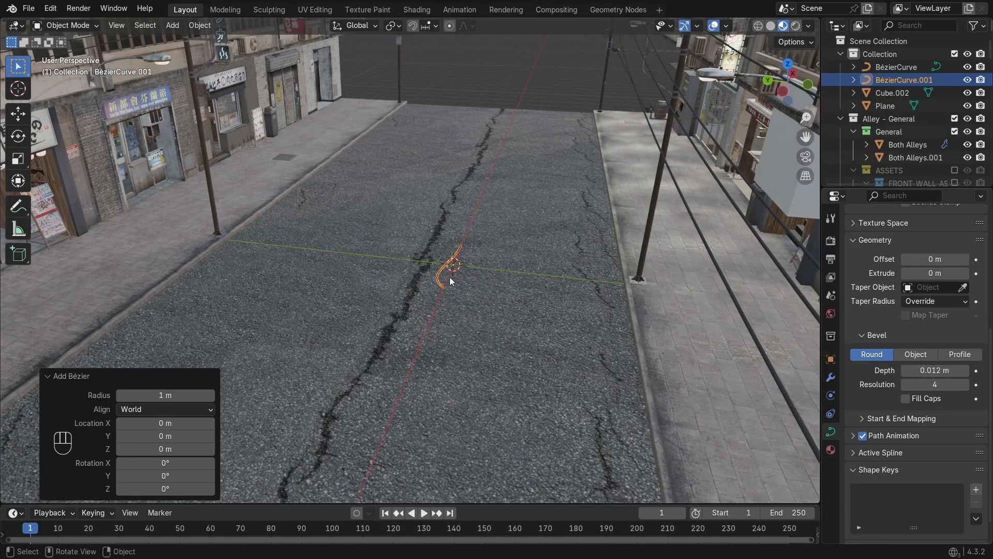
# Enter Edit Mode on the new curve and delete all of its vertices.
pyautogui.scroll(6, 445, 275)
pyautogui.scroll(-4, 445, 275)
pyautogui.scroll(-5, 445, 276)
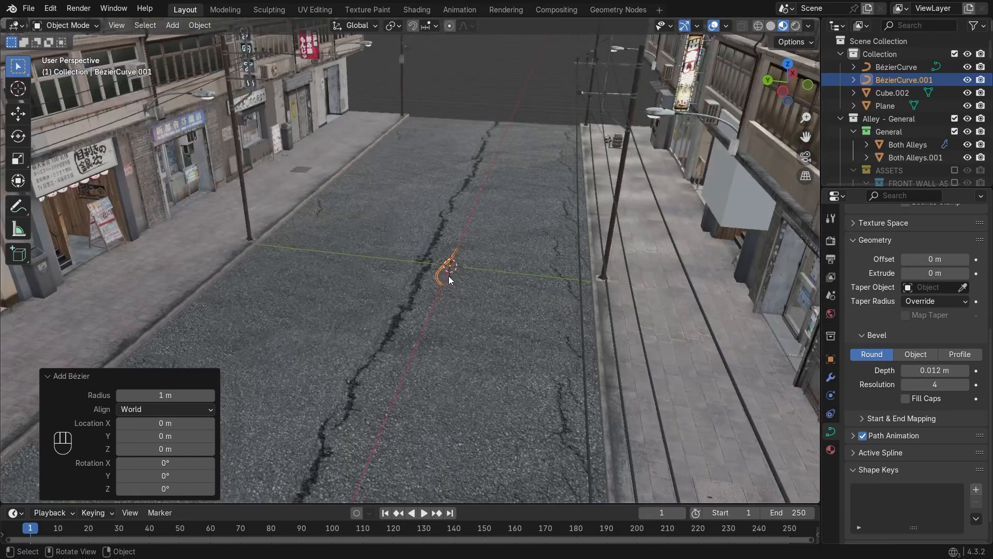
pyautogui.moveTo(430, 269); pyautogui.dragTo(473, 254, button='middle')
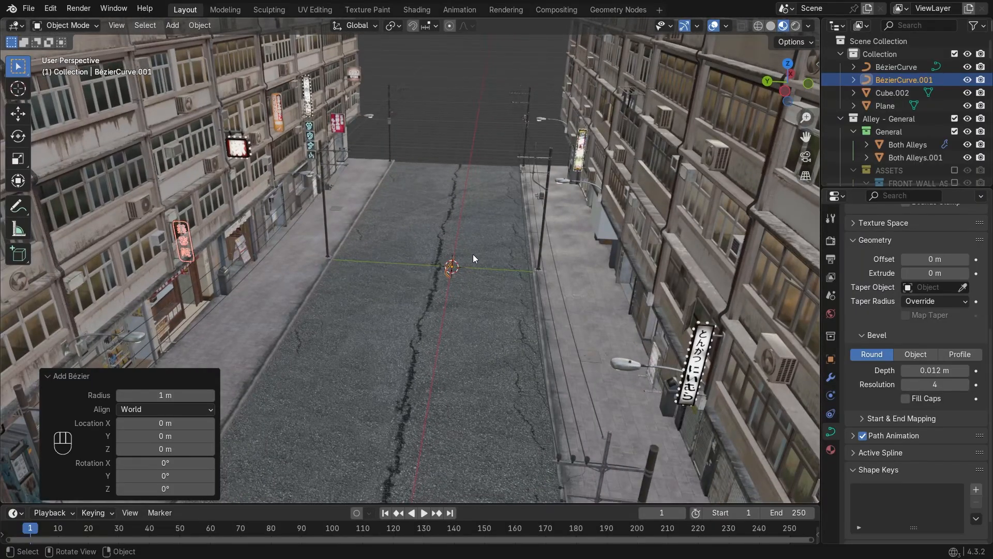
pyautogui.press('Tab')
pyautogui.press('x')
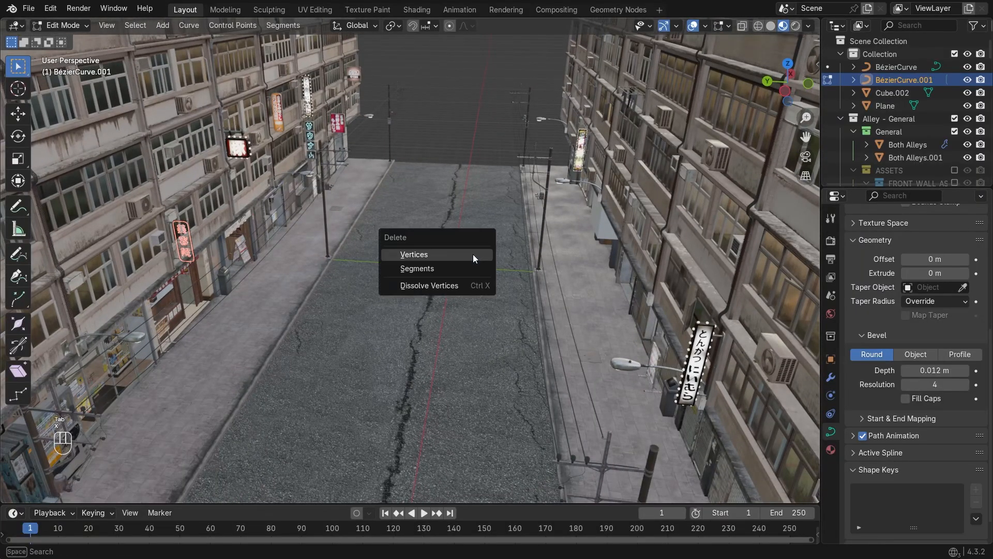
pyautogui.click(415, 259)
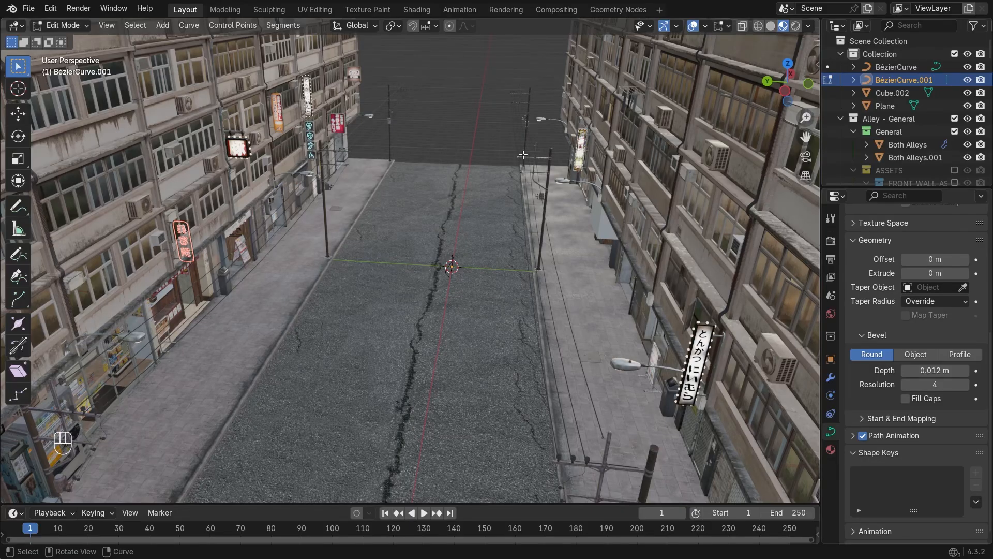
# Activate the curve Draw tool and set its depth projection to Surface.
pyautogui.moveTo(502, 165); pyautogui.dragTo(464, 296, button='middle')
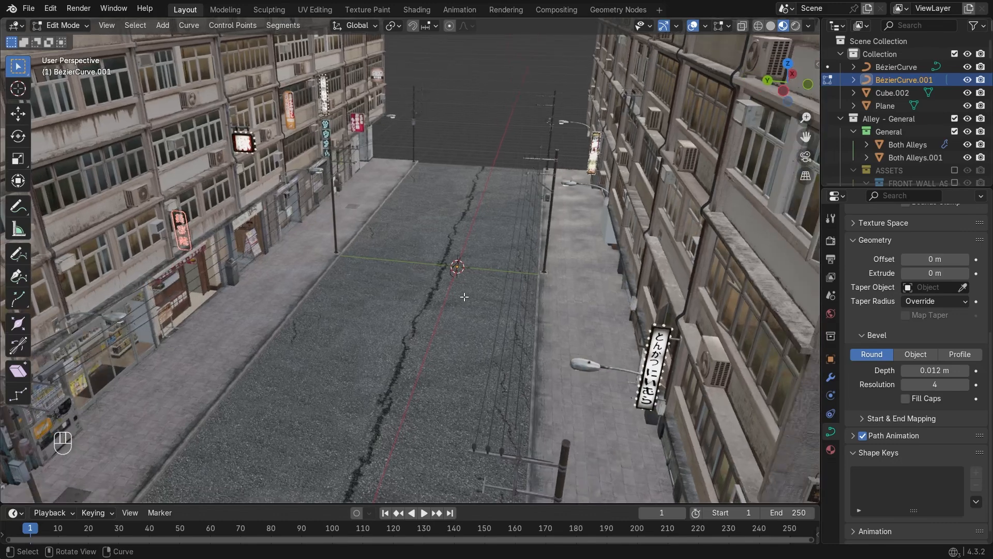
pyautogui.keyDown('shift'); pyautogui.moveTo(308, 309); pyautogui.dragTo(397, 276, button='middle'); pyautogui.keyUp('shift')
pyautogui.scroll(-1, 402, 276)
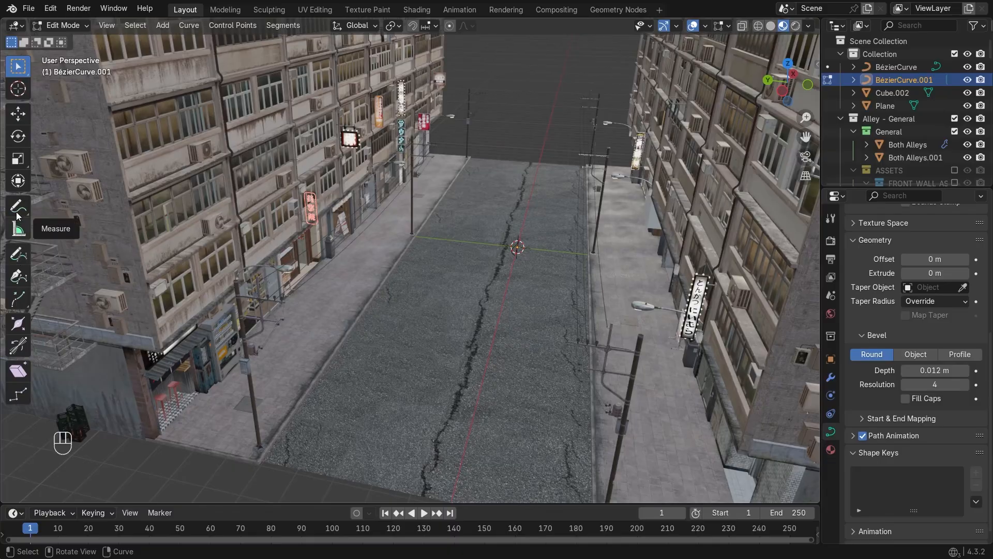
pyautogui.click(21, 261)
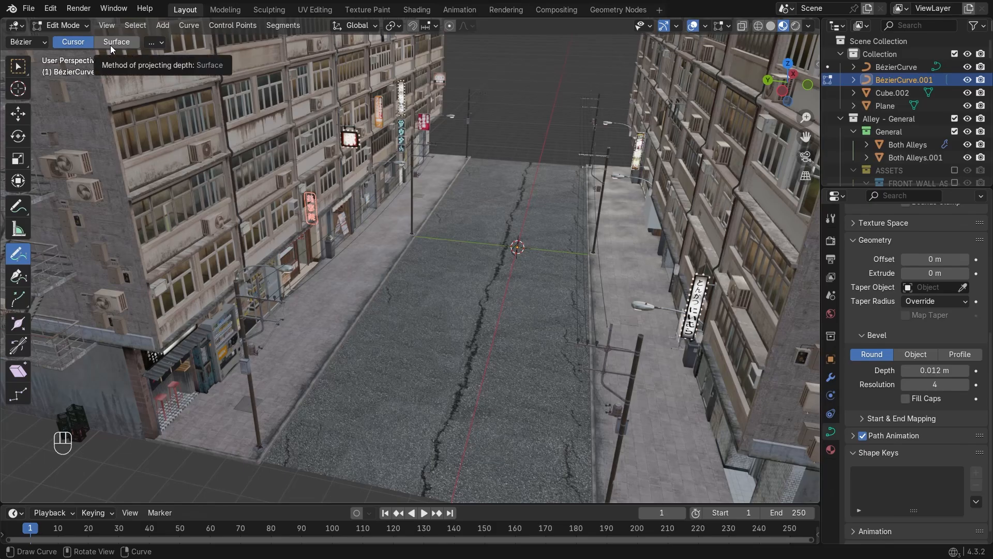
pyautogui.click(110, 45)
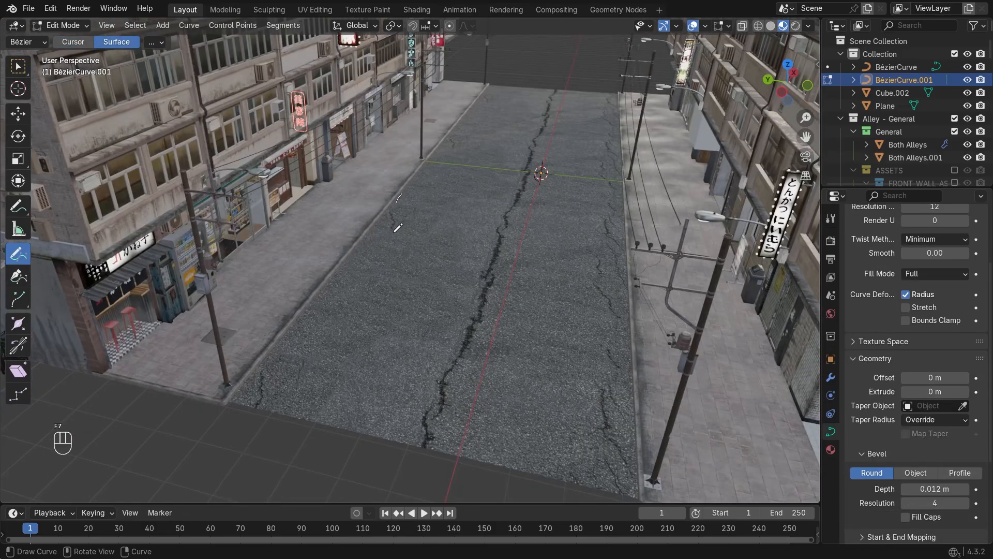
pyautogui.moveTo(398, 228); pyautogui.dragTo(463, 405)
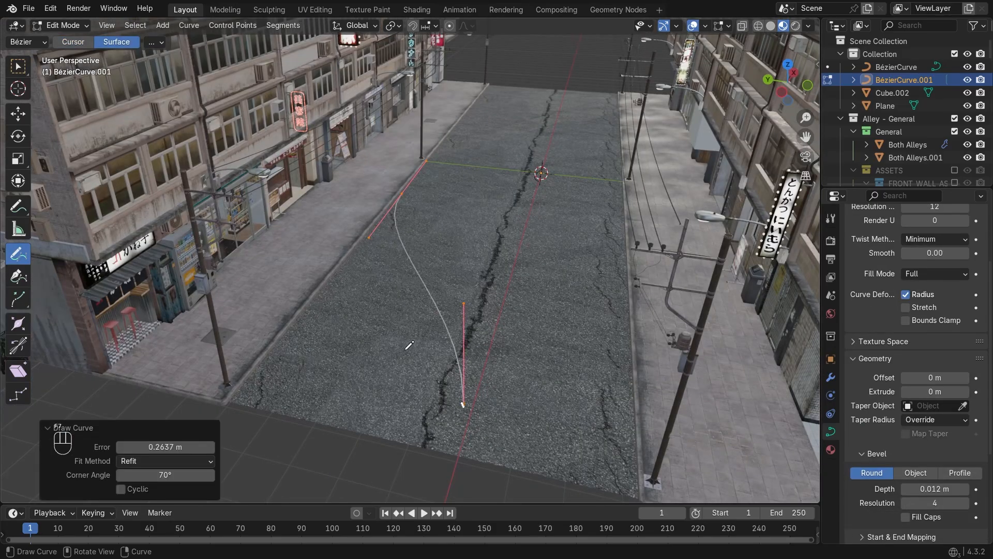
pyautogui.moveTo(349, 280)
pyautogui.mouseDown()
pyautogui.moveTo(446, 362)
pyautogui.moveTo(563, 381)
pyautogui.mouseUp()
pyautogui.moveTo(572, 183); pyautogui.dragTo(503, 424)
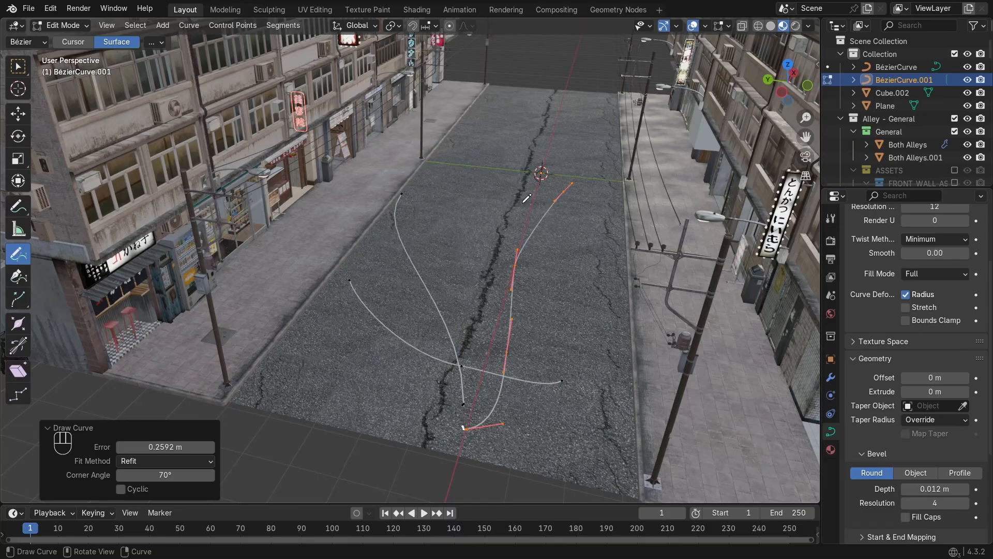
pyautogui.hotkey('ctrl', 'z')
pyautogui.hotkey('ctrl', 'z')
pyautogui.hotkey('ctrl', 'z')
pyautogui.hotkey('ctrl', 'z')
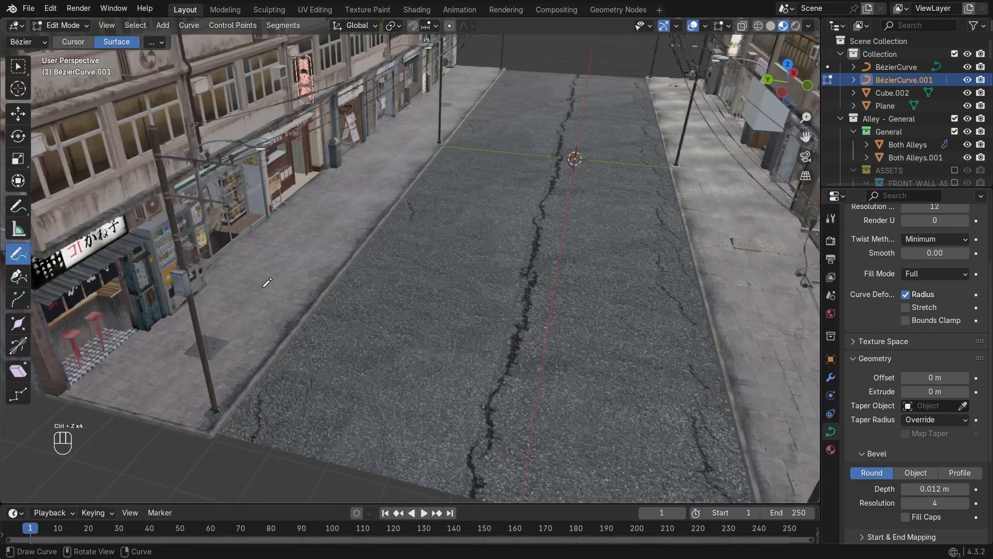
# Draw five looping cable curves over the sidewalk between the blue rusty cabinet and the vending machine.
pyautogui.scroll(3, 263, 286)
pyautogui.moveTo(288, 274); pyautogui.dragTo(267, 277, button='middle')
pyautogui.keyDown('shift'); pyautogui.moveTo(171, 274); pyautogui.dragTo(272, 284, button='middle'); pyautogui.keyUp('shift')
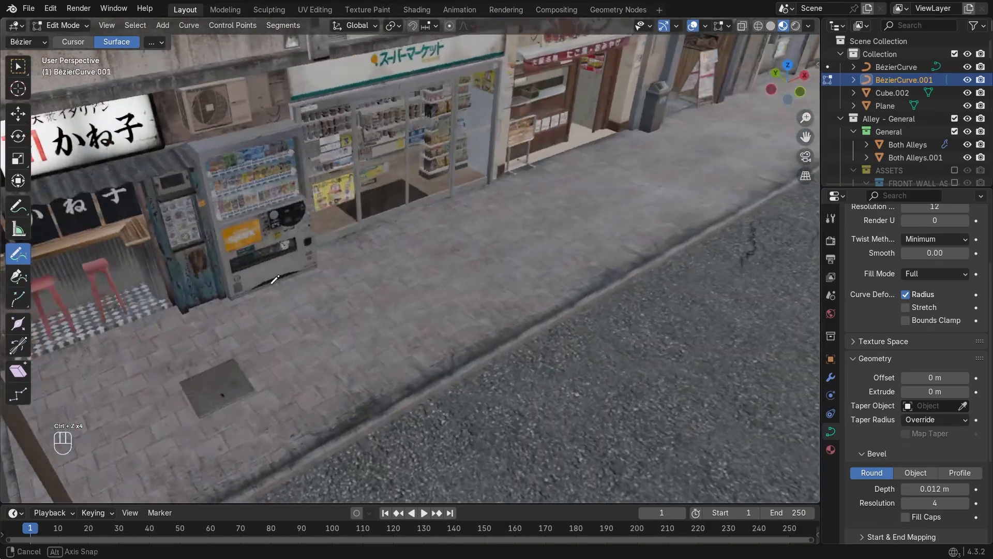
pyautogui.scroll(5, 275, 279)
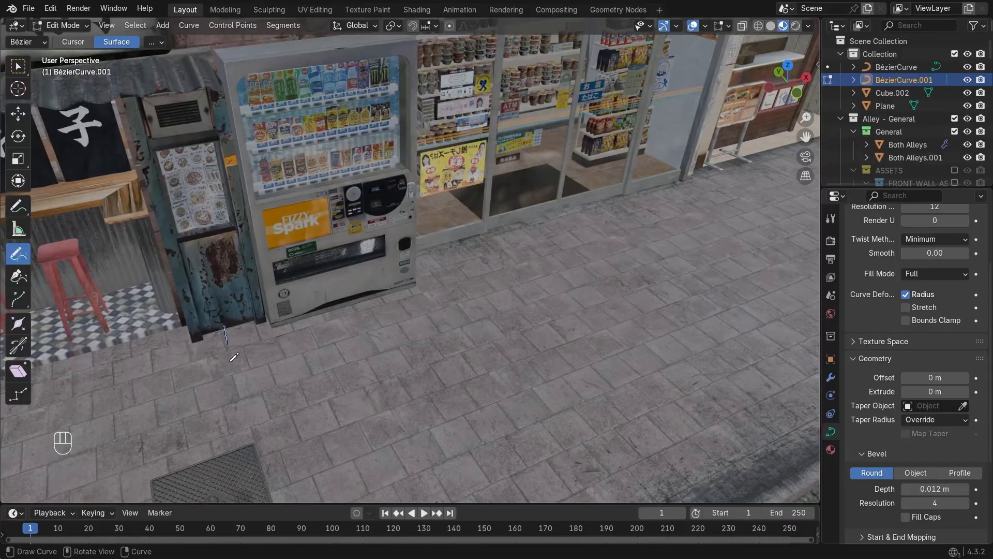
pyautogui.moveTo(324, 394); pyautogui.dragTo(340, 295)
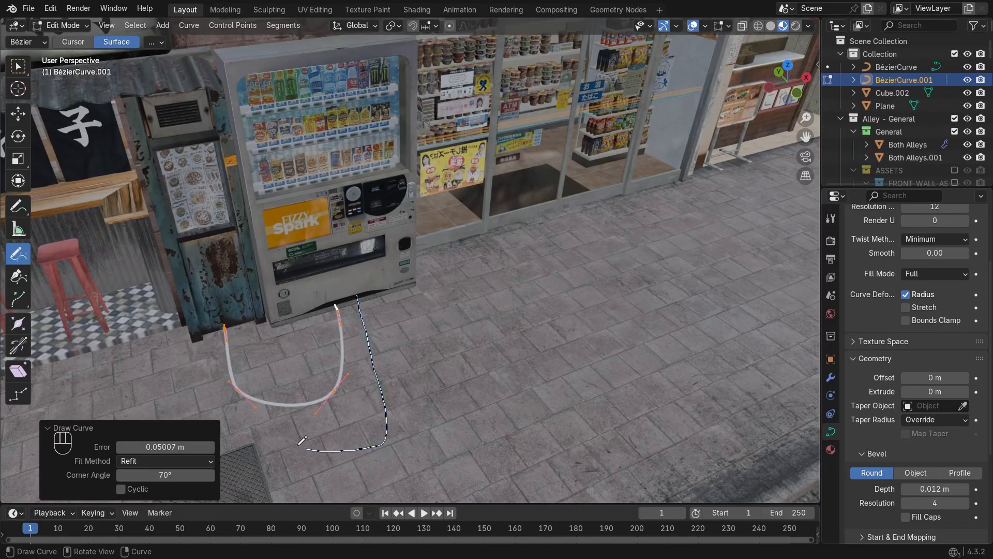
pyautogui.moveTo(243, 322); pyautogui.dragTo(232, 299)
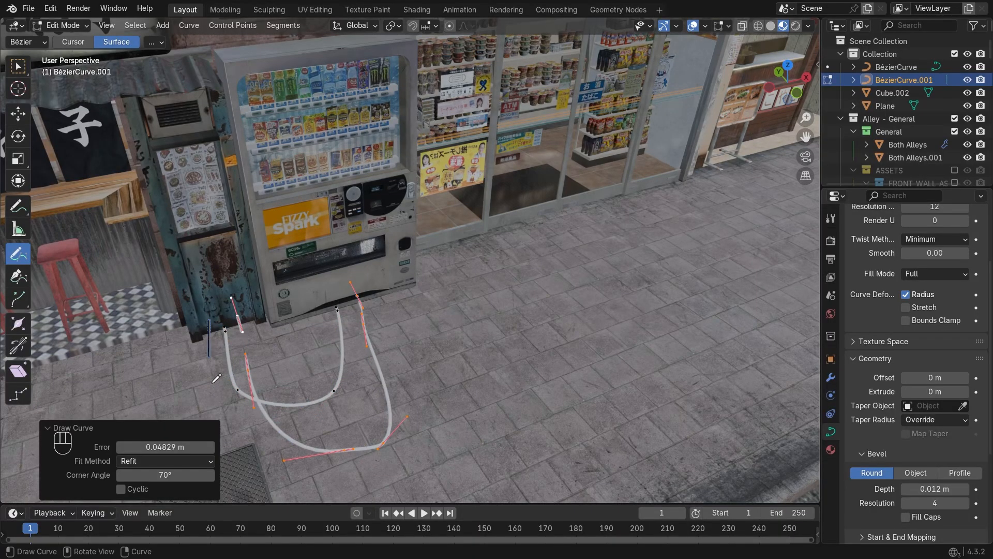
pyautogui.moveTo(216, 379)
pyautogui.mouseDown()
pyautogui.moveTo(339, 482)
pyautogui.moveTo(428, 370)
pyautogui.moveTo(388, 269)
pyautogui.mouseUp()
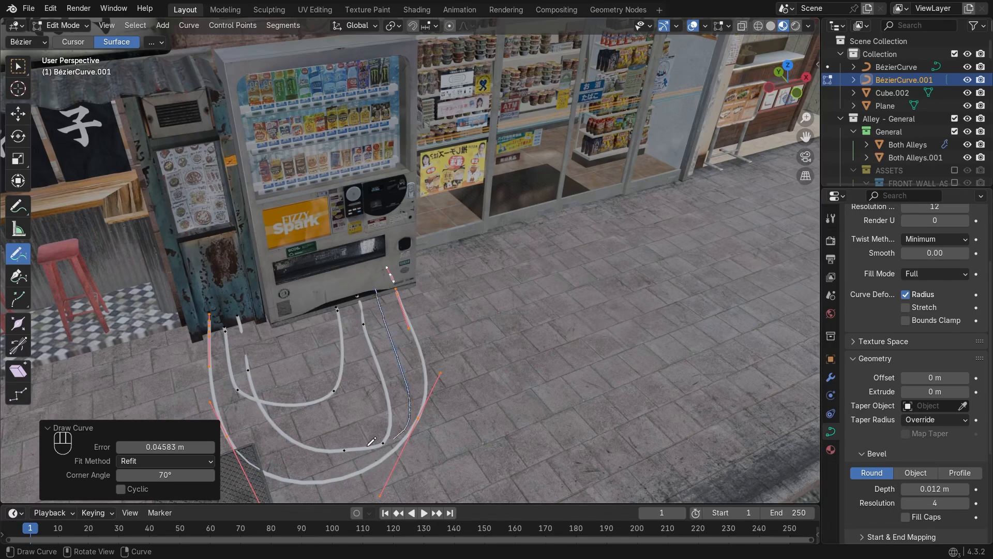
pyautogui.moveTo(372, 441)
pyautogui.mouseDown()
pyautogui.moveTo(240, 344)
pyautogui.moveTo(214, 295)
pyautogui.mouseUp()
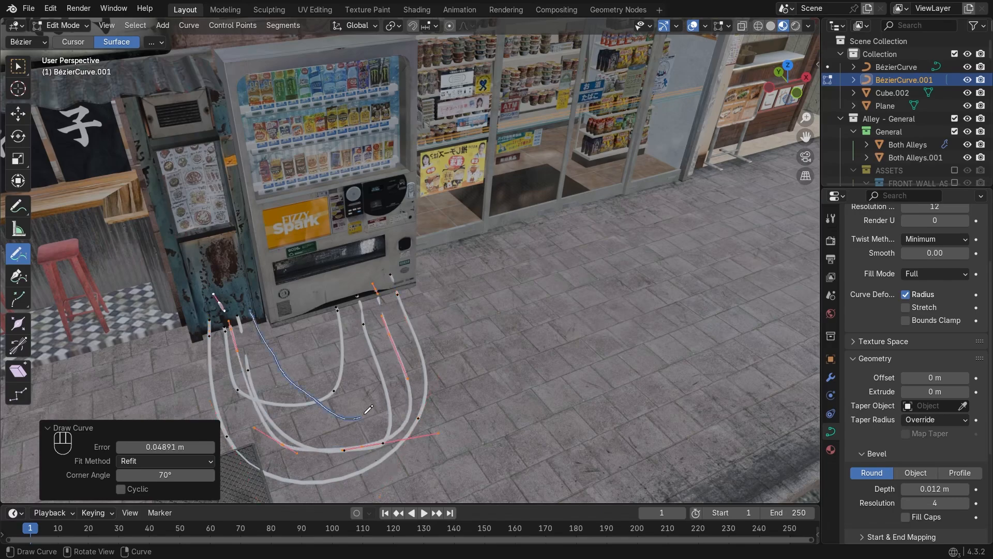
pyautogui.moveTo(356, 285); pyautogui.dragTo(357, 284)
# Try to draw hanging cable curves across the building facade from the vertical neon sign to the square illuminated sign, and undo them.
pyautogui.scroll(-8, 357, 283)
pyautogui.moveTo(610, 238)
pyautogui.mouseDown(button='middle')
pyautogui.moveTo(586, 212)
pyautogui.moveTo(528, 251)
pyautogui.moveTo(527, 232)
pyautogui.moveTo(499, 200)
pyautogui.mouseUp(button='middle')
pyautogui.scroll(4, 498, 200)
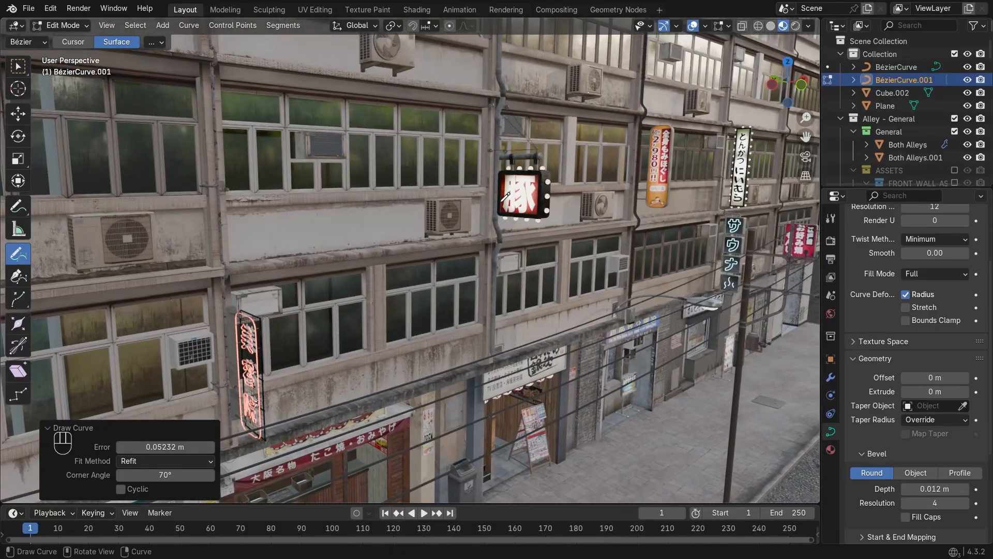
pyautogui.moveTo(242, 365); pyautogui.dragTo(249, 368)
pyautogui.moveTo(414, 269)
pyautogui.mouseDown(button='middle')
pyautogui.moveTo(446, 259)
pyautogui.moveTo(381, 285)
pyautogui.moveTo(459, 219)
pyautogui.mouseUp(button='middle')
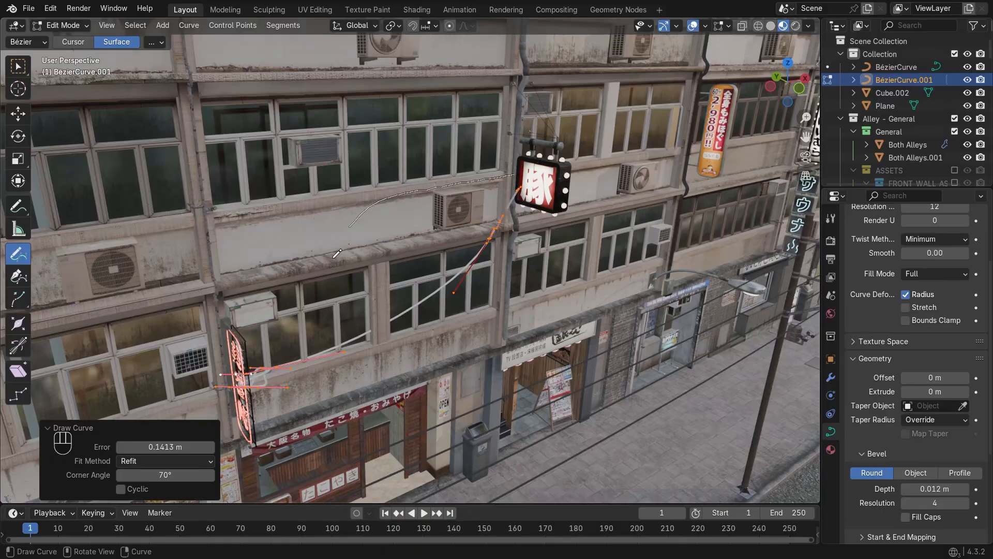
pyautogui.hotkey('ctrl', 'z')
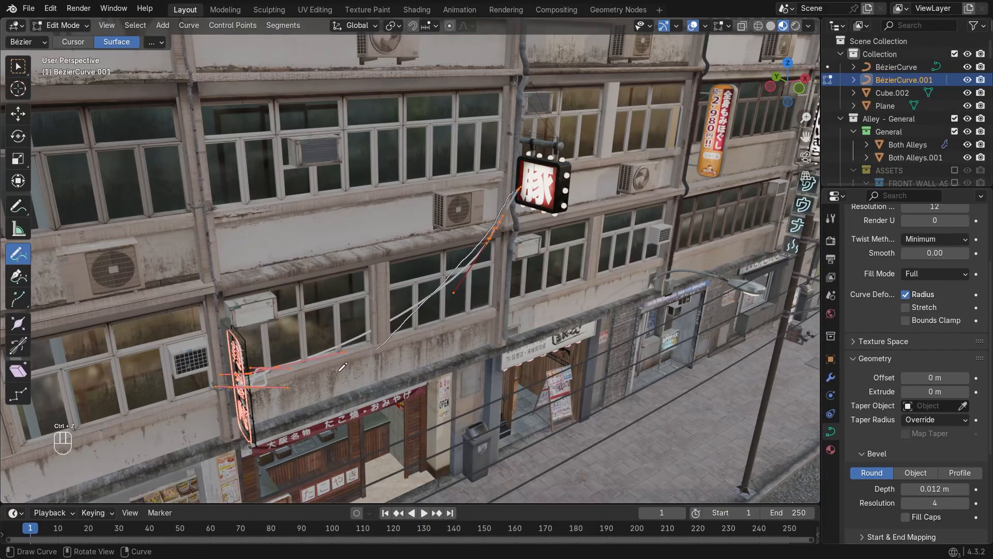
pyautogui.moveTo(247, 392); pyautogui.dragTo(247, 394)
pyautogui.moveTo(248, 393)
pyautogui.mouseDown(button='middle')
pyautogui.moveTo(399, 306)
pyautogui.moveTo(493, 298)
pyautogui.moveTo(474, 343)
pyautogui.moveTo(388, 415)
pyautogui.moveTo(284, 279)
pyautogui.moveTo(362, 306)
pyautogui.mouseUp(button='middle')
pyautogui.hotkey('ctrl', 'z')
pyautogui.hotkey('ctrl', 'z')
# Draw several looping cable curves over the sidewalk in front of the shuttered double door.
pyautogui.scroll(5, 336, 259)
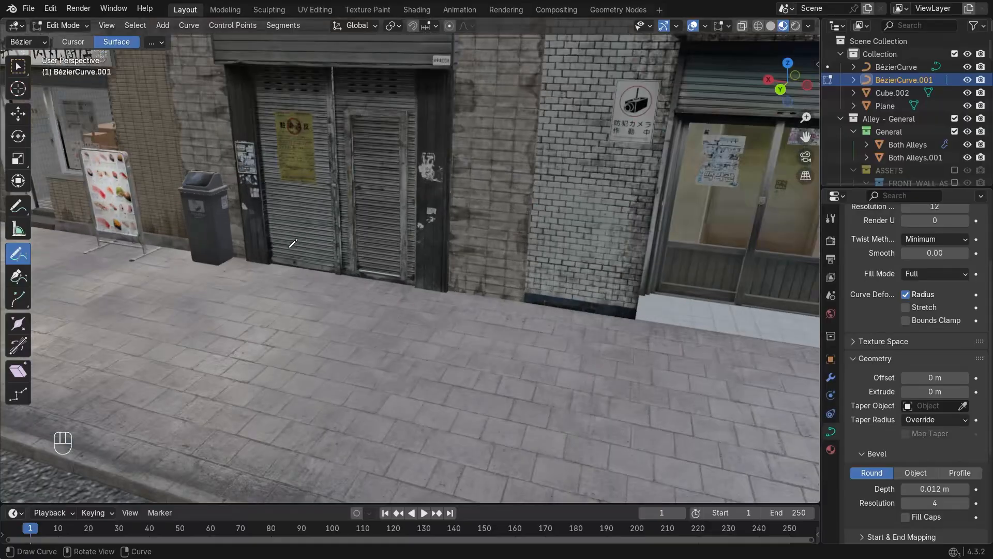
pyautogui.moveTo(394, 273); pyautogui.dragTo(391, 277)
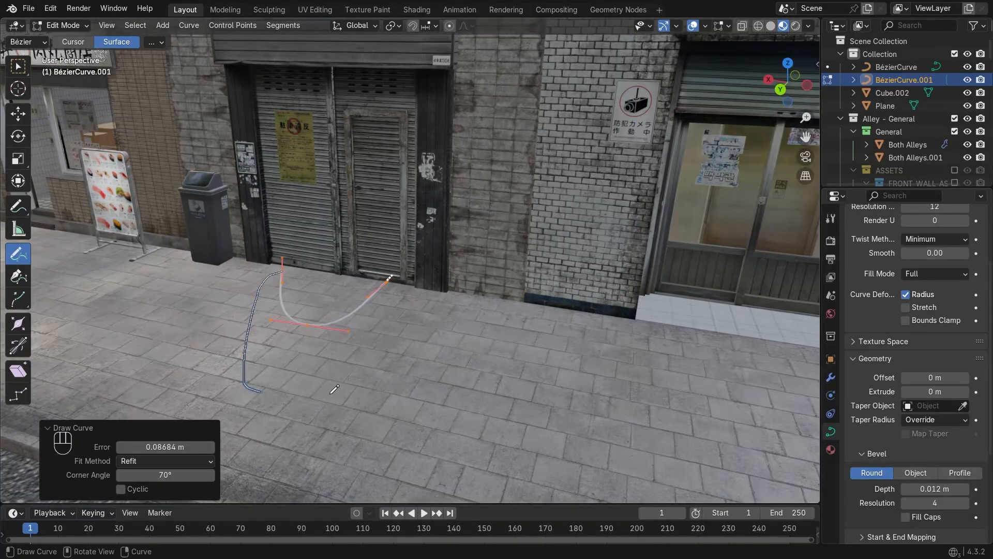
pyautogui.moveTo(335, 389); pyautogui.dragTo(413, 275)
pyautogui.moveTo(280, 303)
pyautogui.mouseDown()
pyautogui.moveTo(356, 360)
pyautogui.moveTo(385, 324)
pyautogui.mouseUp()
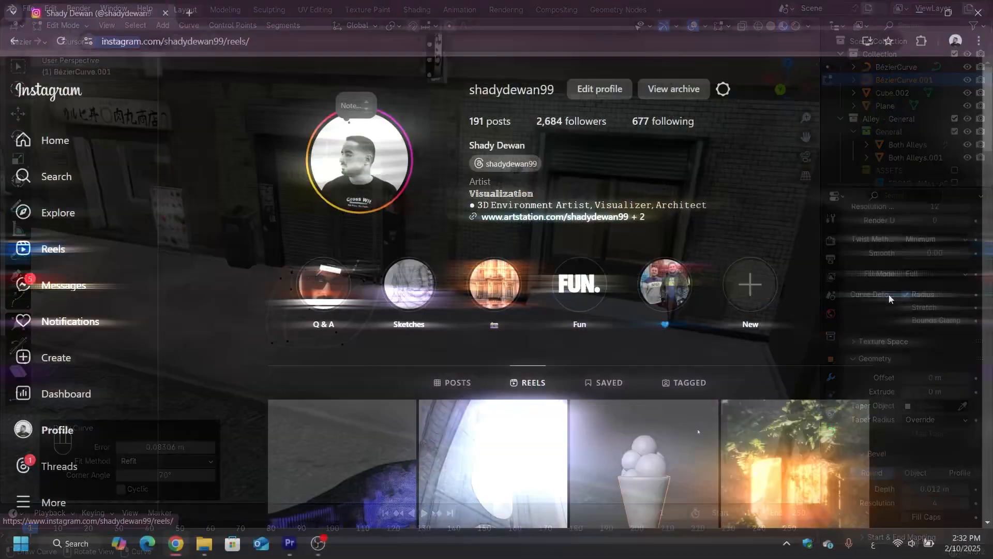
# Browse the Instagram profile's reels in the browser and open the one about drawing cables in Blender.
pyautogui.scroll(-1, 889, 297)
pyautogui.scroll(-20, 888, 294)
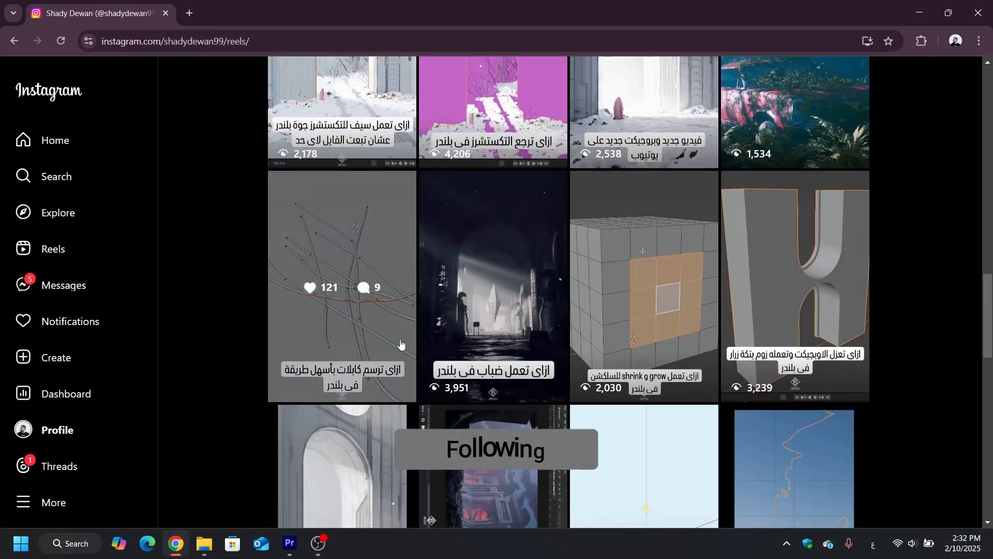
pyautogui.click(362, 340)
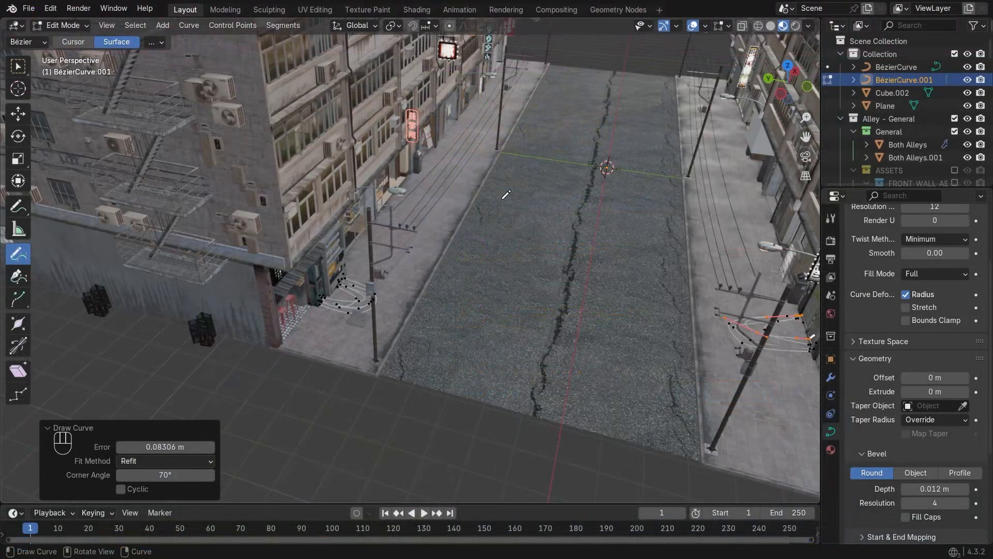
# Back in Blender, draw five long crossing cable curves along the road surface and switch to the Select Box tool.
pyautogui.moveTo(502, 200)
pyautogui.mouseDown()
pyautogui.moveTo(535, 484)
pyautogui.moveTo(533, 414)
pyautogui.moveTo(535, 446)
pyautogui.mouseUp()
pyautogui.moveTo(543, 199)
pyautogui.mouseDown()
pyautogui.moveTo(533, 377)
pyautogui.moveTo(468, 404)
pyautogui.mouseUp()
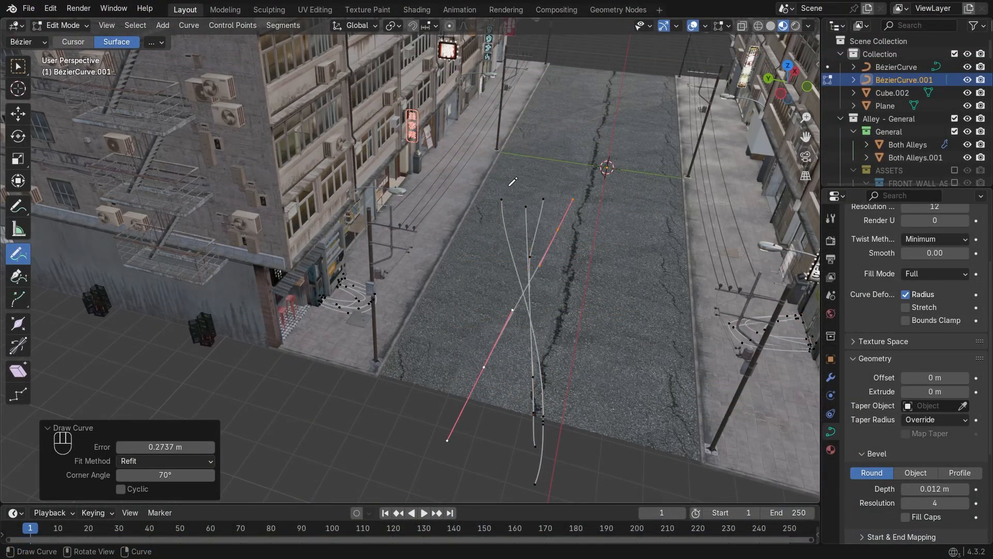
pyautogui.moveTo(511, 187); pyautogui.dragTo(541, 389)
pyautogui.scroll(5, 537, 267)
pyautogui.scroll(-5, 515, 244)
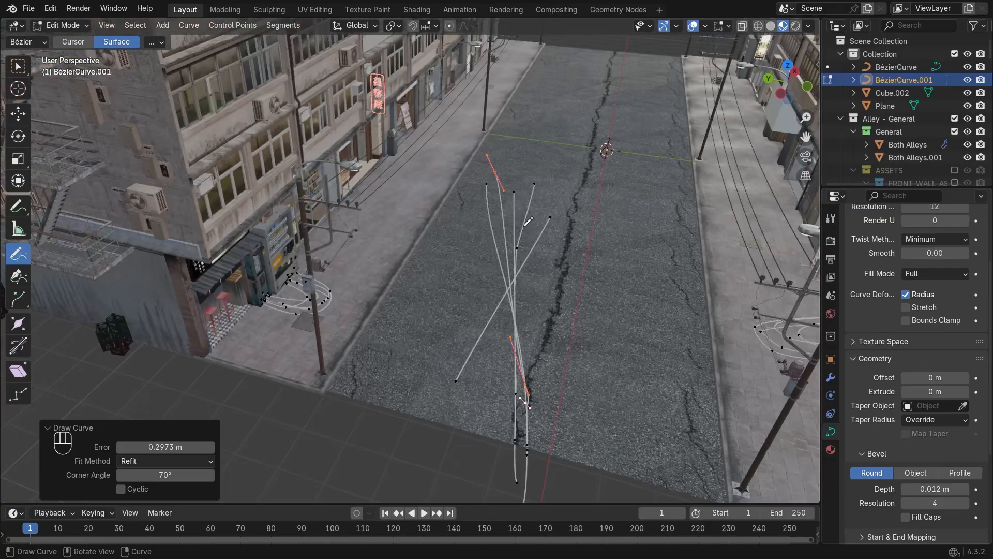
pyautogui.moveTo(515, 238); pyautogui.dragTo(498, 243, button='middle')
pyautogui.scroll(4, 538, 228)
pyautogui.keyDown('shift'); pyautogui.moveTo(577, 211); pyautogui.dragTo(535, 275, button='middle'); pyautogui.keyUp('shift')
pyautogui.scroll(-4, 498, 266)
pyautogui.scroll(5, 517, 222)
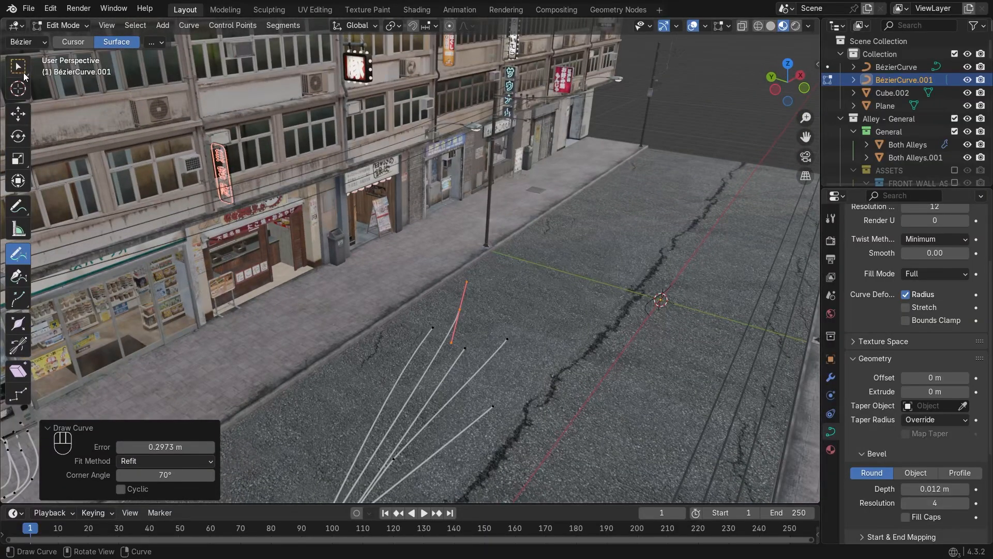
pyautogui.click(24, 74)
# Try to reshape the road cables by moving the end point of one and a control point of another.
pyautogui.click(433, 329)
pyautogui.scroll(3, 454, 315)
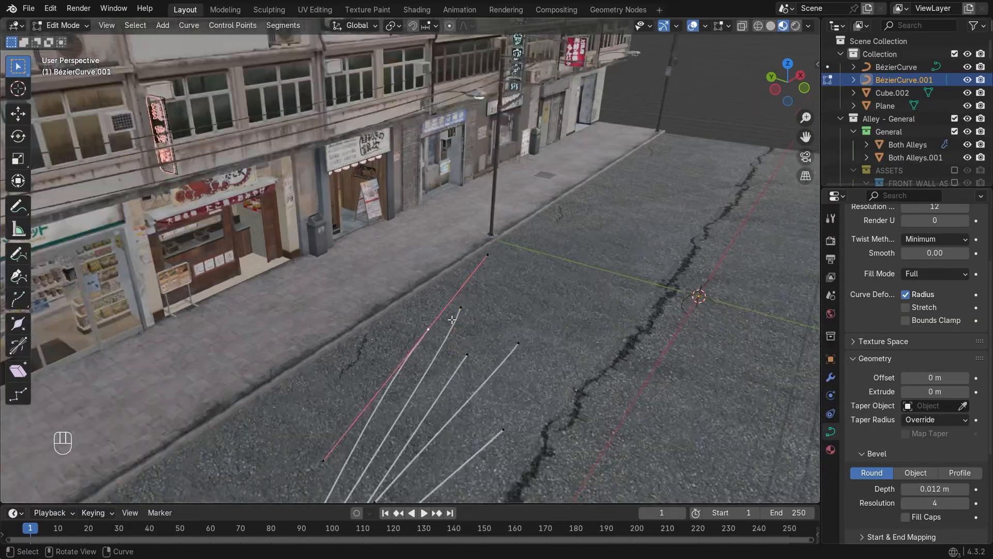
pyautogui.moveTo(455, 315); pyautogui.dragTo(448, 323, button='middle')
pyautogui.press('g')
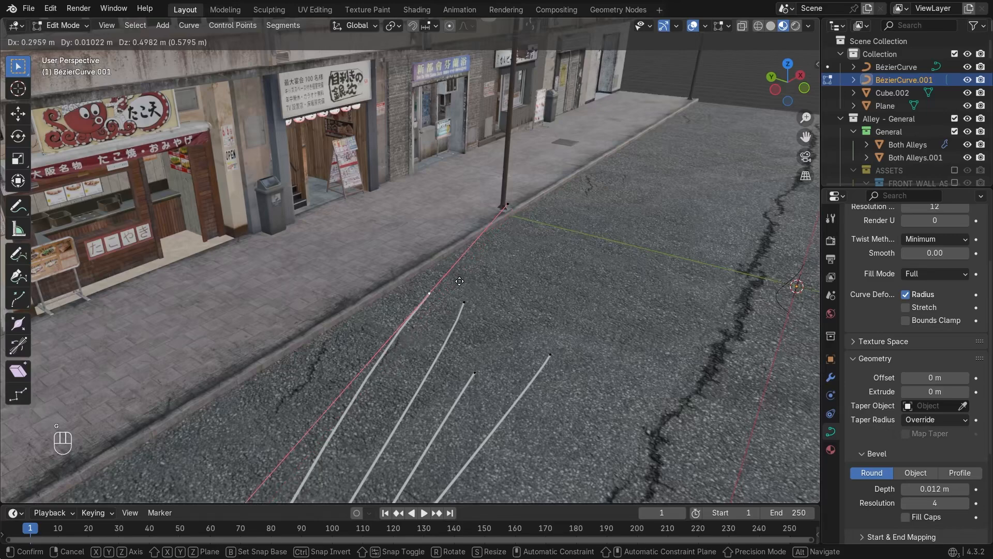
pyautogui.press('Escape')
pyautogui.scroll(-3, 473, 246)
pyautogui.scroll(-1, 451, 354)
pyautogui.keyDown('shift'); pyautogui.moveTo(452, 353); pyautogui.dragTo(460, 331, button='middle'); pyautogui.keyUp('shift')
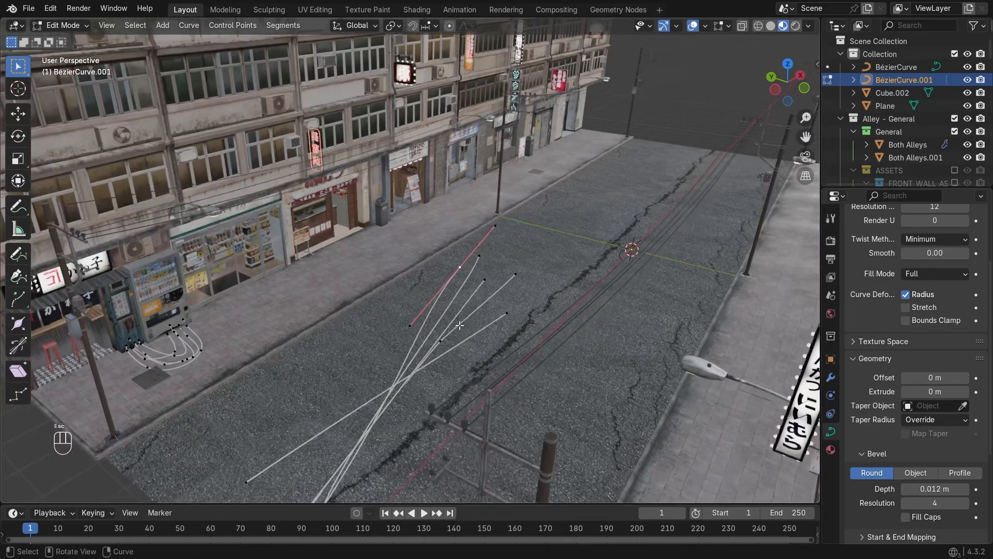
pyautogui.scroll(2, 433, 347)
pyautogui.click(430, 352)
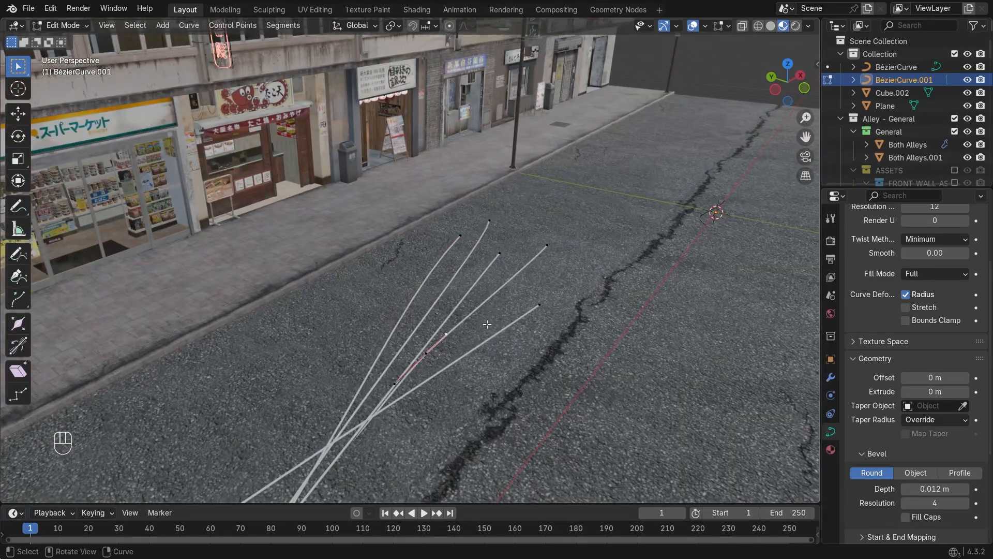
pyautogui.press('g')
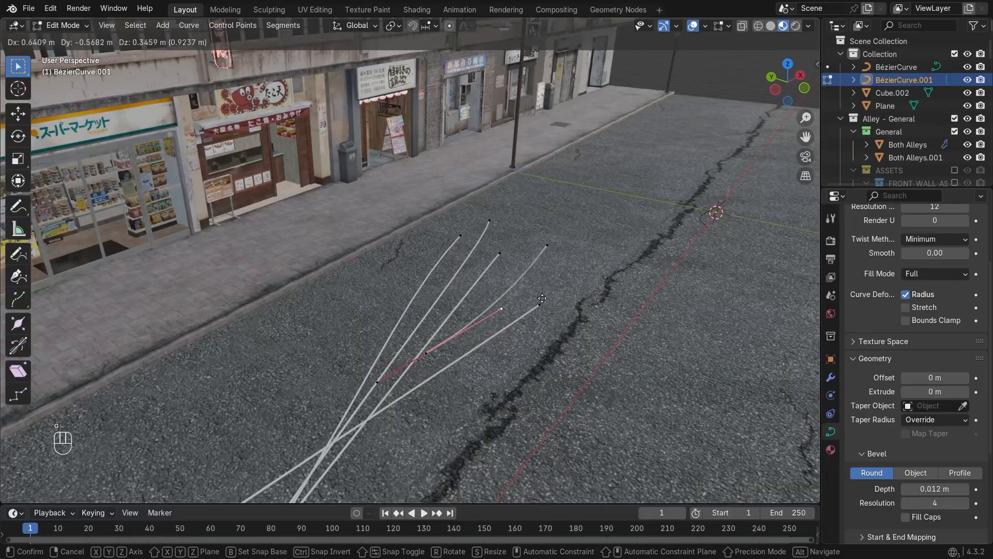
pyautogui.press('Escape')
# Extrude the far end of one road cable twice, by about 1.18, -0.11, 1.80 m and about 2.09, -1.16, 0.65 m in X, Y, Z.
pyautogui.keyDown('shift'); pyautogui.moveTo(565, 224); pyautogui.dragTo(538, 240, button='middle'); pyautogui.keyUp('shift')
pyautogui.press('e')
pyautogui.click(587, 126)
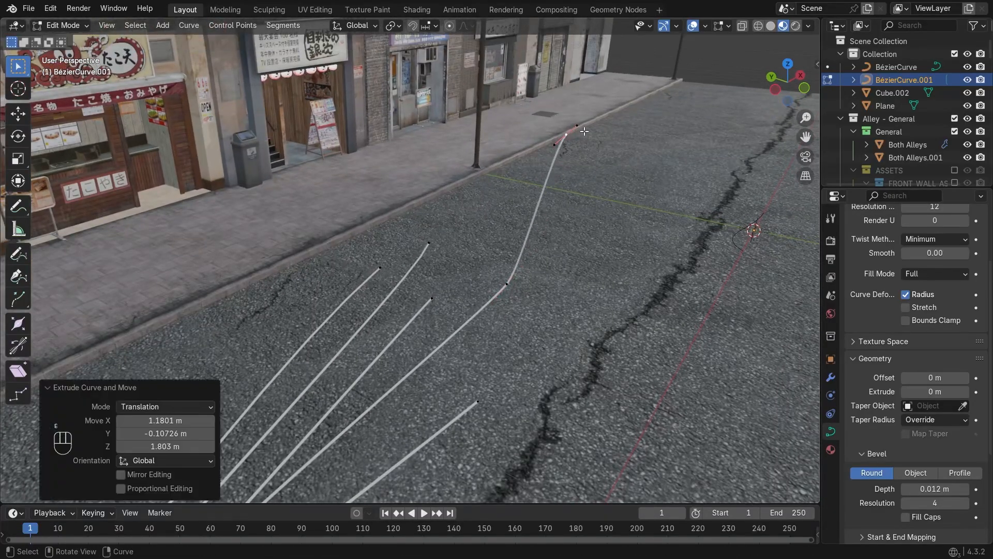
pyautogui.keyDown('shift'); pyautogui.moveTo(575, 168); pyautogui.dragTo(482, 250, button='middle'); pyautogui.keyUp('shift')
pyautogui.press('g')
pyautogui.click(603, 208)
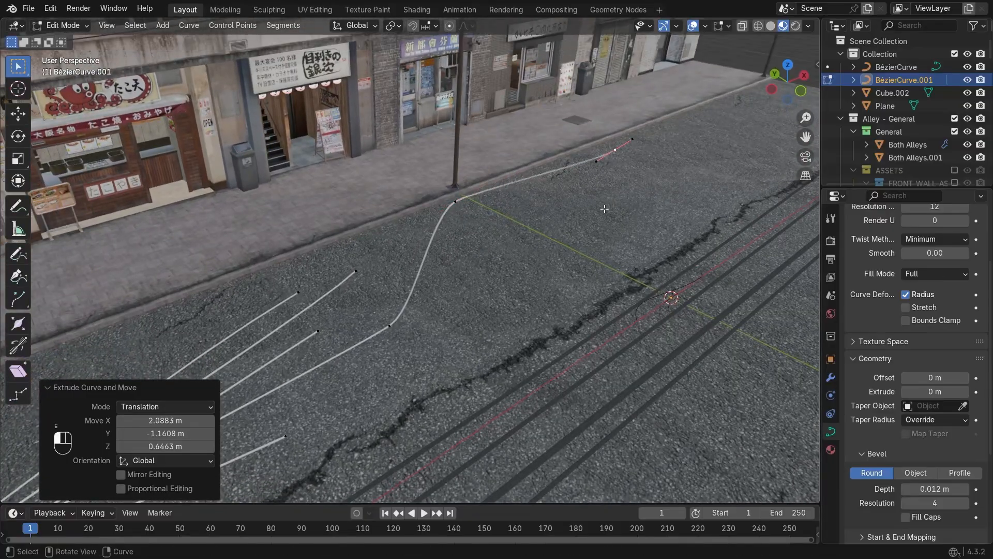
# Examine the road cables from above and from beneath the road, comparing the extruded points with the ones drawn on the surface.
pyautogui.moveTo(544, 248); pyautogui.dragTo(608, 178, button='middle')
pyautogui.moveTo(532, 192); pyautogui.dragTo(555, 175, button='middle')
pyautogui.scroll(-5, 528, 183)
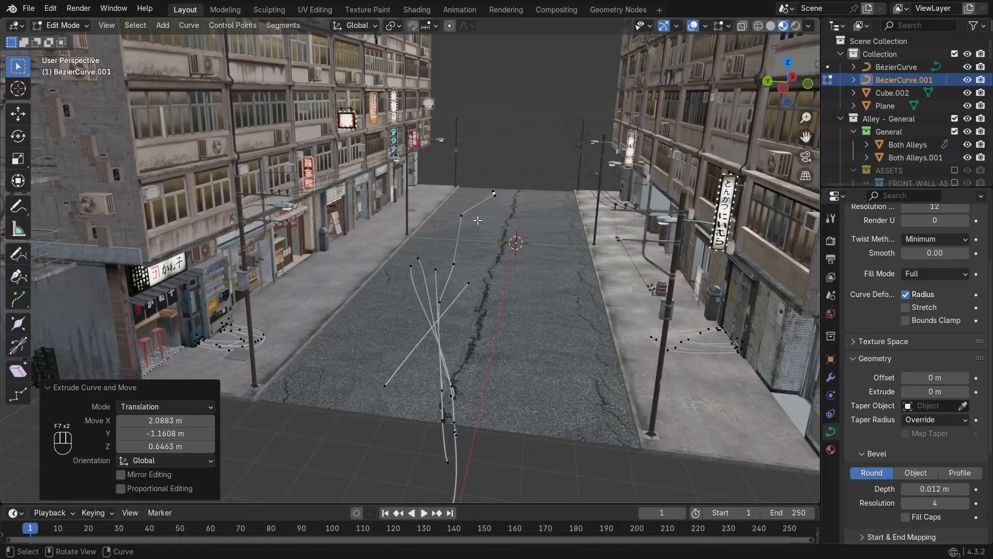
pyautogui.moveTo(478, 220); pyautogui.dragTo(475, 197, button='middle')
pyautogui.moveTo(461, 308); pyautogui.dragTo(477, 248, button='middle')
pyautogui.scroll(3, 456, 349)
pyautogui.scroll(1, 517, 137)
pyautogui.keyDown('shift'); pyautogui.moveTo(516, 136); pyautogui.dragTo(504, 173, button='middle'); pyautogui.keyUp('shift')
pyautogui.scroll(-1, 545, 126)
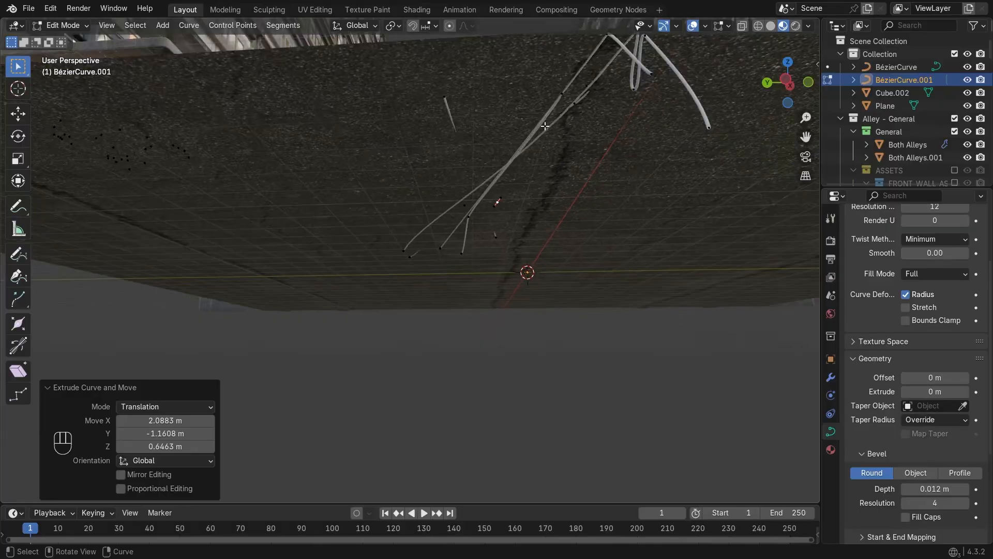
pyautogui.keyDown('shift'); pyautogui.moveTo(579, 92); pyautogui.dragTo(549, 122, button='middle'); pyautogui.keyUp('shift')
pyautogui.scroll(5, 573, 100)
pyautogui.scroll(2, 397, 320)
# Inspect the cables at street level and select a middle control point on the cable with the extruded end.
pyautogui.moveTo(396, 317); pyautogui.dragTo(422, 344, button='middle')
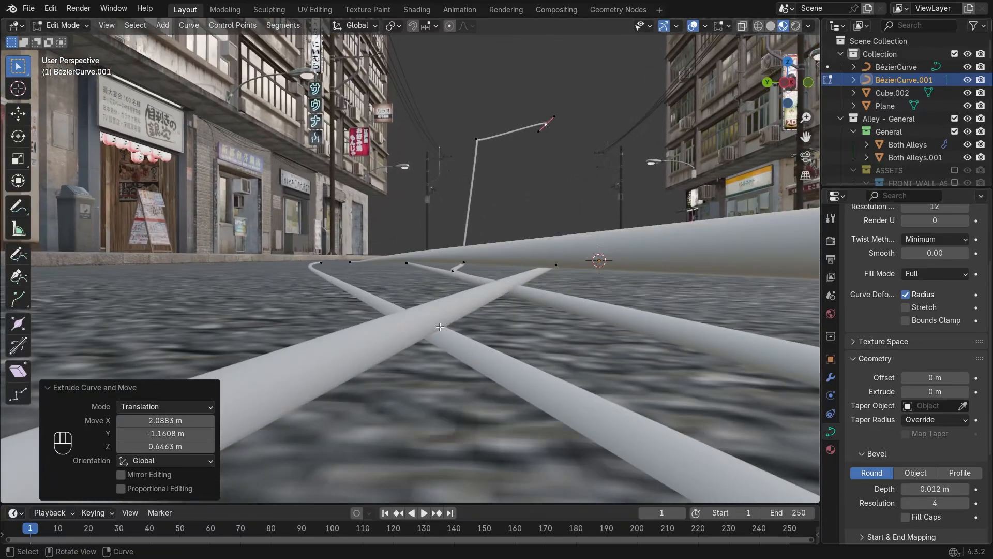
pyautogui.moveTo(440, 327); pyautogui.dragTo(400, 326, button='middle')
pyautogui.scroll(5, 363, 327)
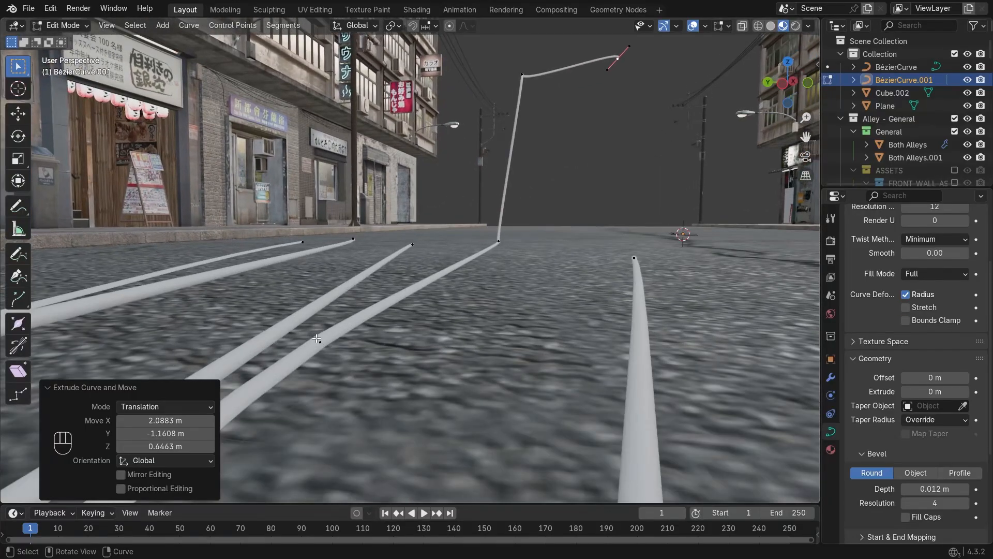
pyautogui.click(317, 339)
pyautogui.moveTo(348, 332); pyautogui.dragTo(387, 314, button='middle')
pyautogui.scroll(2, 327, 340)
pyautogui.scroll(-3, 461, 294)
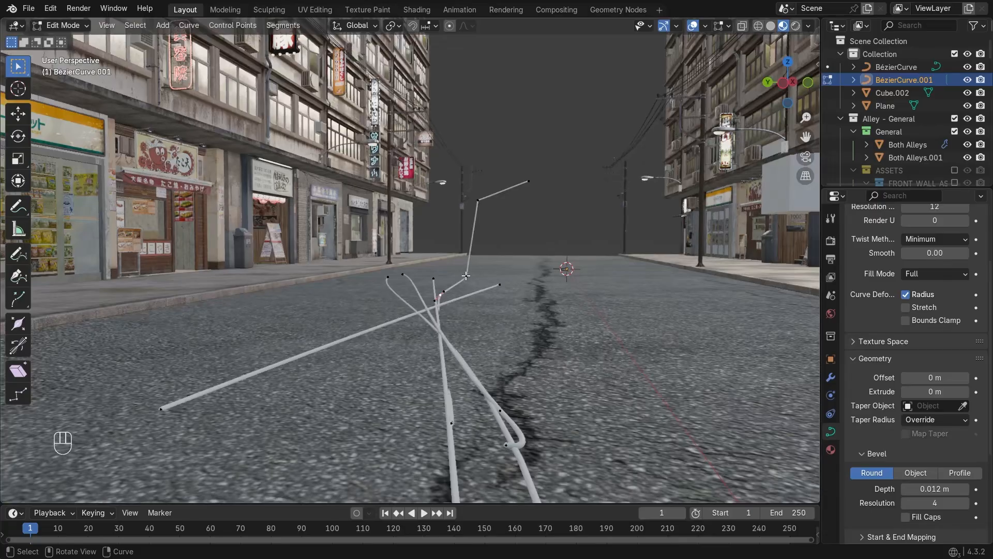
pyautogui.moveTo(460, 294); pyautogui.dragTo(432, 289, button='middle')
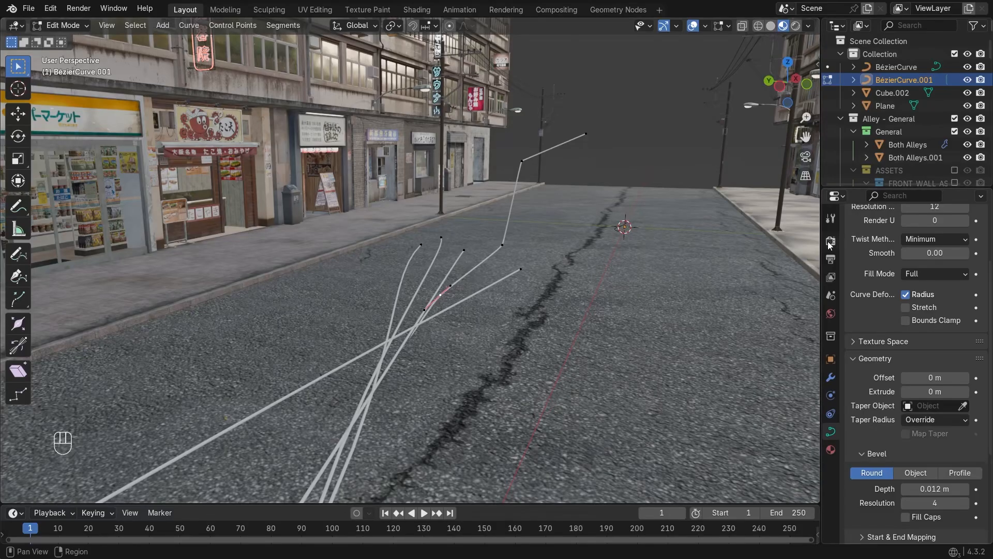
# Reactivate the curve Draw tool and review its fitting, taper, radius, depth and offset settings.
pyautogui.click(833, 221)
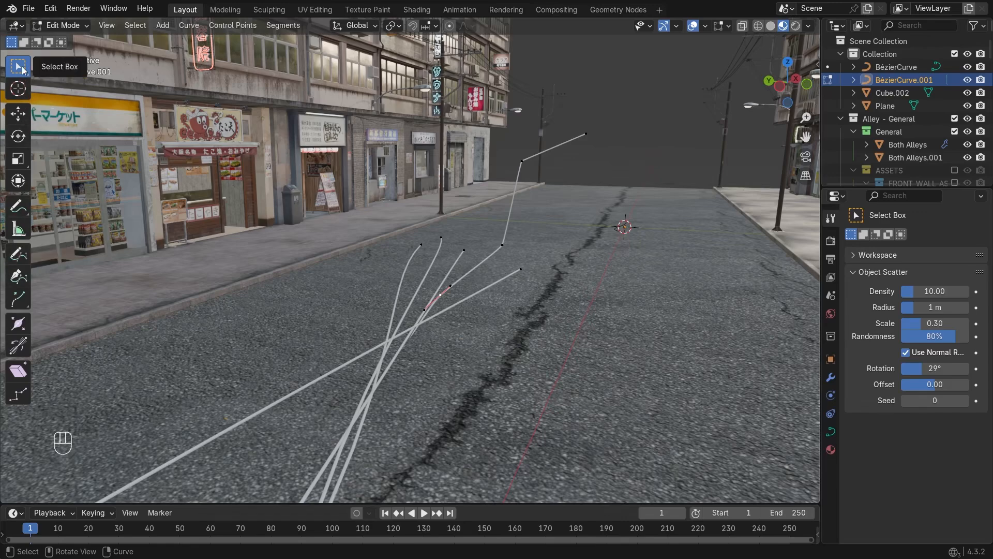
pyautogui.click(22, 255)
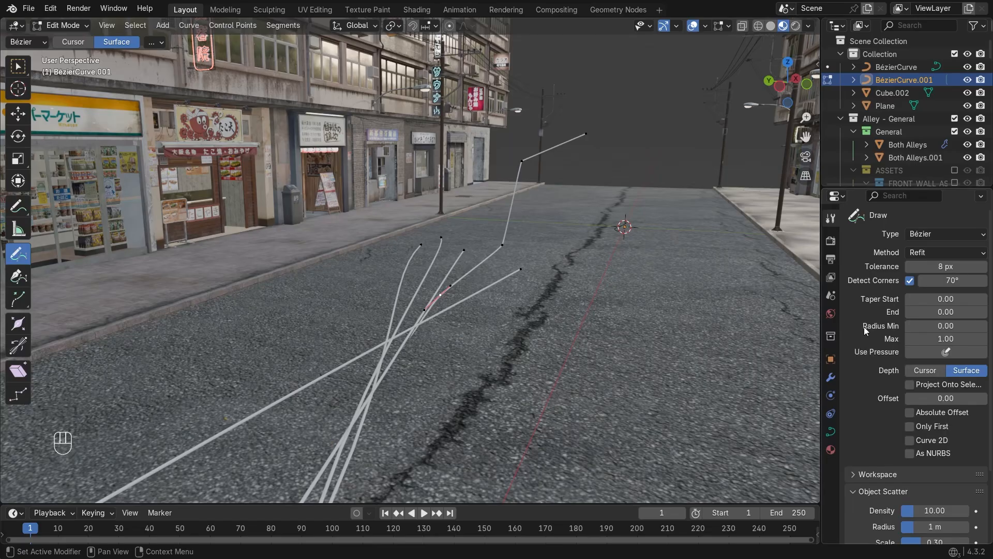
pyautogui.scroll(-5, 876, 298)
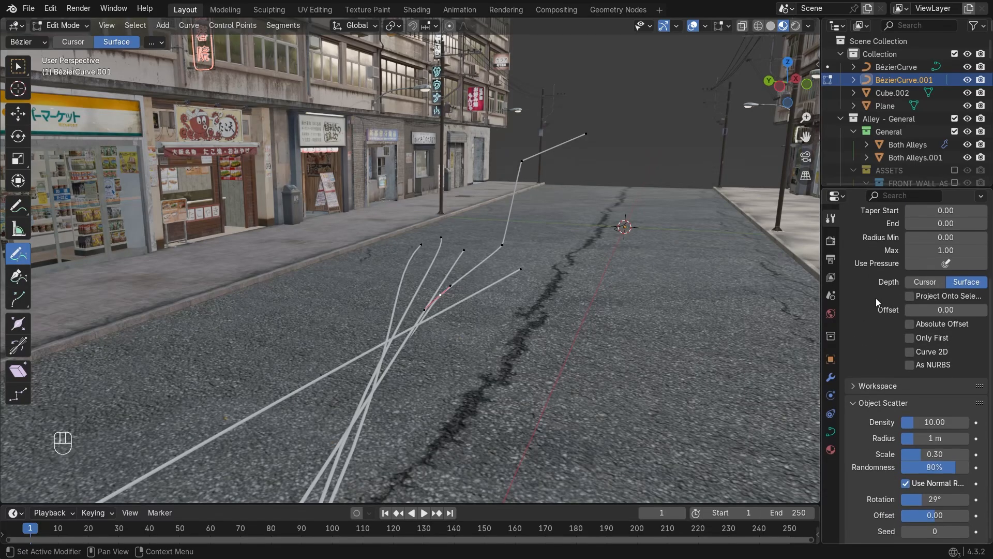
pyautogui.scroll(4, 876, 298)
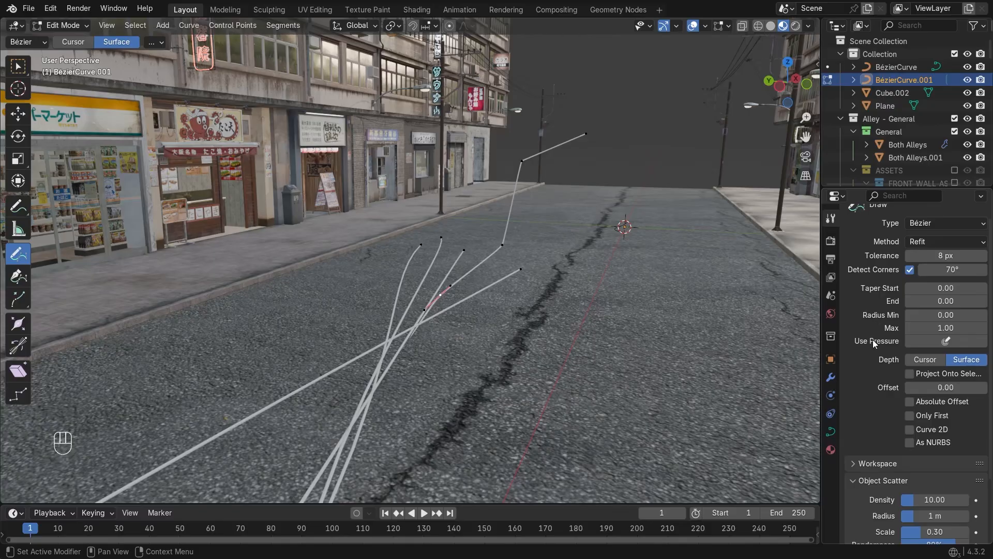
pyautogui.scroll(-1, 874, 337)
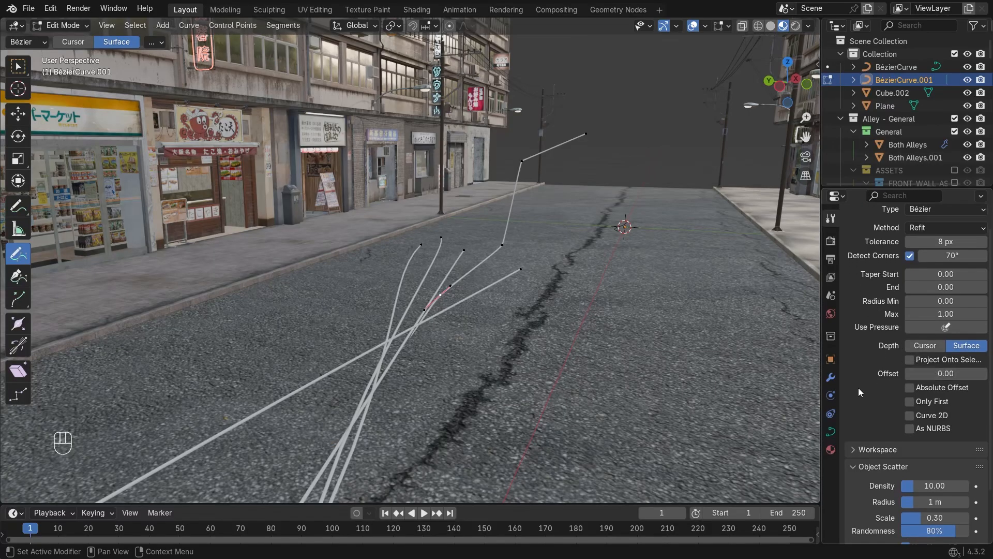
pyautogui.moveTo(858, 342); pyautogui.dragTo(859, 279, button='middle')
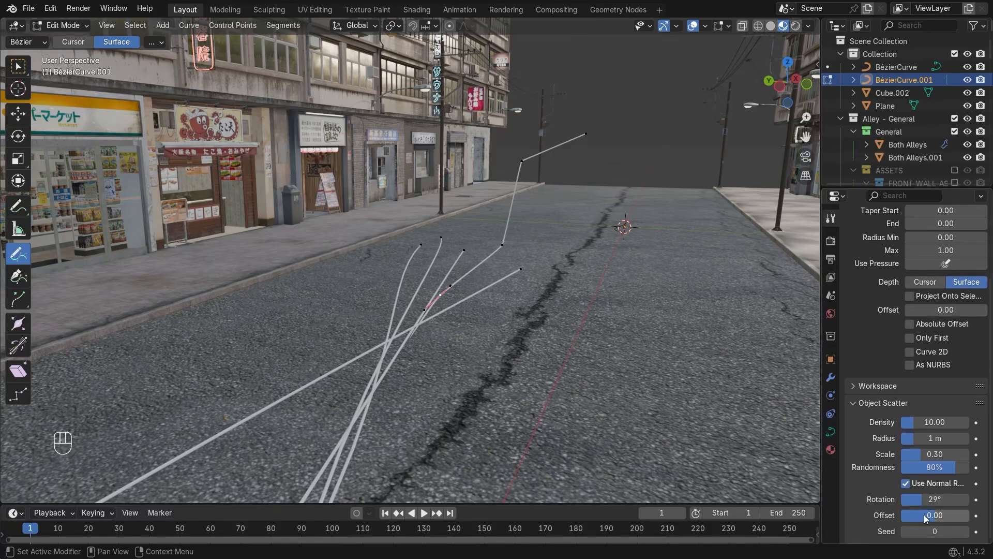
pyautogui.scroll(5, 891, 282)
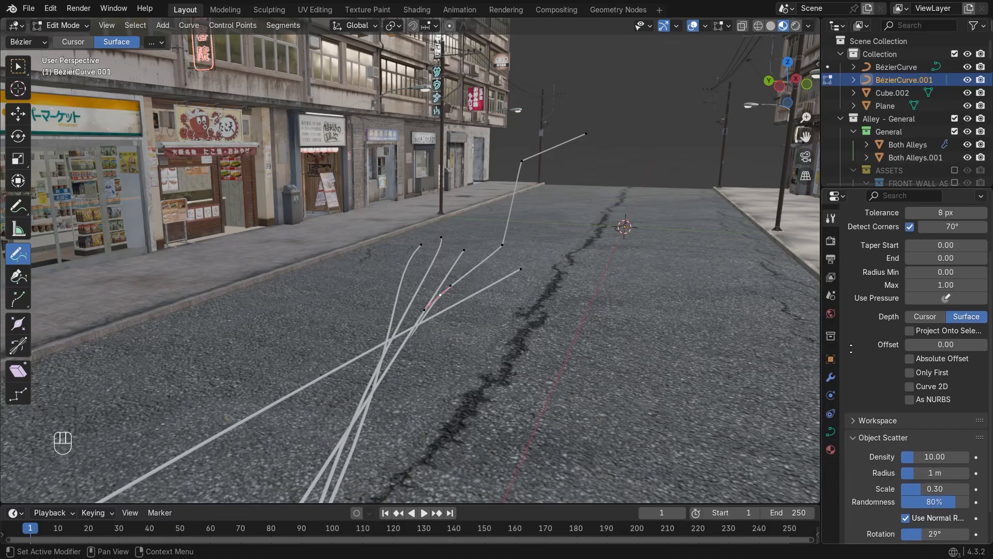
# Set the Draw tool's offset to 1.00 and draw two curved cables on the road beside the existing ones.
pyautogui.click(922, 398)
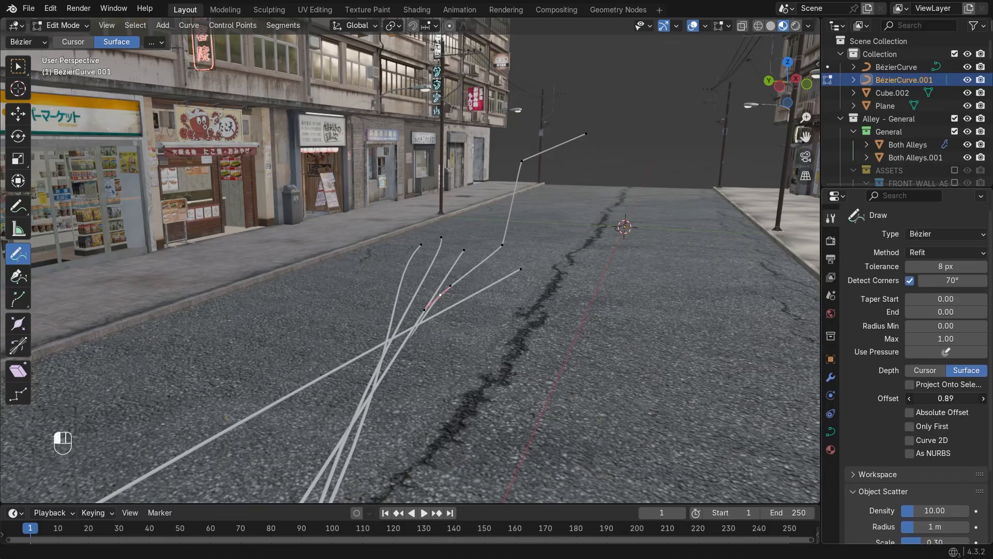
pyautogui.write('1')
pyautogui.press('Return')
pyautogui.moveTo(592, 238)
pyautogui.mouseDown()
pyautogui.moveTo(520, 311)
pyautogui.moveTo(458, 464)
pyautogui.mouseUp()
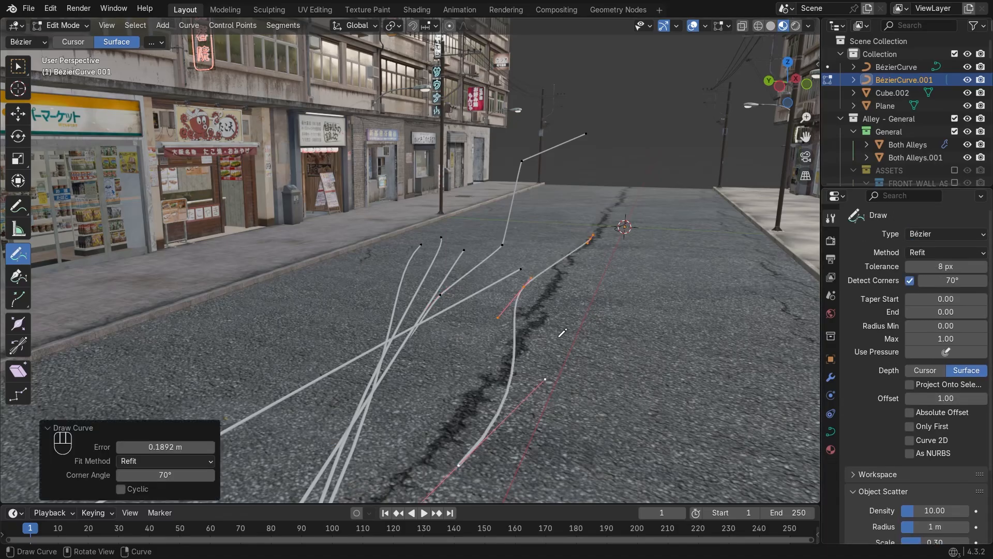
pyautogui.moveTo(564, 306); pyautogui.dragTo(462, 472)
pyautogui.moveTo(556, 371)
pyautogui.mouseDown(button='middle')
pyautogui.moveTo(559, 308)
pyautogui.moveTo(558, 328)
pyautogui.moveTo(513, 386)
pyautogui.moveTo(548, 268)
pyautogui.moveTo(549, 290)
pyautogui.moveTo(481, 310)
pyautogui.moveTo(394, 359)
pyautogui.moveTo(432, 354)
pyautogui.mouseUp(button='middle')
pyautogui.moveTo(536, 296); pyautogui.dragTo(552, 313, button='middle')
pyautogui.scroll(-1, 554, 311)
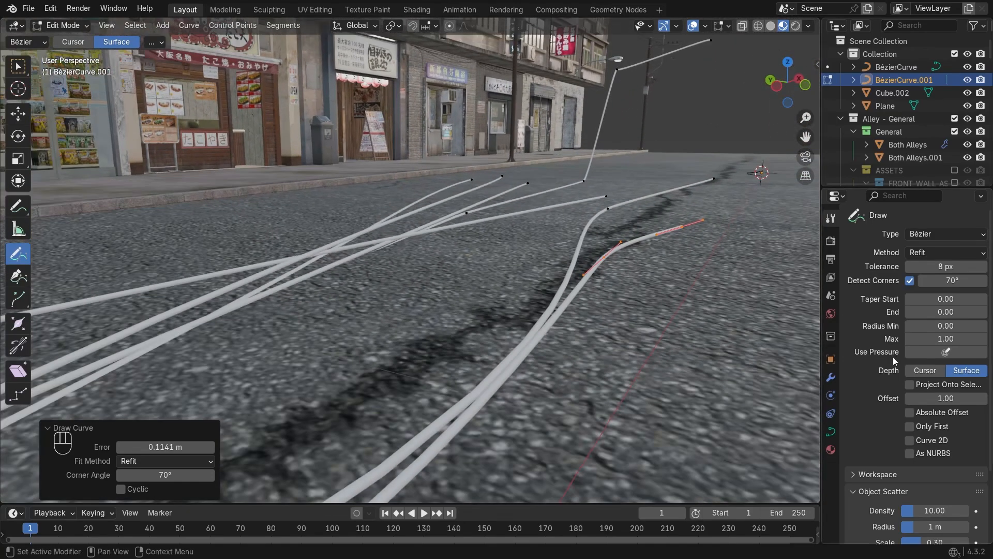
# Set the Draw tool's offset to -1.00.
pyautogui.click(945, 398)
pyautogui.write('-1')
pyautogui.press('Return')
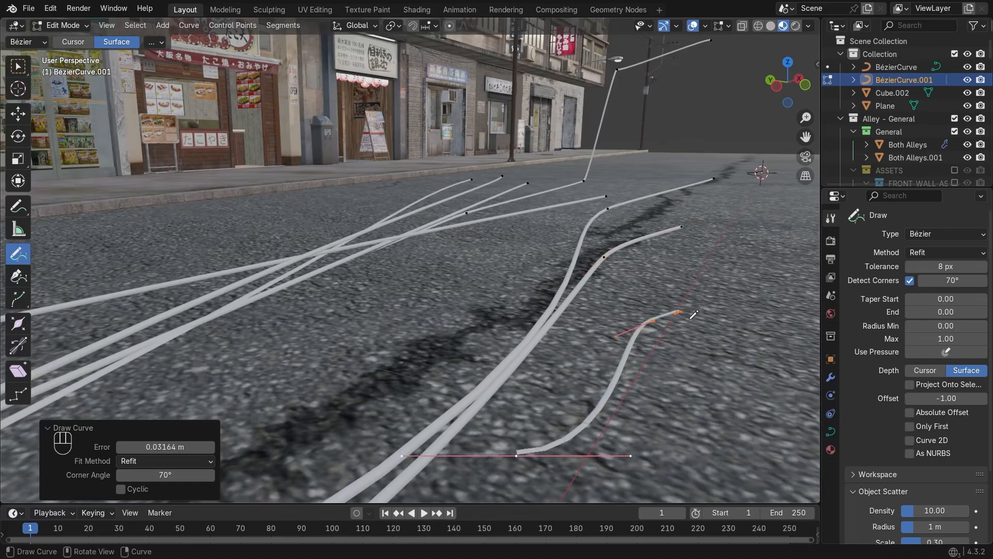
# Draw another curved cable on the road with the -1.00 offset and inspect its depth from below the road surface.
pyautogui.moveTo(681, 323); pyautogui.dragTo(582, 490)
pyautogui.moveTo(582, 490)
pyautogui.mouseDown(button='middle')
pyautogui.moveTo(650, 355)
pyautogui.moveTo(647, 365)
pyautogui.moveTo(622, 352)
pyautogui.moveTo(667, 357)
pyautogui.moveTo(749, 330)
pyautogui.mouseUp(button='middle')
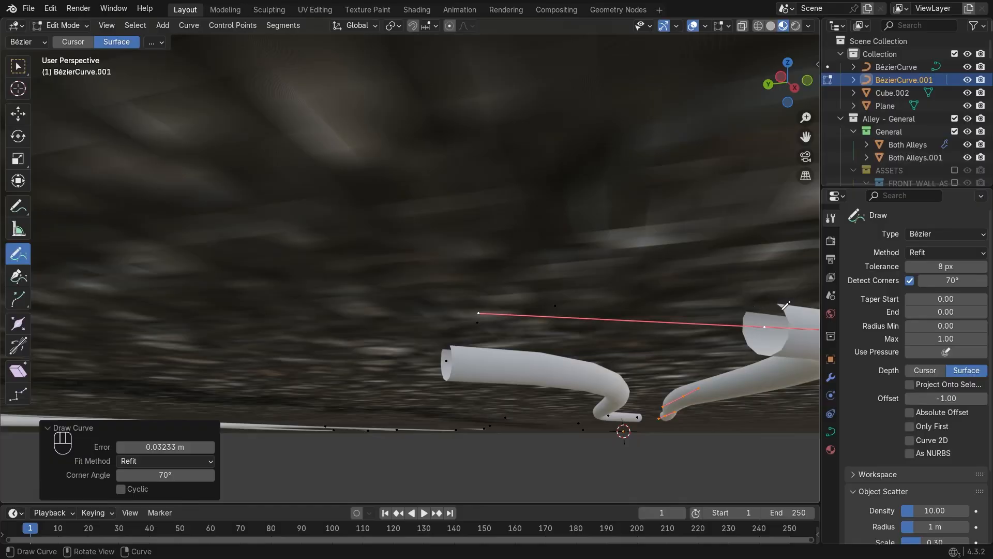
pyautogui.scroll(-6, 713, 324)
pyautogui.scroll(-2, 676, 286)
pyautogui.moveTo(676, 287); pyautogui.dragTo(648, 326, button='middle')
# Set the Draw tool's offset to 1.00 and draw another short cable on the road.
pyautogui.click(946, 398)
pyautogui.write('1')
pyautogui.press('Return')
pyautogui.moveTo(515, 275)
pyautogui.mouseDown()
pyautogui.moveTo(414, 361)
pyautogui.moveTo(305, 401)
pyautogui.mouseUp()
pyautogui.scroll(-4, 458, 316)
pyautogui.moveTo(458, 316)
pyautogui.mouseDown(button='middle')
pyautogui.moveTo(548, 300)
pyautogui.moveTo(332, 264)
pyautogui.mouseUp(button='middle')
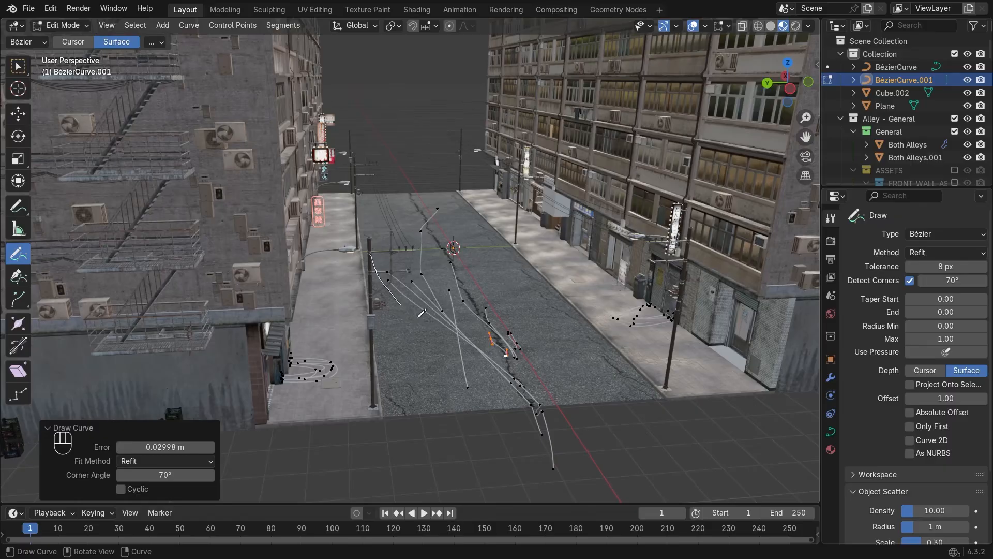
# Try to draw a hanging cable across the street between the two near utility poles, then undo it.
pyautogui.moveTo(420, 315)
pyautogui.mouseDown()
pyautogui.moveTo(540, 347)
pyautogui.moveTo(637, 313)
pyautogui.mouseUp()
pyautogui.moveTo(697, 228); pyautogui.dragTo(699, 227)
pyautogui.moveTo(699, 227)
pyautogui.mouseDown(button='middle')
pyautogui.moveTo(544, 239)
pyautogui.moveTo(529, 266)
pyautogui.mouseUp(button='middle')
pyautogui.scroll(3, 656, 261)
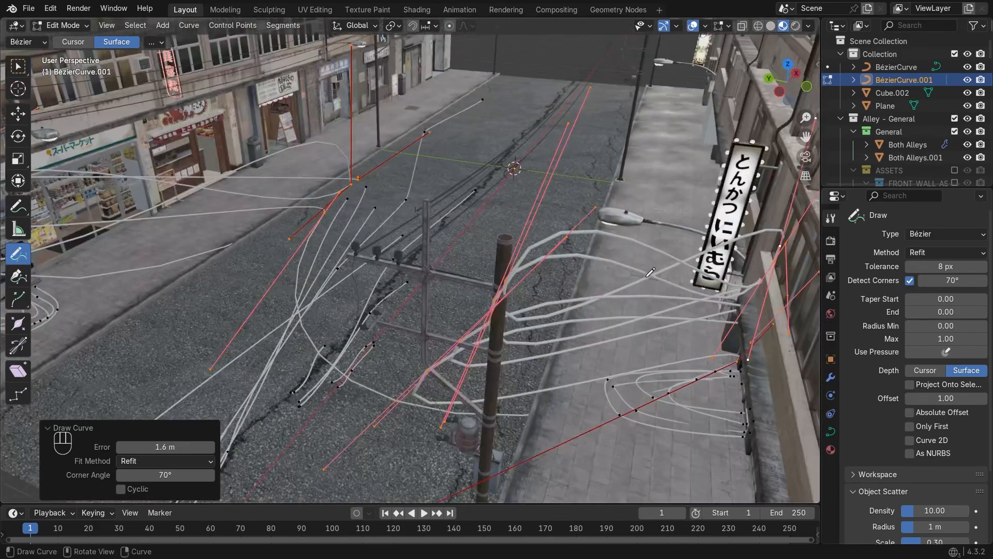
pyautogui.scroll(-4, 630, 249)
pyautogui.hotkey('ctrl', 'z')
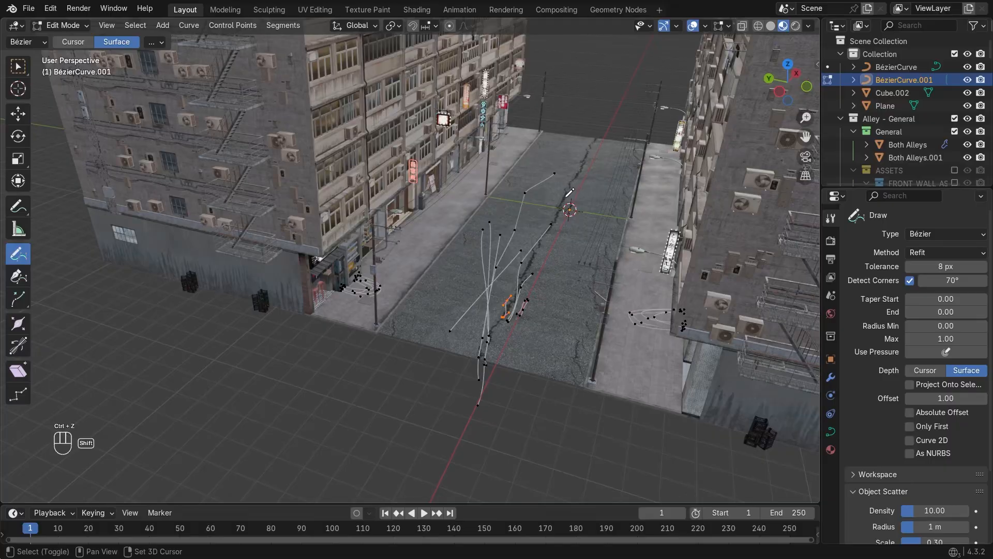
# Try to draw a cable between the two far utility poles, letting the stroke dip down across the road surface.
pyautogui.moveTo(573, 192)
pyautogui.keyDown('shift'); pyautogui.mouseDown(button='middle')
pyautogui.moveTo(520, 237)
pyautogui.moveTo(461, 228)
pyautogui.moveTo(435, 250)
pyautogui.mouseUp(button='middle'); pyautogui.keyUp('shift')
pyautogui.scroll(5, 491, 232)
pyautogui.scroll(3, 466, 246)
pyautogui.keyDown('shift'); pyautogui.moveTo(555, 244); pyautogui.dragTo(484, 227, button='middle'); pyautogui.keyUp('shift')
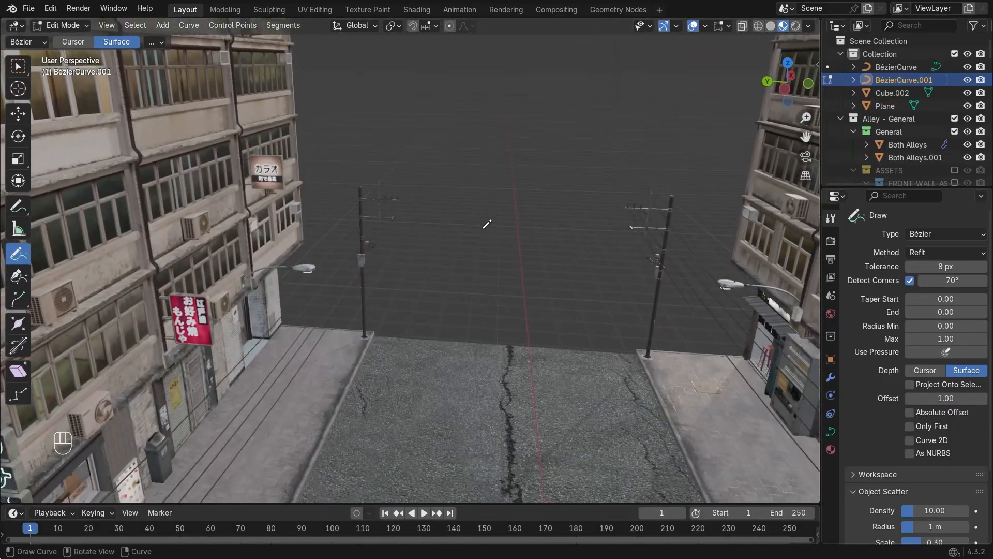
pyautogui.scroll(1, 479, 226)
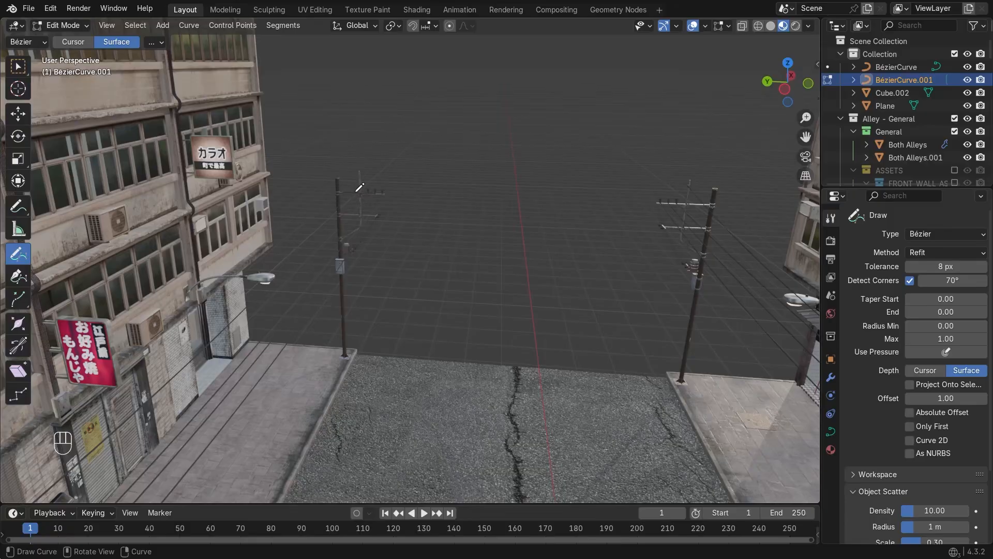
pyautogui.moveTo(361, 193)
pyautogui.mouseDown()
pyautogui.moveTo(362, 389)
pyautogui.moveTo(507, 497)
pyautogui.moveTo(579, 460)
pyautogui.mouseUp()
pyautogui.moveTo(555, 414)
pyautogui.mouseDown()
pyautogui.moveTo(629, 440)
pyautogui.moveTo(672, 352)
pyautogui.moveTo(657, 273)
pyautogui.mouseUp()
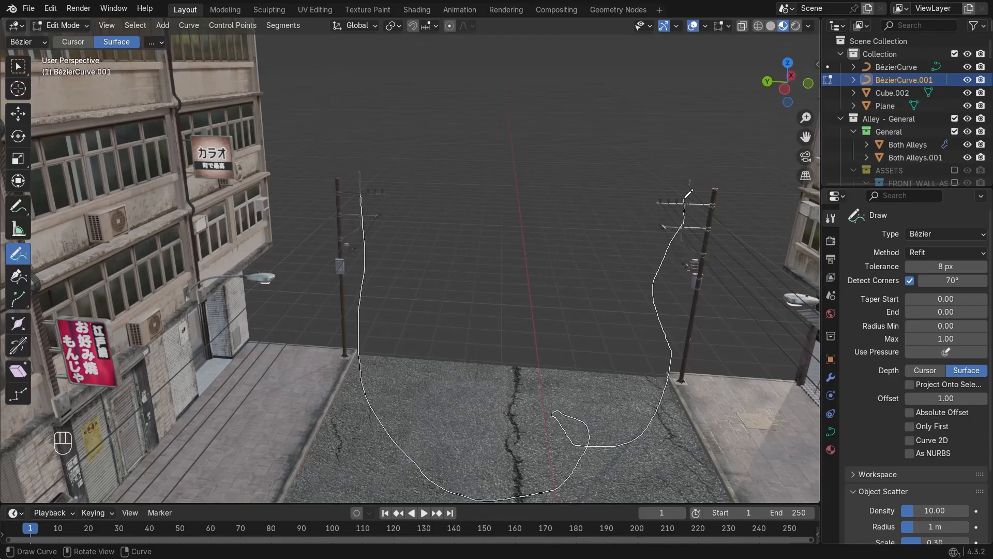
pyautogui.moveTo(685, 197); pyautogui.dragTo(685, 196)
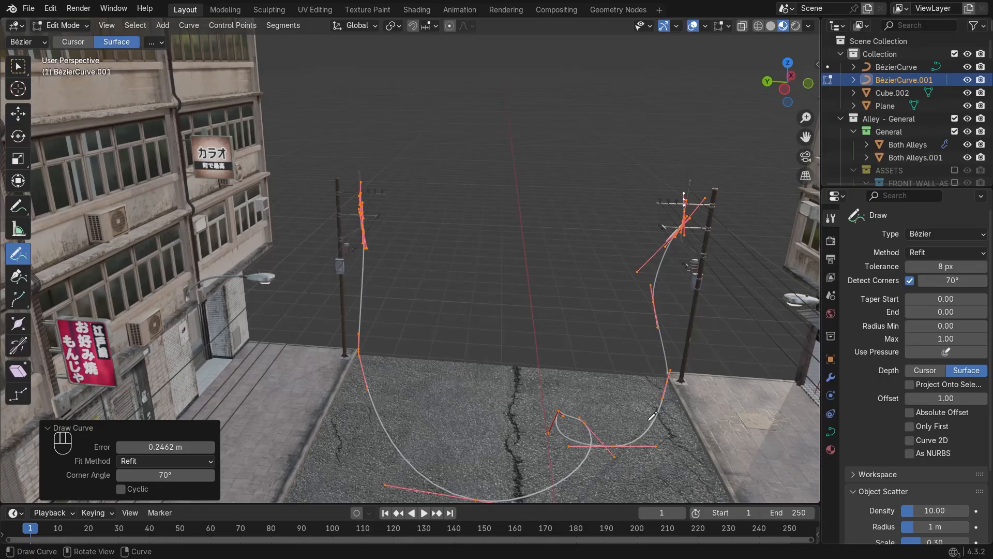
pyautogui.moveTo(474, 252); pyautogui.dragTo(487, 276, button='middle')
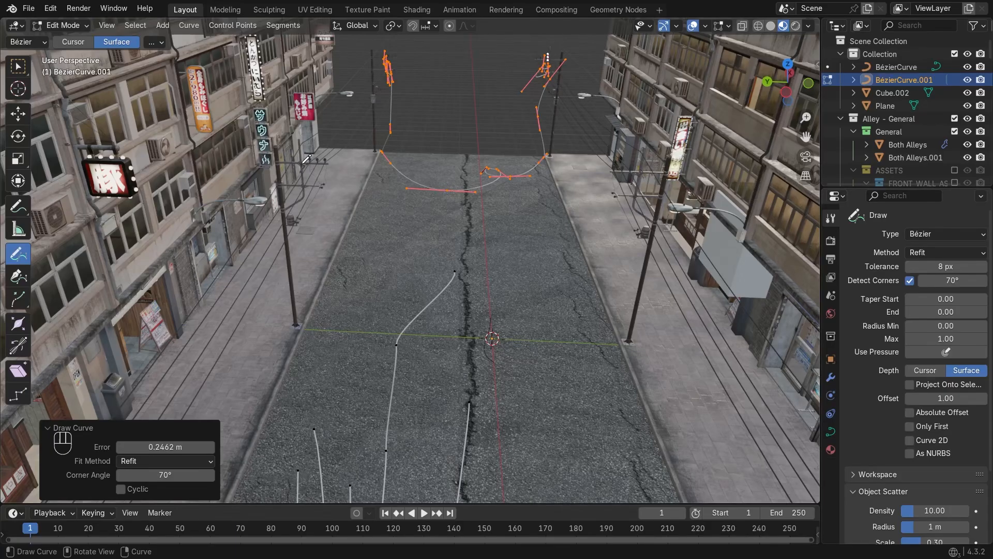
# Try another cable between the mid-street utility poles across the road, then undo both pole-to-pole cables.
pyautogui.moveTo(318, 209); pyautogui.dragTo(339, 268)
pyautogui.moveTo(404, 330); pyautogui.dragTo(539, 340)
pyautogui.moveTo(595, 301); pyautogui.dragTo(643, 187)
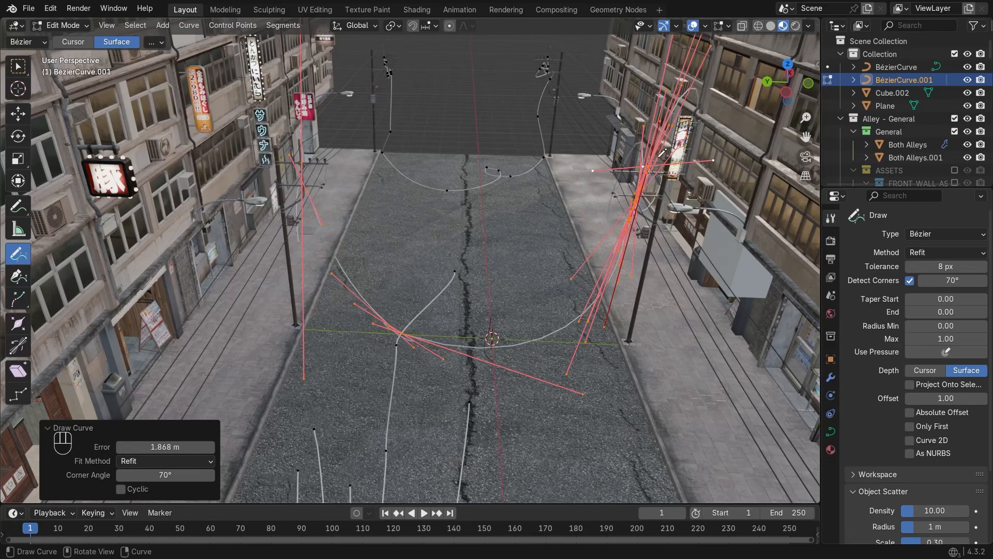
pyautogui.moveTo(648, 199)
pyautogui.mouseDown(button='middle')
pyautogui.moveTo(697, 150)
pyautogui.moveTo(610, 173)
pyautogui.moveTo(631, 172)
pyautogui.moveTo(627, 187)
pyautogui.moveTo(615, 167)
pyautogui.moveTo(445, 263)
pyautogui.moveTo(421, 96)
pyautogui.mouseUp(button='middle')
pyautogui.hotkey('ctrl', 'z')
pyautogui.hotkey('ctrl', 'z')
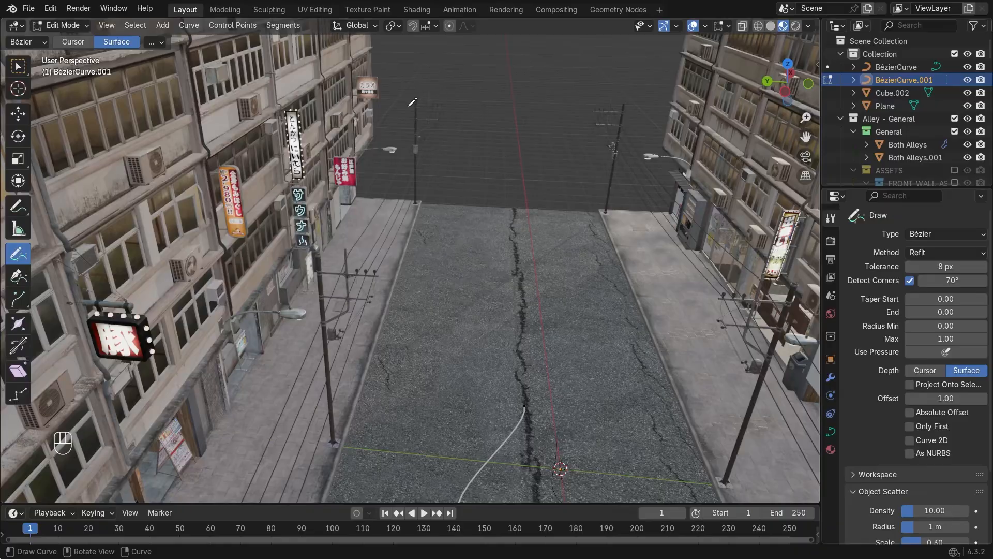
# Enable Only First for the Draw tool's surface depth.
pyautogui.moveTo(584, 120); pyautogui.dragTo(600, 155, button='middle')
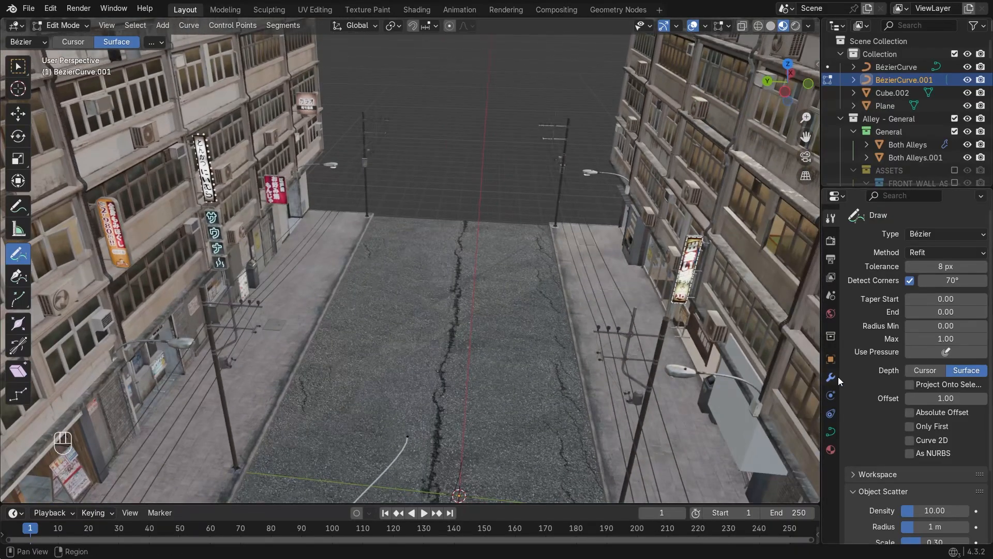
pyautogui.click(930, 425)
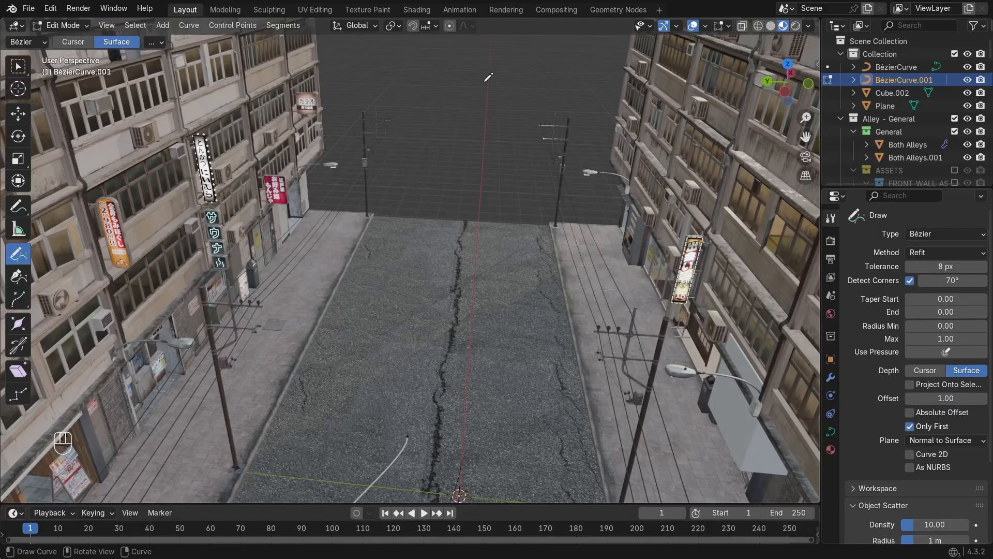
pyautogui.scroll(5, 470, 140)
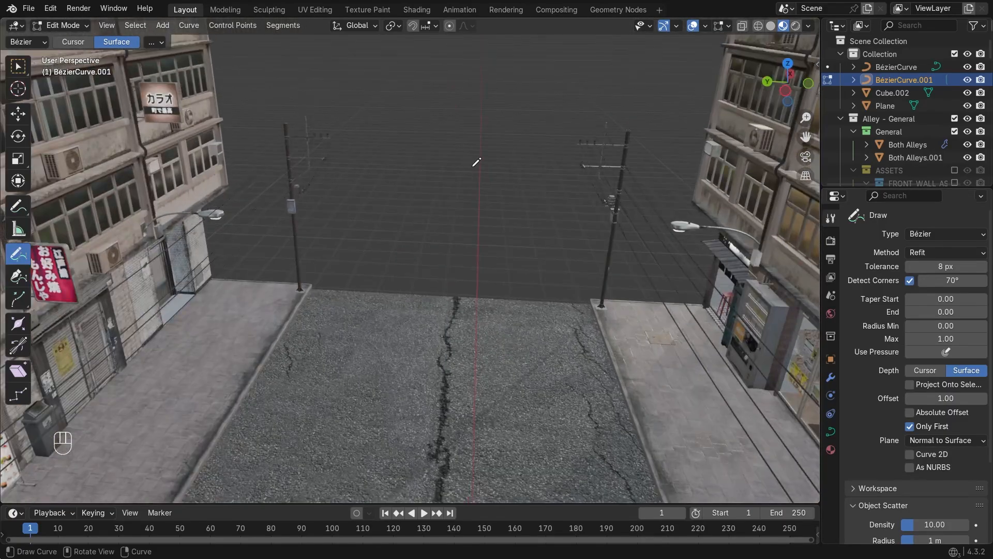
# Try to draw a sagging cable between the far utility poles' crossarms with Only First enabled, check it from other angles, and undo it.
pyautogui.moveTo(477, 162); pyautogui.dragTo(450, 141, button='middle')
pyautogui.scroll(2, 337, 157)
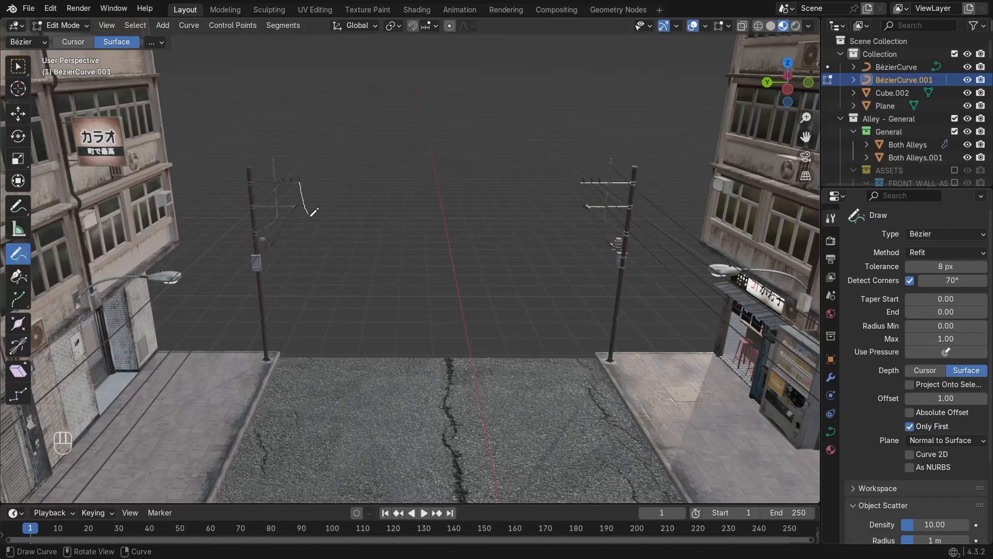
pyautogui.moveTo(309, 215)
pyautogui.mouseDown()
pyautogui.moveTo(409, 237)
pyautogui.moveTo(550, 214)
pyautogui.mouseUp()
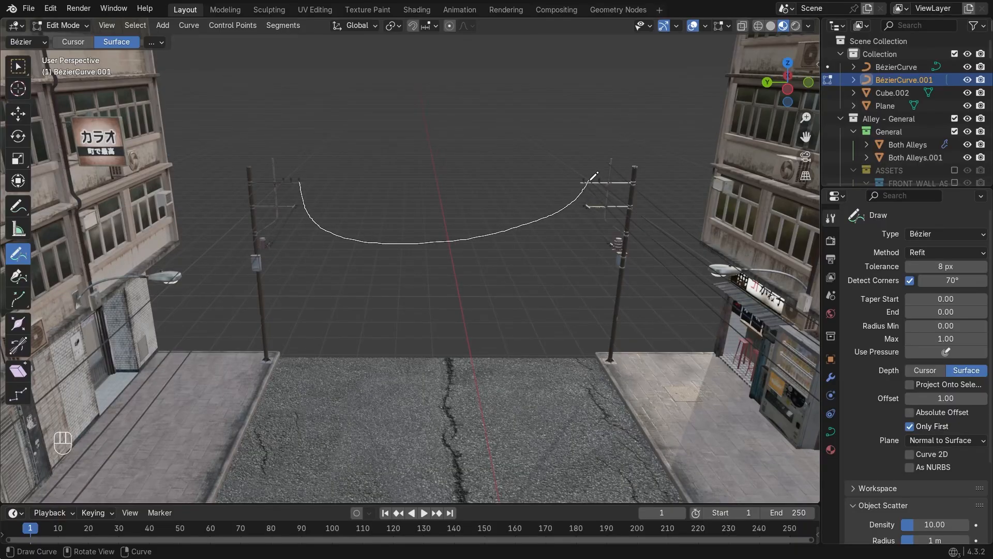
pyautogui.moveTo(590, 180); pyautogui.dragTo(589, 181)
pyautogui.moveTo(517, 241)
pyautogui.mouseDown(button='middle')
pyautogui.moveTo(516, 301)
pyautogui.moveTo(448, 273)
pyautogui.moveTo(431, 294)
pyautogui.moveTo(466, 259)
pyautogui.moveTo(426, 198)
pyautogui.mouseUp(button='middle')
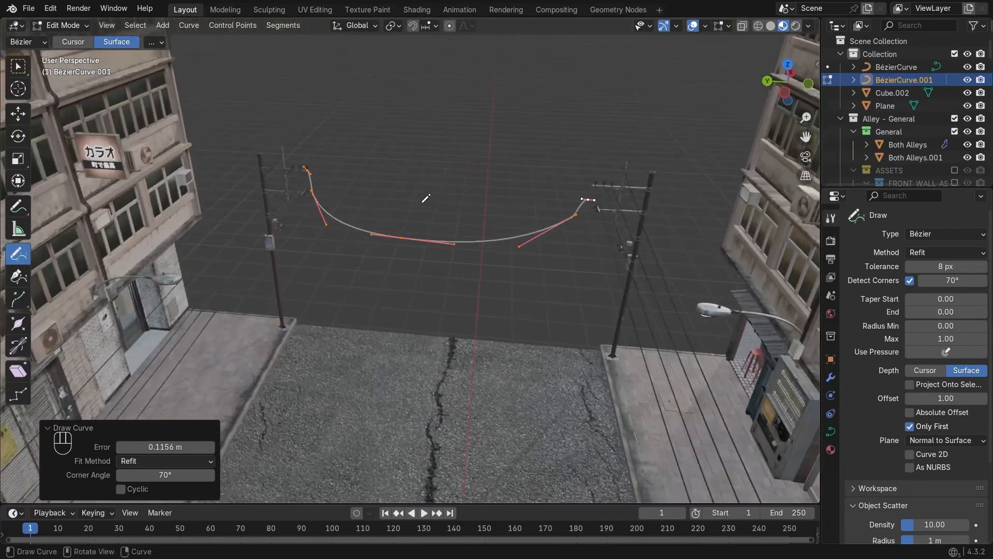
pyautogui.scroll(2, 425, 198)
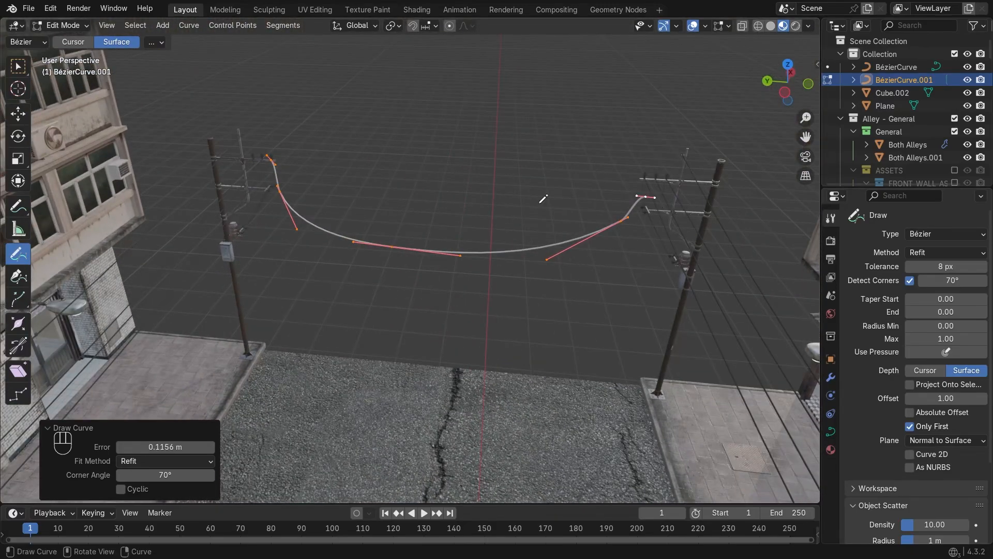
pyautogui.moveTo(544, 198)
pyautogui.mouseDown(button='middle')
pyautogui.moveTo(540, 235)
pyautogui.moveTo(537, 177)
pyautogui.moveTo(526, 177)
pyautogui.moveTo(560, 176)
pyautogui.moveTo(553, 167)
pyautogui.mouseUp(button='middle')
pyautogui.hotkey('ctrl', 'z')
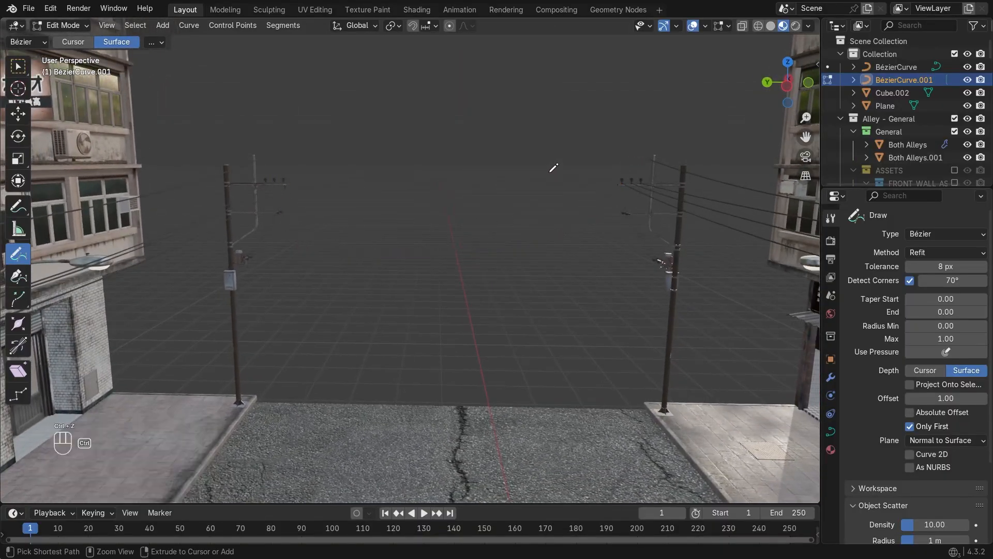
# Try the sagging cable between the far poles' insulators again from a lower, more frontal viewpoint, and undo it.
pyautogui.moveTo(285, 185)
pyautogui.mouseDown()
pyautogui.moveTo(486, 264)
pyautogui.moveTo(620, 186)
pyautogui.mouseUp()
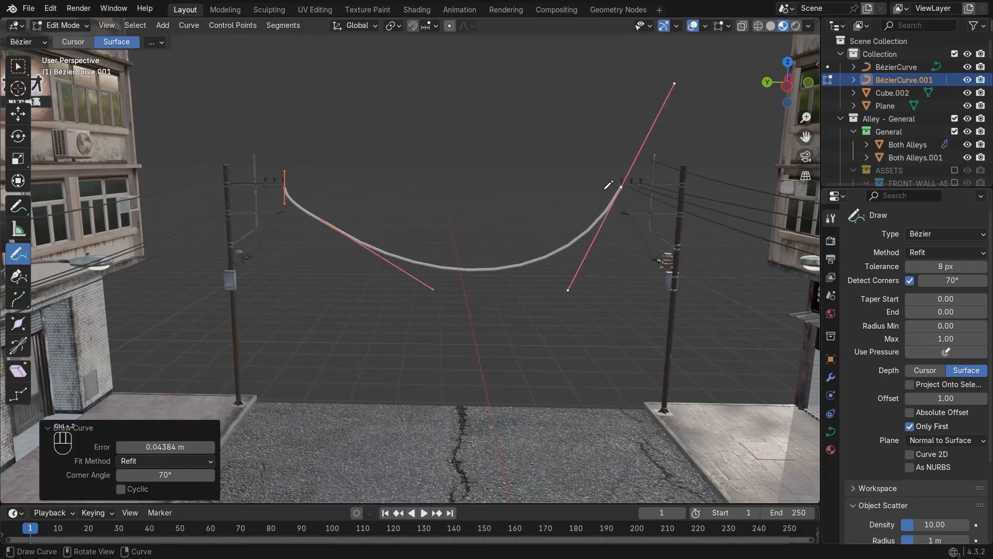
pyautogui.moveTo(608, 185); pyautogui.dragTo(547, 178, button='middle')
pyautogui.hotkey('ctrl', 'z')
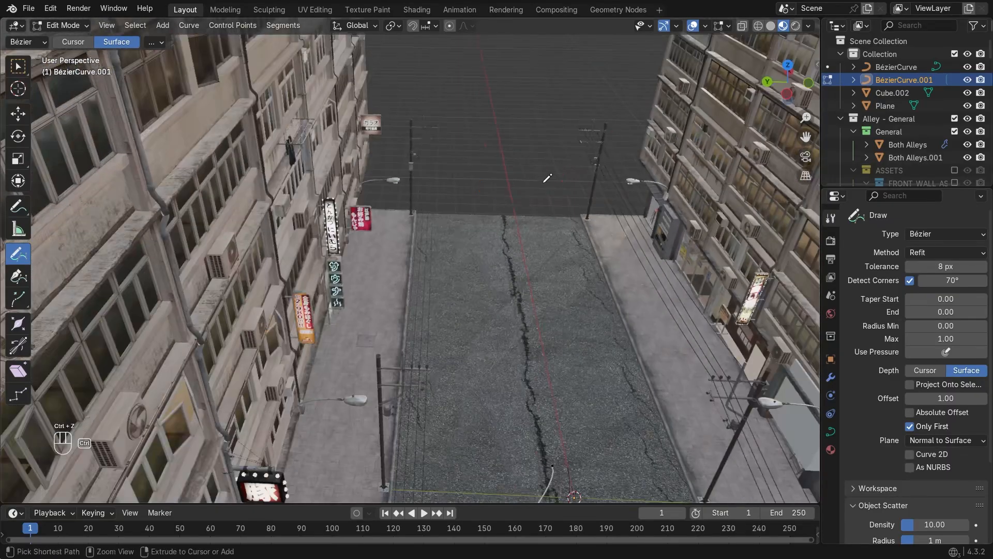
# Draw a sagging cable across the street between the near utility poles' innermost insulators in the Left Orthographic view.
pyautogui.scroll(-6, 558, 228)
pyautogui.moveTo(562, 228); pyautogui.dragTo(557, 195, button='middle')
pyautogui.scroll(5, 540, 298)
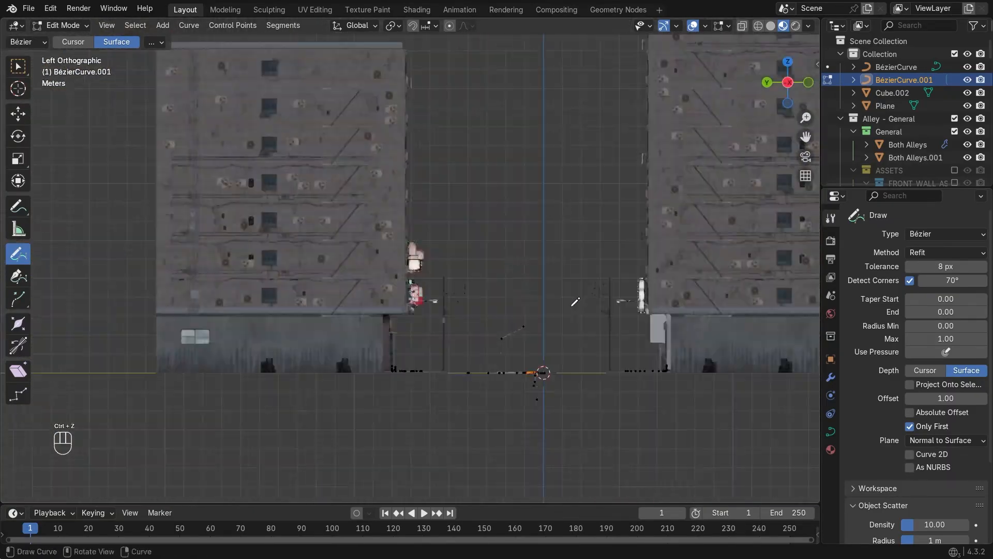
pyautogui.scroll(4, 575, 301)
pyautogui.scroll(4, 372, 246)
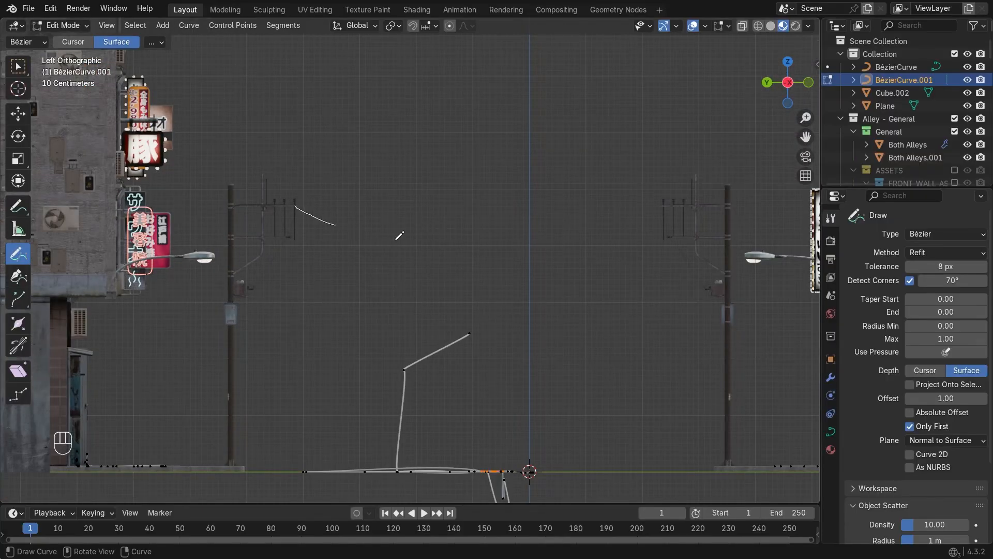
pyautogui.moveTo(397, 238); pyautogui.dragTo(606, 221)
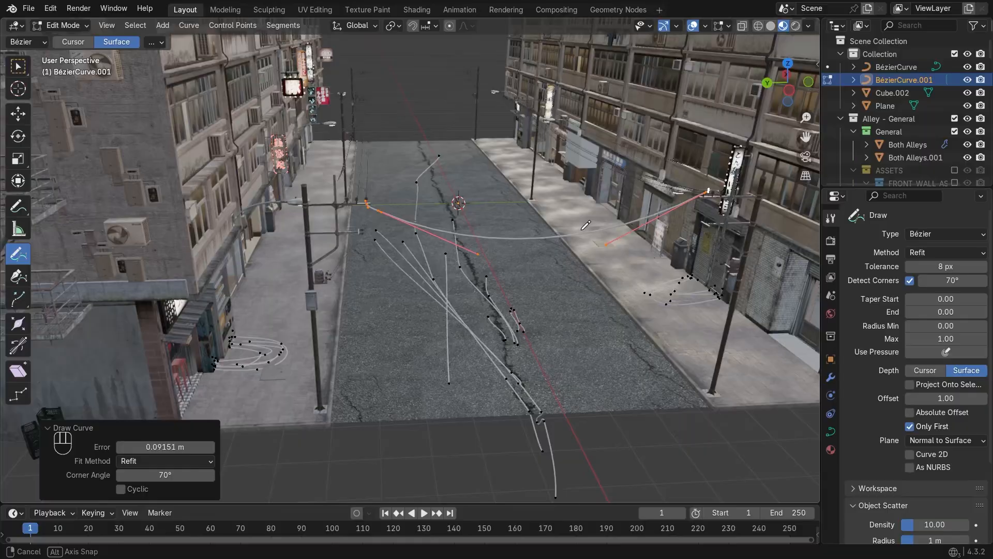
# Examine how both ends of the hanging cable meet the insulators on the near utility poles.
pyautogui.moveTo(581, 229)
pyautogui.mouseDown(button='middle')
pyautogui.moveTo(561, 259)
pyautogui.moveTo(530, 251)
pyautogui.moveTo(581, 228)
pyautogui.mouseUp(button='middle')
pyautogui.scroll(4, 581, 228)
pyautogui.scroll(-2, 269, 210)
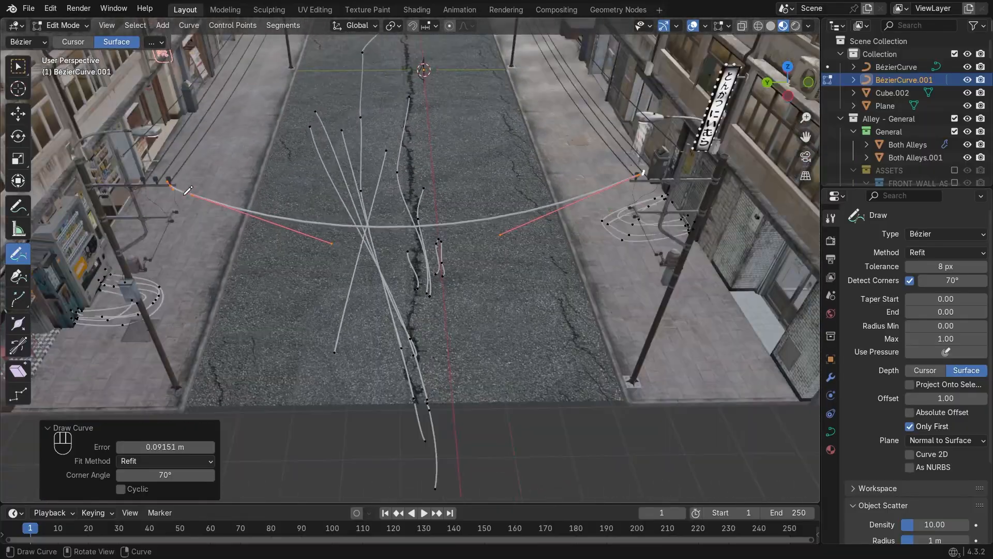
pyautogui.scroll(5, 645, 174)
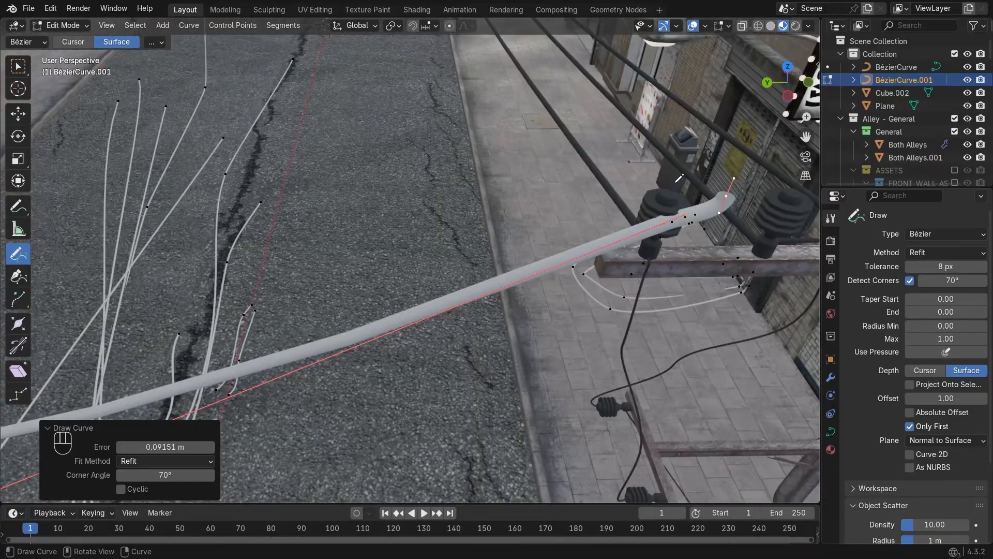
pyautogui.scroll(-5, 679, 178)
pyautogui.scroll(5, 667, 182)
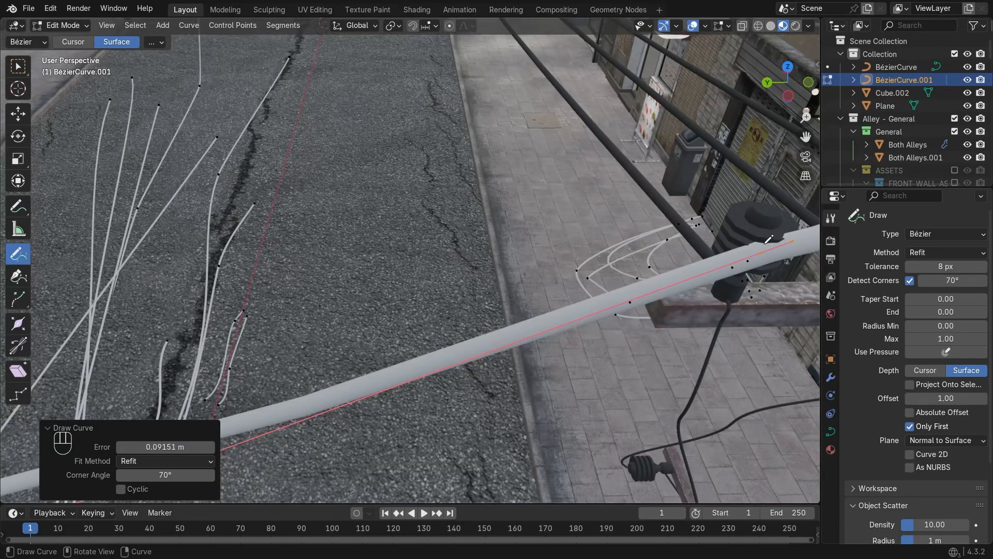
pyautogui.scroll(-5, 734, 232)
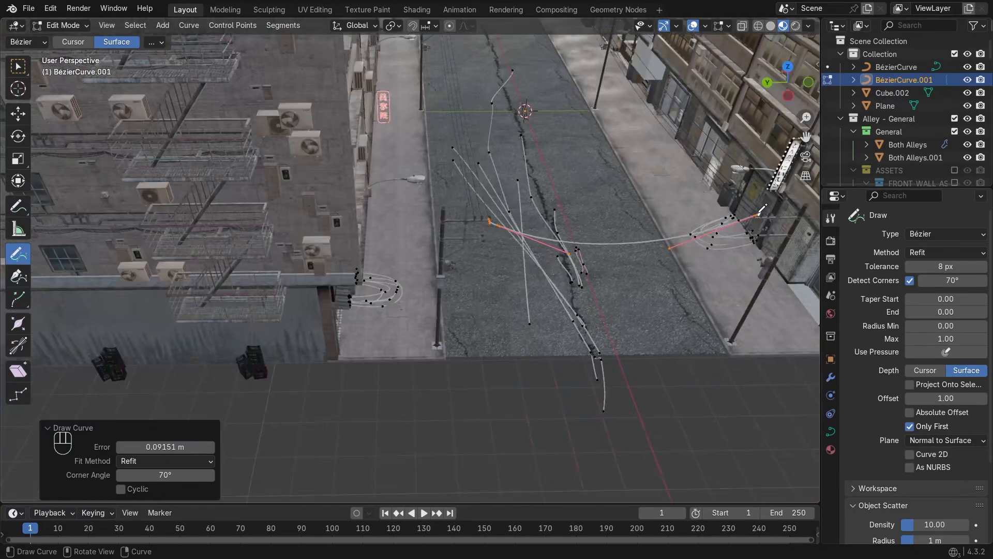
pyautogui.scroll(5, 478, 215)
pyautogui.scroll(-5, 478, 216)
pyautogui.scroll(5, 371, 334)
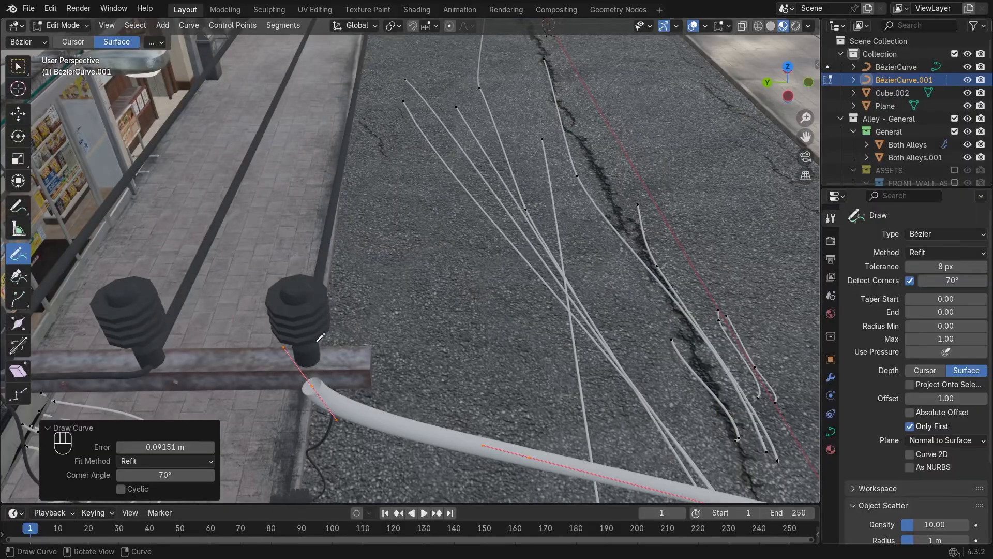
# Try to draw a short cable starting at the innermost insulator on one near pole, inspect its alignment from above, and undo it.
pyautogui.moveTo(372, 310)
pyautogui.mouseDown()
pyautogui.moveTo(538, 216)
pyautogui.moveTo(572, 107)
pyautogui.mouseUp()
pyautogui.scroll(-8, 457, 176)
pyautogui.moveTo(464, 171); pyautogui.dragTo(462, 222, button='middle')
pyautogui.scroll(6, 458, 181)
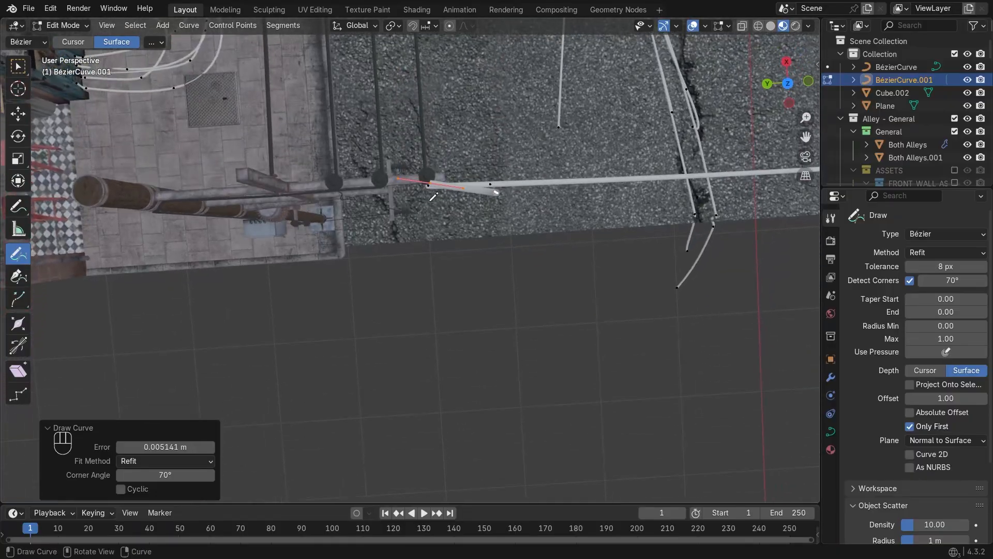
pyautogui.scroll(4, 450, 189)
pyautogui.scroll(-2, 448, 188)
pyautogui.moveTo(444, 186); pyautogui.dragTo(439, 160, button='middle')
pyautogui.scroll(-6, 419, 154)
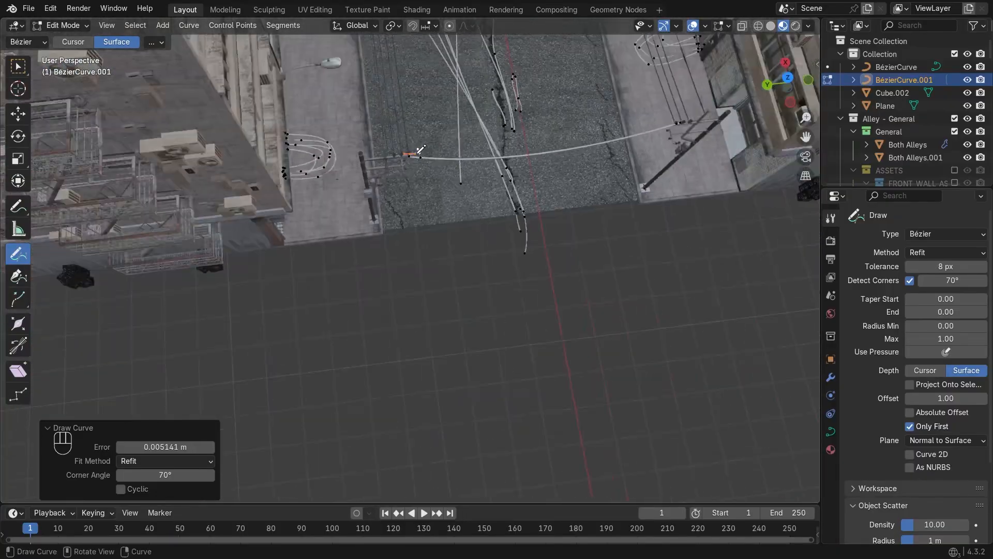
pyautogui.scroll(8, 417, 147)
pyautogui.hotkey('ctrl', 'z')
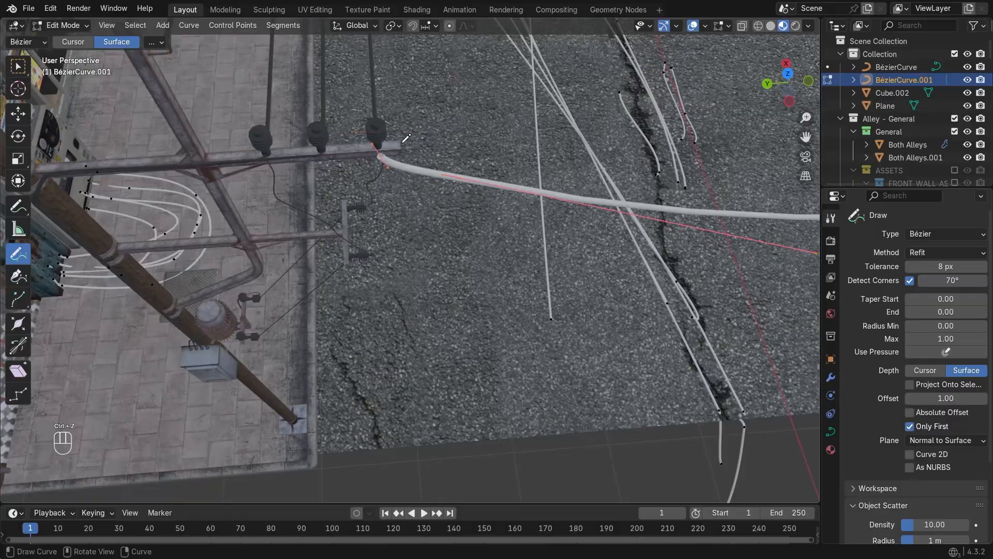
pyautogui.scroll(-10, 375, 136)
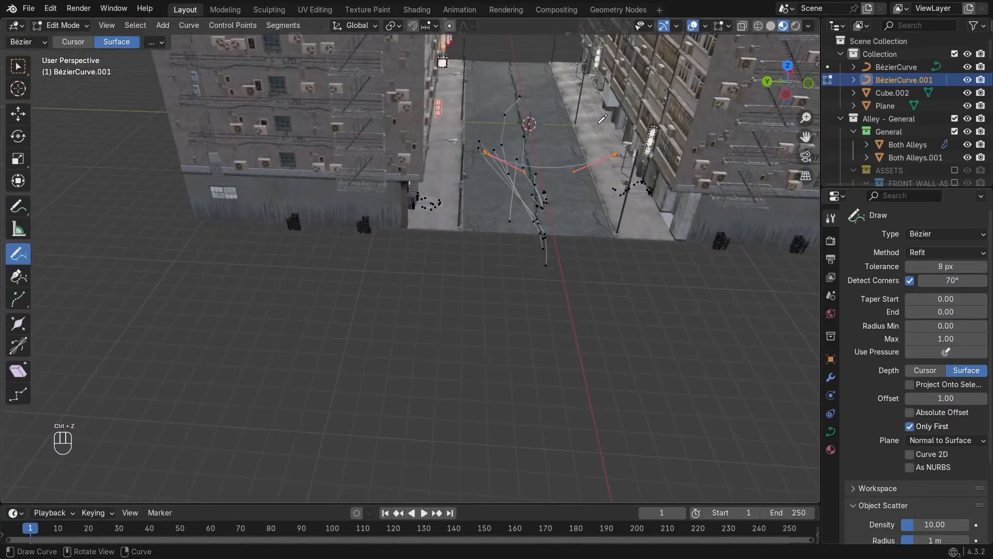
pyautogui.scroll(6, 598, 122)
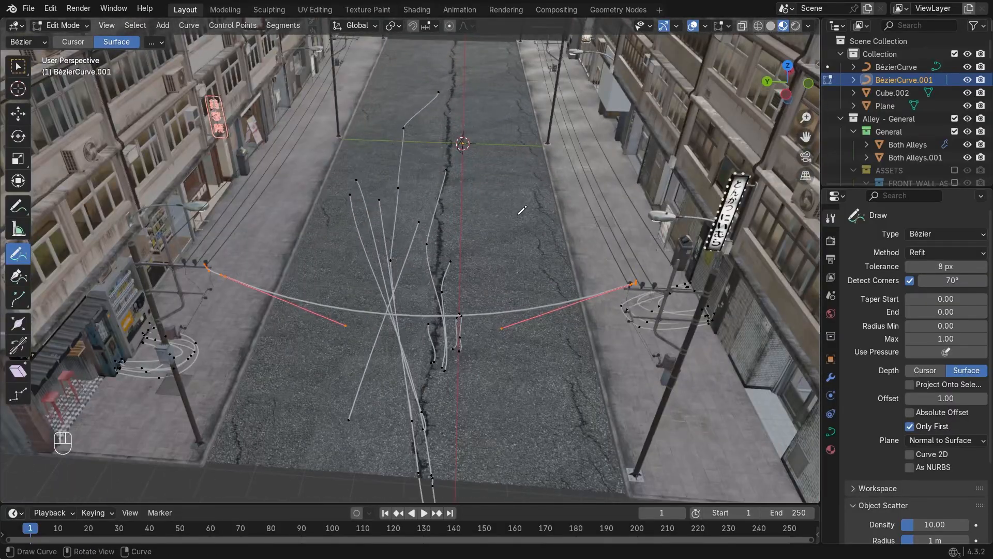
pyautogui.moveTo(522, 210); pyautogui.dragTo(376, 231, button='middle')
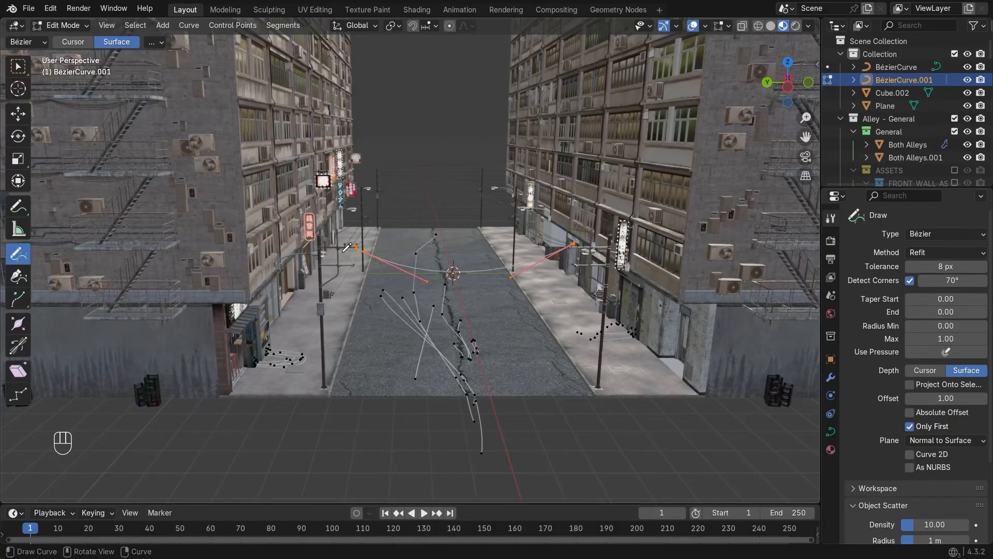
# Return the cable curve from Edit Mode to Object Mode and deselect it.
pyautogui.scroll(-3, 524, 238)
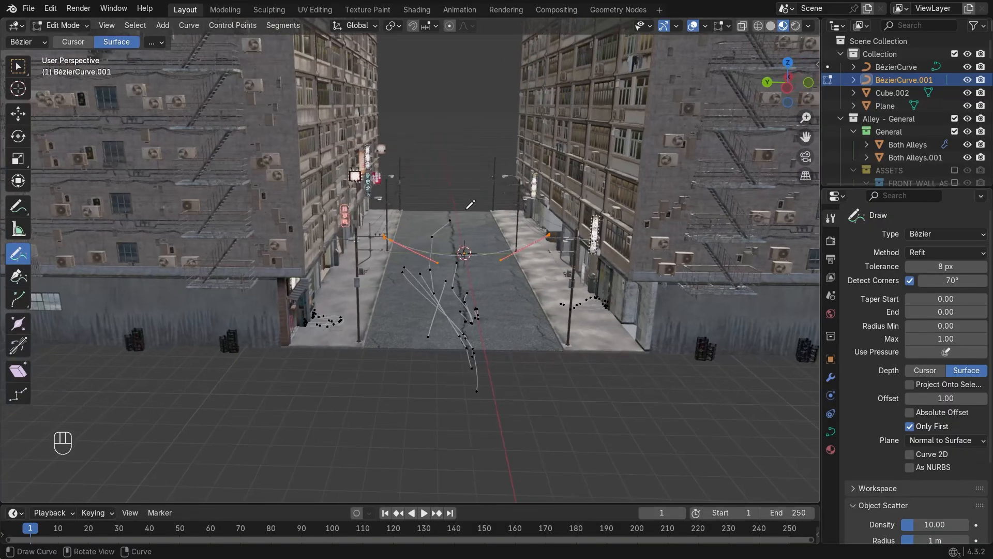
pyautogui.press('Tab')
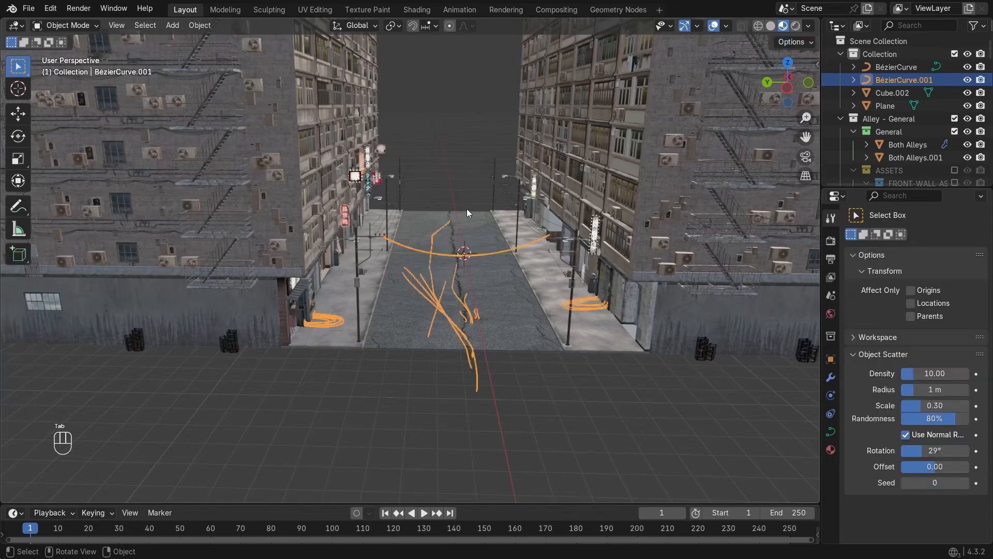
pyautogui.scroll(5, 461, 248)
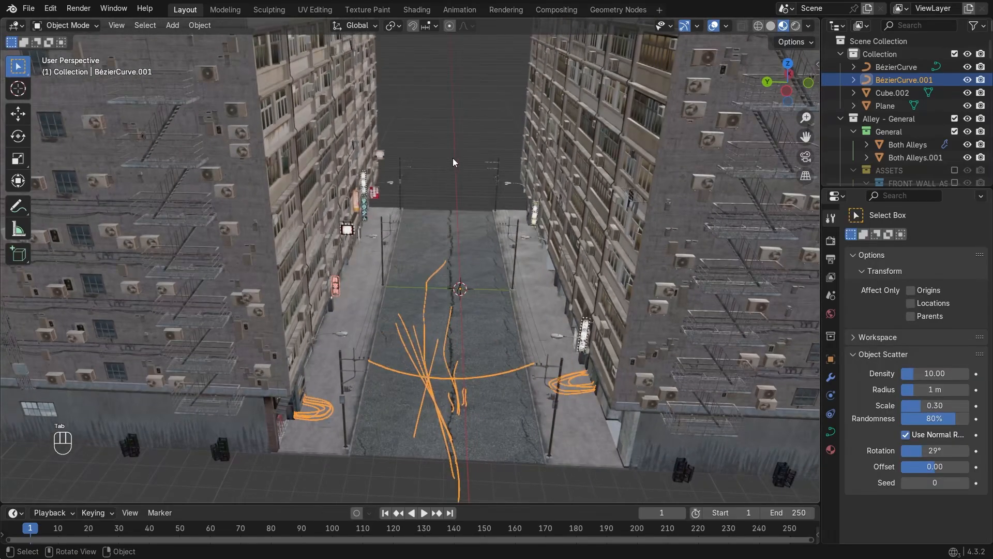
pyautogui.click(452, 158)
pyautogui.scroll(3, 441, 185)
pyautogui.scroll(-5, 440, 177)
pyautogui.scroll(2, 428, 181)
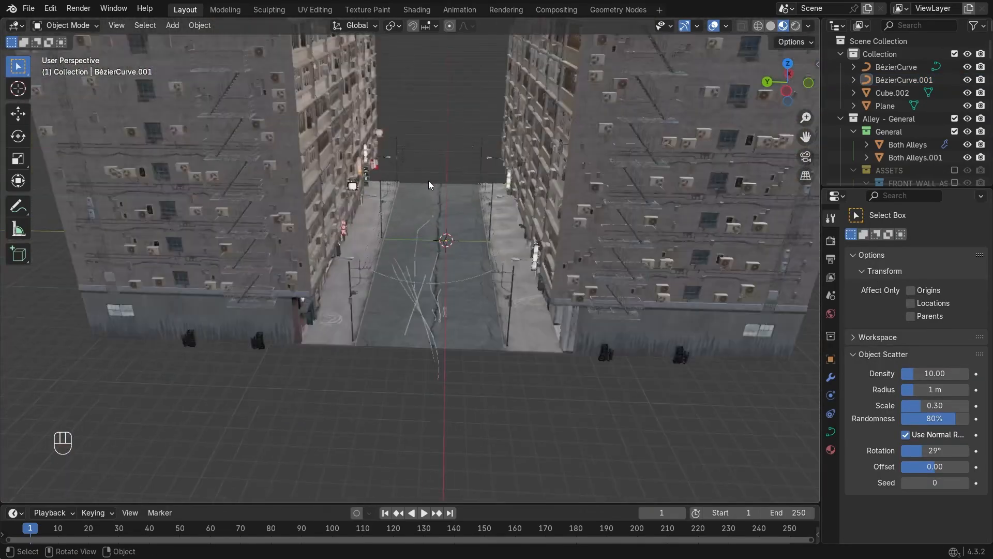
# Add a cube at the centre of the street and isolate it in Local view.
pyautogui.scroll(3, 447, 187)
pyautogui.scroll(3, 538, 144)
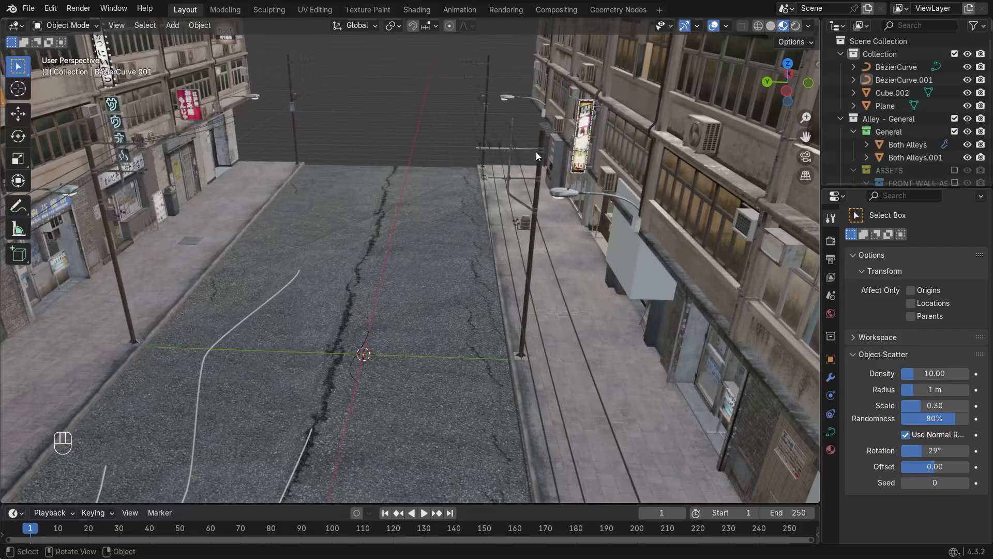
pyautogui.keyDown('shift'); pyautogui.moveTo(293, 181); pyautogui.dragTo(409, 244, button='middle'); pyautogui.keyUp('shift')
pyautogui.hotkey('shift', 'a')
pyautogui.moveTo(404, 243)
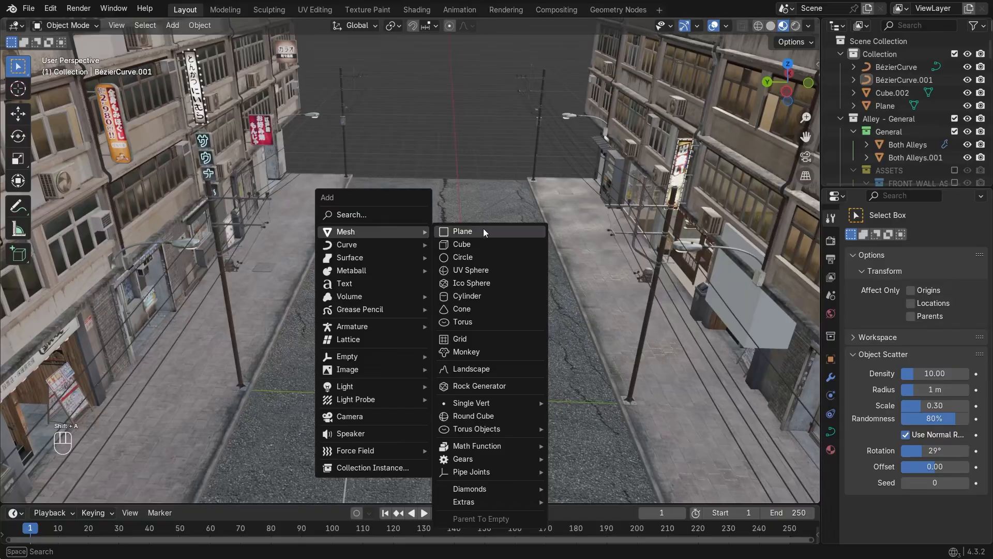
pyautogui.click(473, 244)
pyautogui.moveTo(448, 323)
pyautogui.keyDown('shift'); pyautogui.mouseDown(button='middle')
pyautogui.moveTo(479, 334)
pyautogui.moveTo(461, 323)
pyautogui.mouseUp(button='middle'); pyautogui.keyUp('shift')
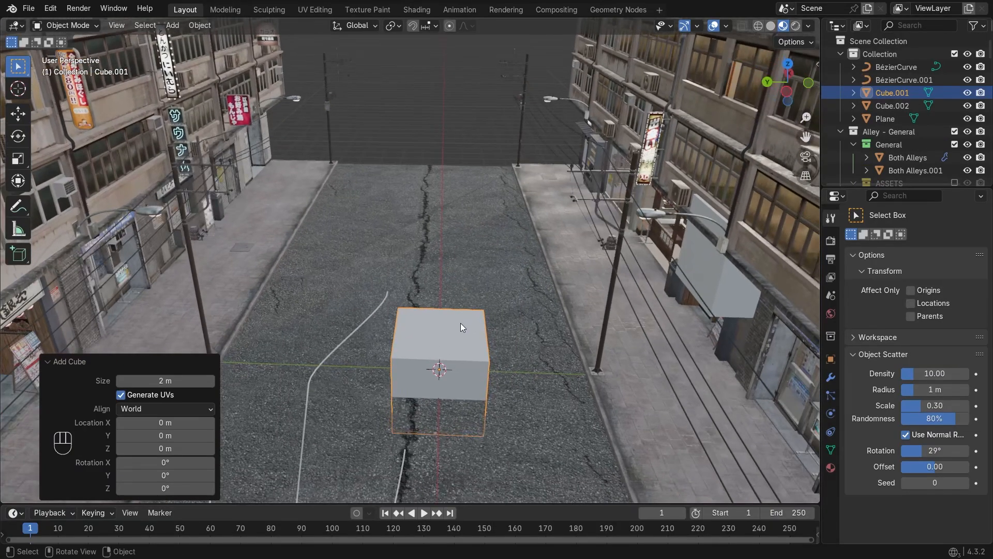
pyautogui.press('KP_Divide')
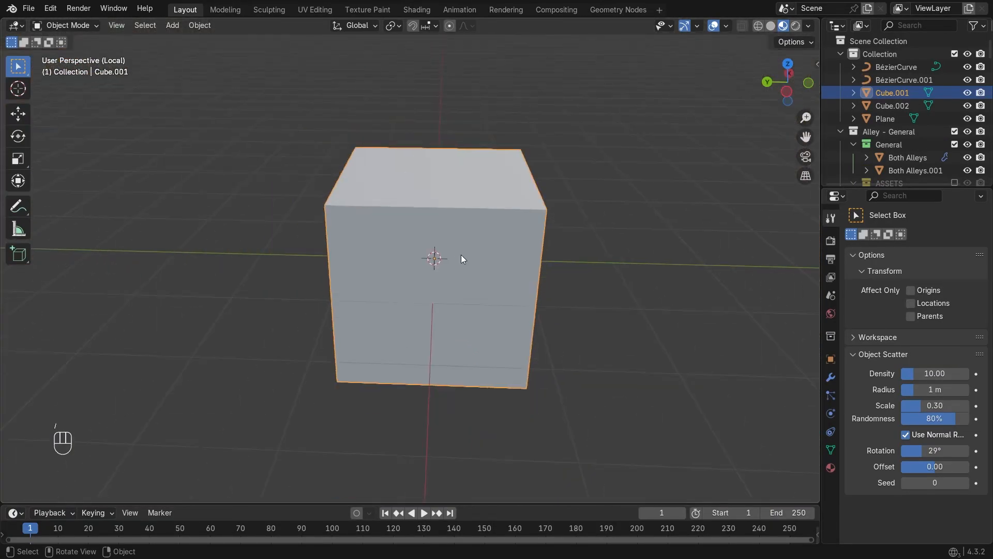
pyautogui.moveTo(461, 254); pyautogui.dragTo(542, 249, button='middle')
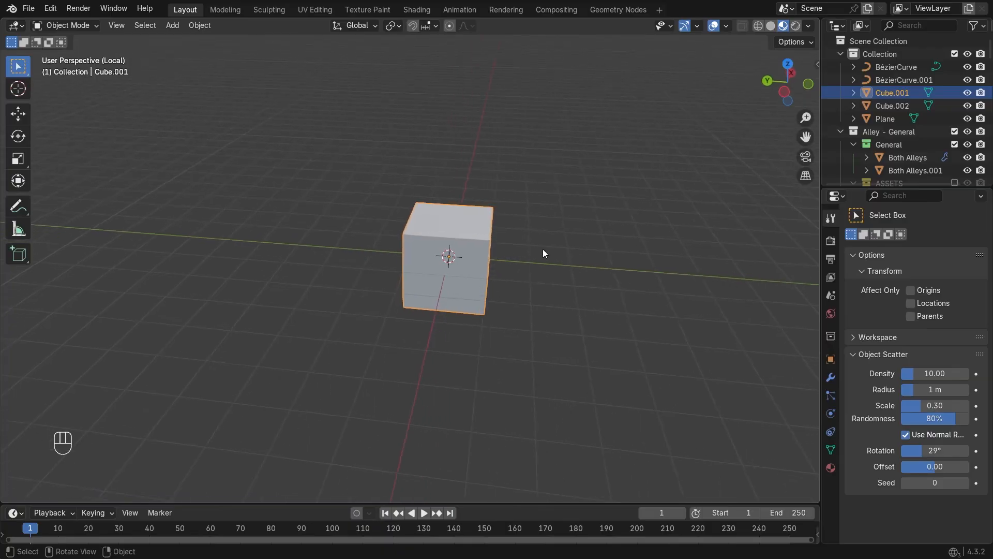
# Duplicate the cube and place the copy several metres away in the horizontal plane, keeping its height.
pyautogui.hotkey('shift', 'd')
pyautogui.hotkey('shift', 'z')
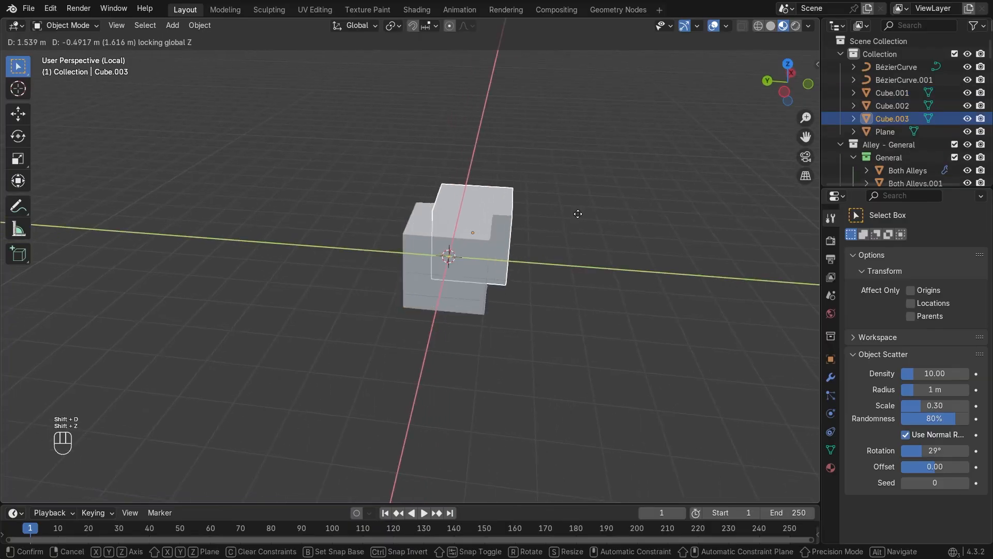
pyautogui.click(705, 160)
pyautogui.moveTo(648, 174); pyautogui.dragTo(470, 273, button='middle')
# Raise both cubes together about 3.88 m along the global Z axis.
pyautogui.keyDown('shift'); pyautogui.click(288, 255); pyautogui.keyUp('shift')
pyautogui.press('g')
pyautogui.press('z')
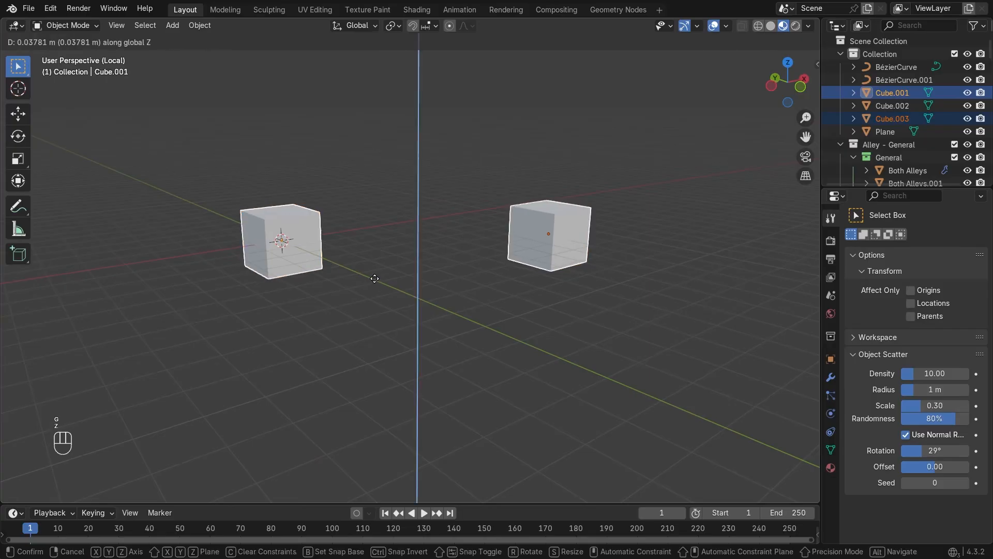
pyautogui.click(386, 169)
pyautogui.moveTo(385, 170); pyautogui.dragTo(418, 272, button='middle')
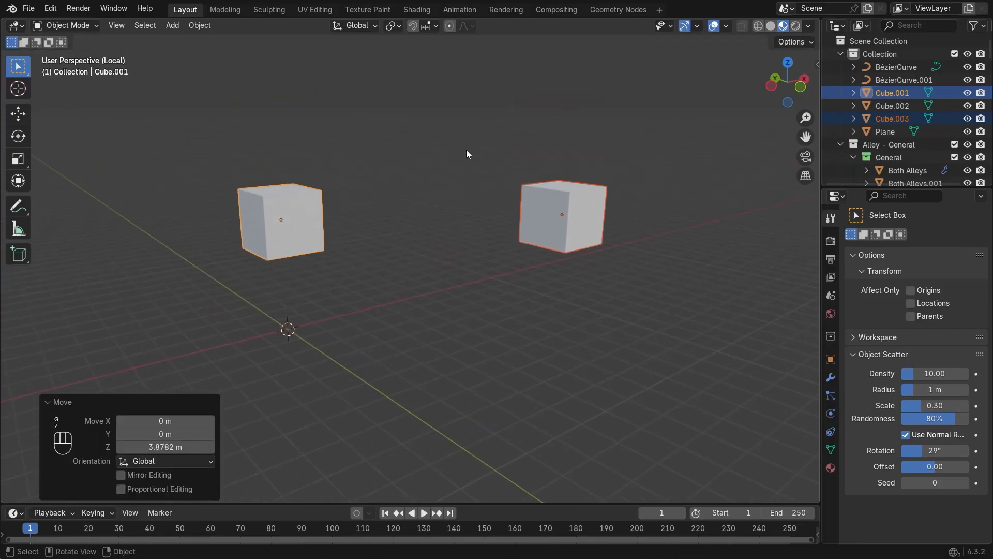
# Select both cubes and add a Catenary curve from the Knots curves between them.
pyautogui.click(537, 158)
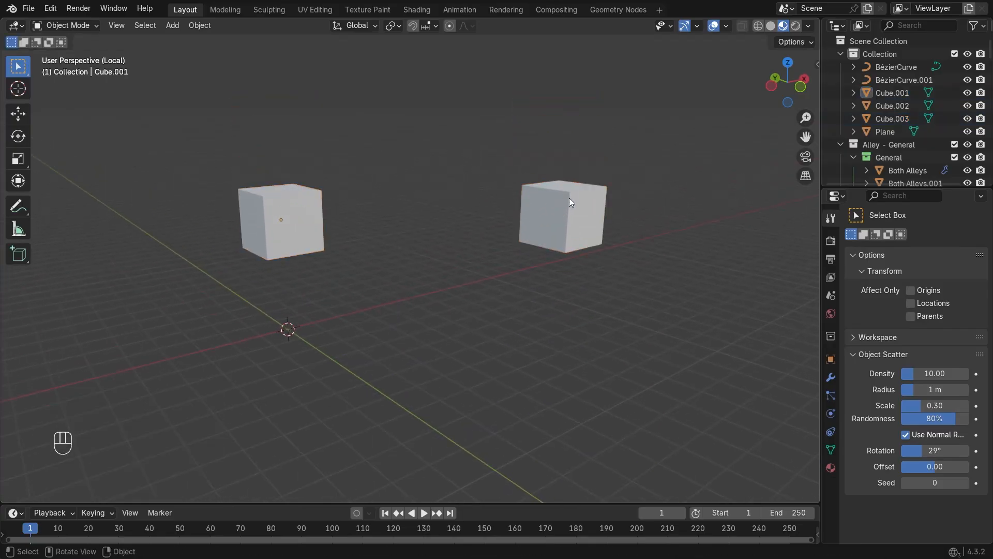
pyautogui.click(533, 199)
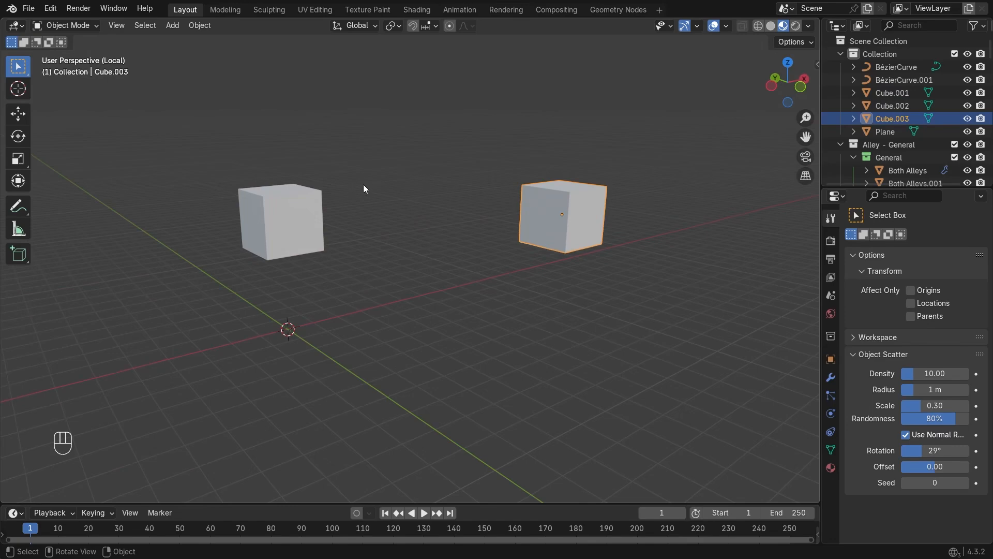
pyautogui.keyDown('shift'); pyautogui.click(272, 244); pyautogui.keyUp('shift')
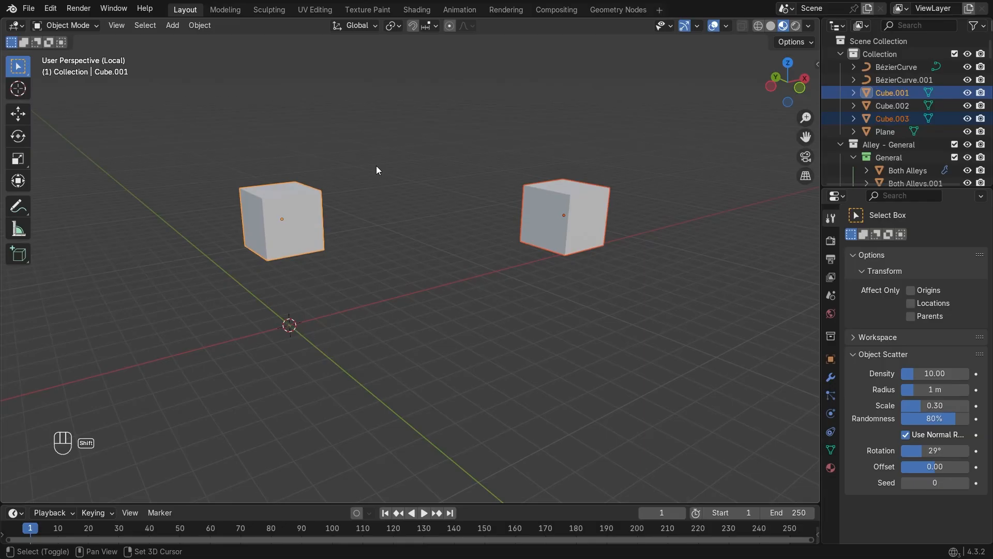
pyautogui.hotkey('shift', 'a')
pyautogui.moveTo(314, 179)
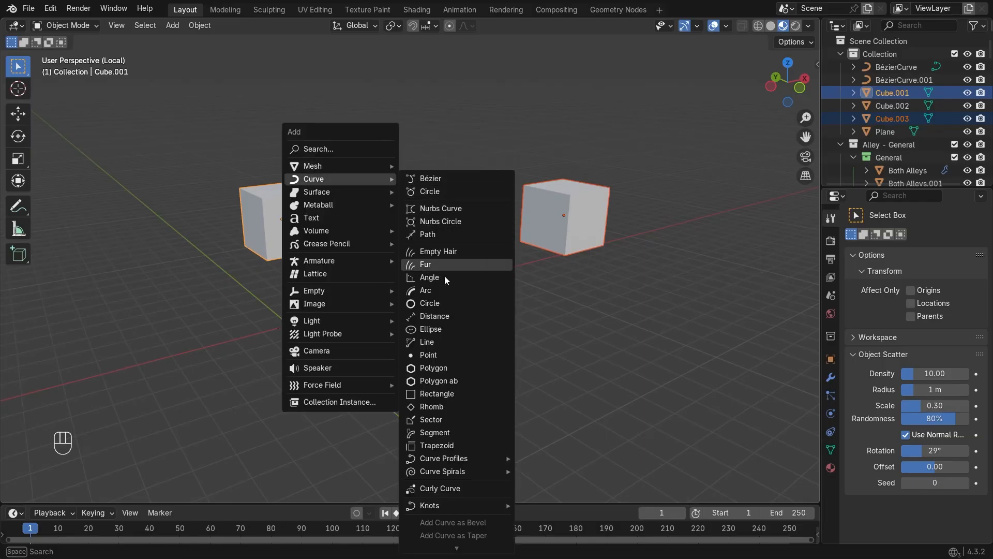
pyautogui.moveTo(432, 503)
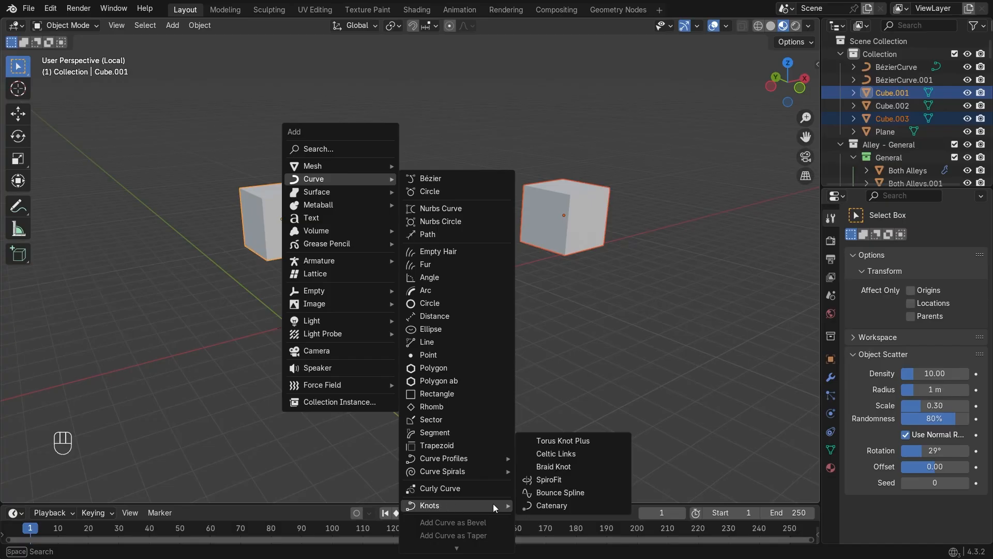
pyautogui.click(581, 505)
pyautogui.moveTo(454, 258); pyautogui.dragTo(497, 219, button='middle')
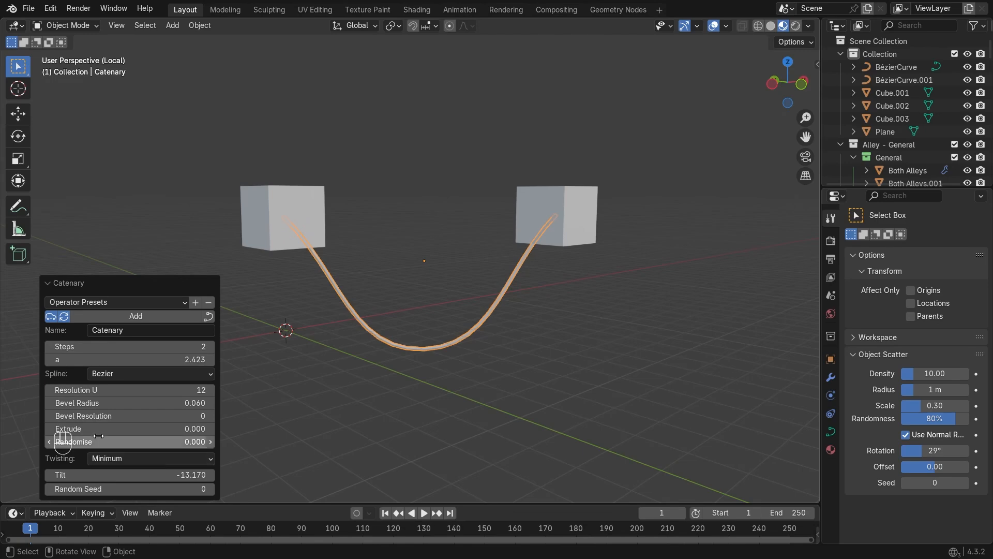
# Set the catenary's Steps to 25, its a value to 5.363 and its Bevel Radius to 0.078.
pyautogui.moveTo(152, 402); pyautogui.dragTo(196, 403)
pyautogui.moveTo(156, 346); pyautogui.dragTo(199, 346)
pyautogui.moveTo(118, 360); pyautogui.dragTo(151, 359)
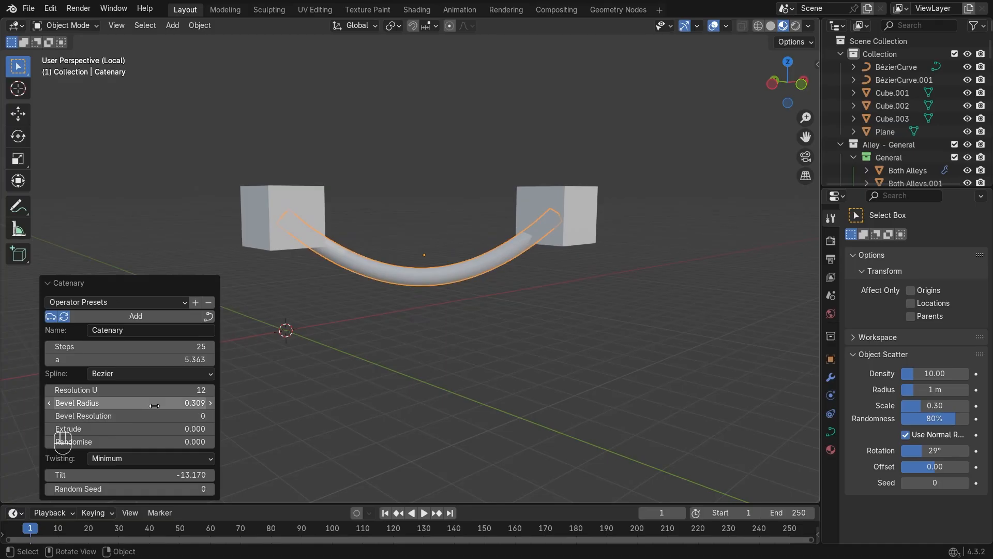
pyautogui.keyDown('shift'); pyautogui.moveTo(161, 405); pyautogui.dragTo(133, 405); pyautogui.keyUp('shift')
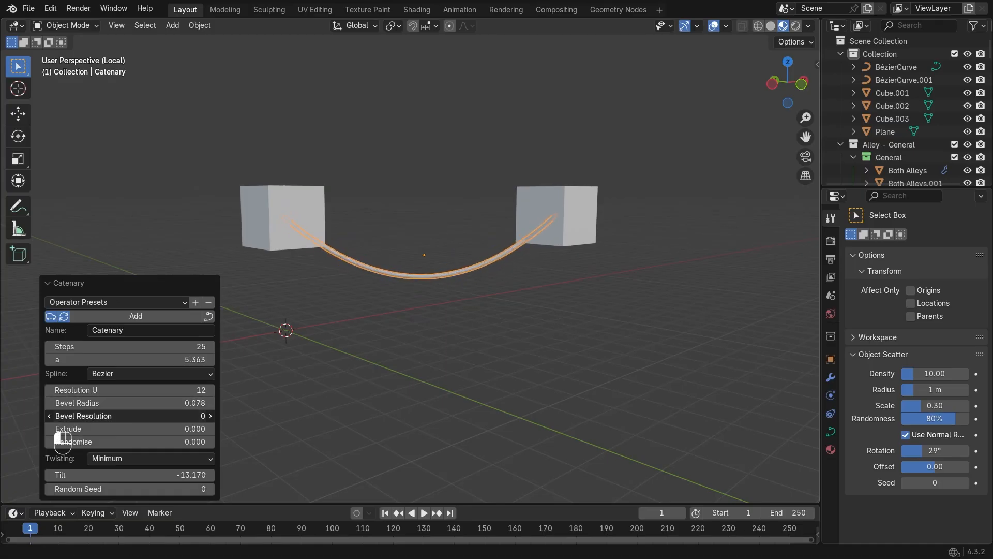
# Show the catenary in wireframe, then set its Bevel Resolution to 7 and its Steps to 2.
pyautogui.scroll(6, 471, 244)
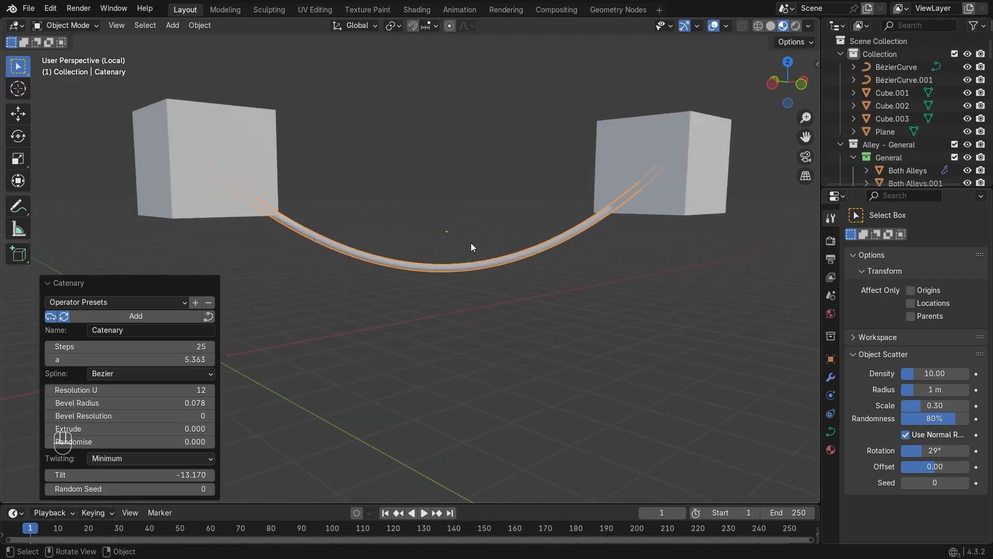
pyautogui.moveTo(534, 248); pyautogui.dragTo(422, 284, button='middle')
pyautogui.hotkey('shift', 'z')
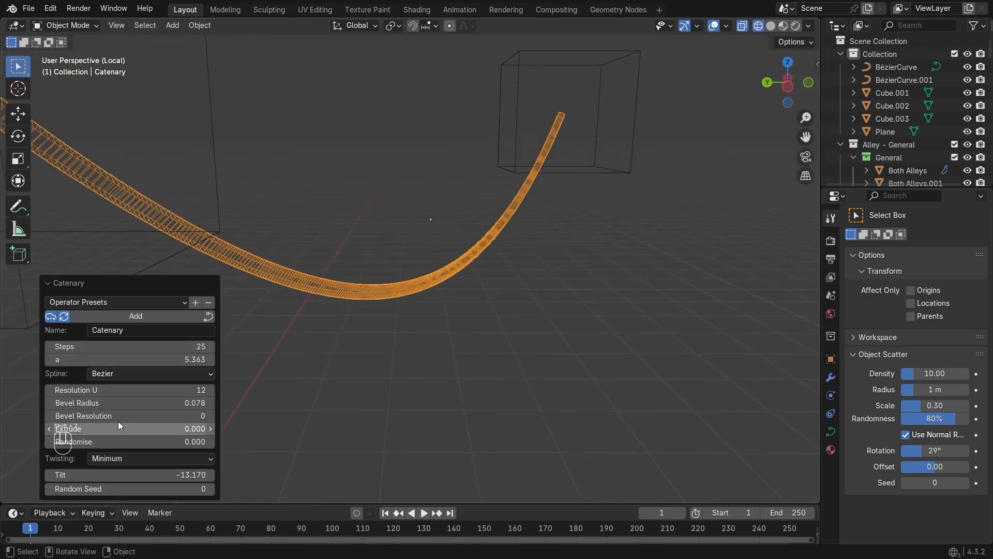
pyautogui.moveTo(121, 418); pyautogui.dragTo(158, 418)
pyautogui.click(78, 345)
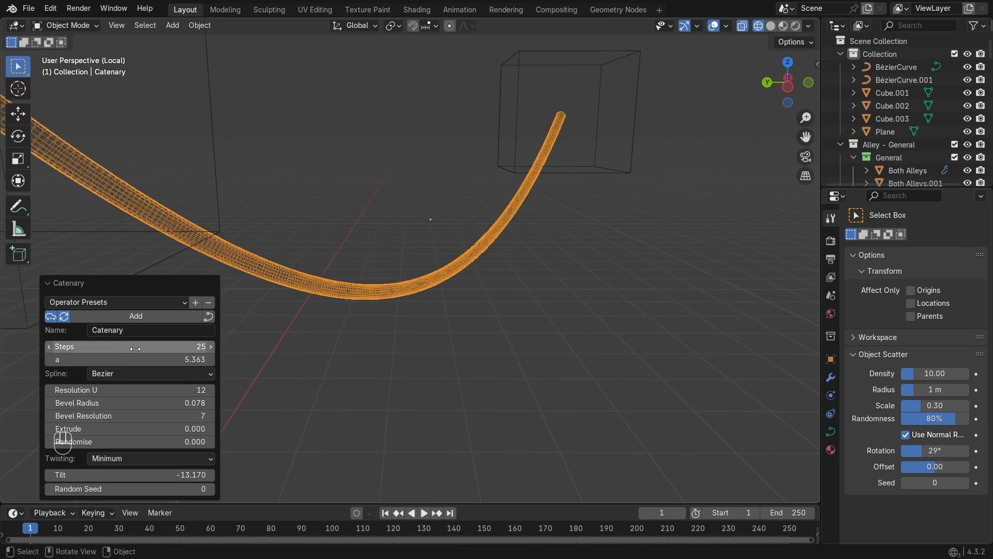
pyautogui.write('2')
pyautogui.press('Return')
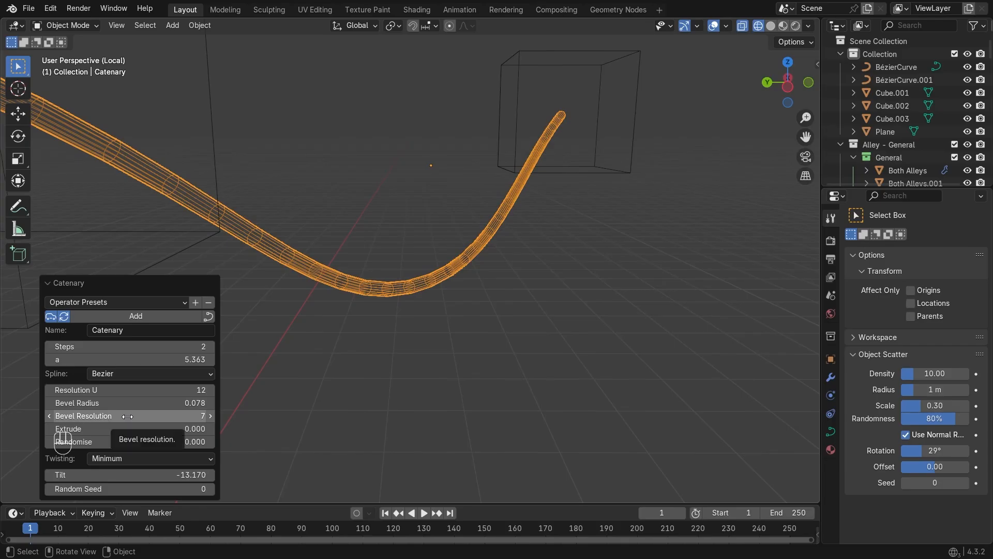
# Reduce the catenary's Bevel Resolution to 0, then raise it to 3.
pyautogui.moveTo(127, 416); pyautogui.dragTo(93, 416)
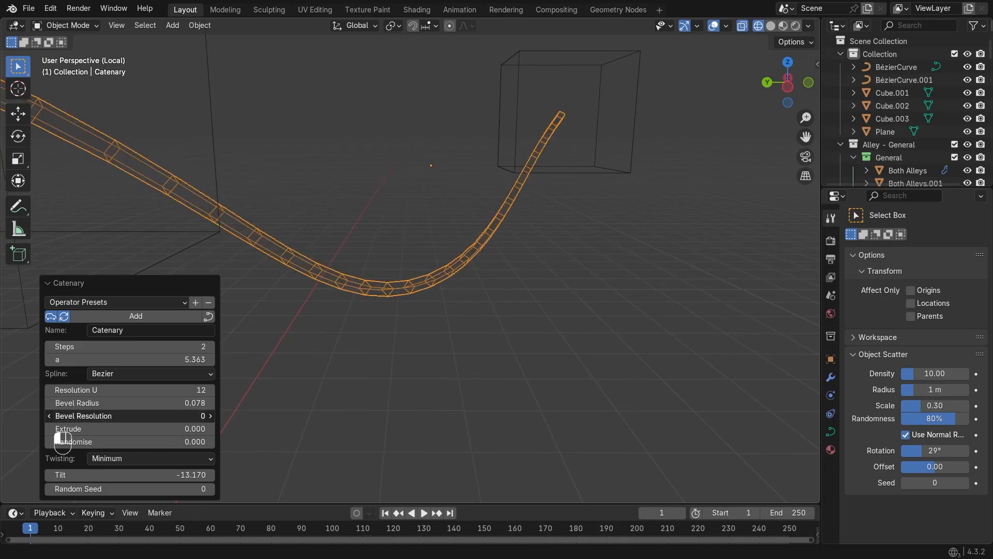
pyautogui.moveTo(379, 269); pyautogui.dragTo(405, 282, button='middle')
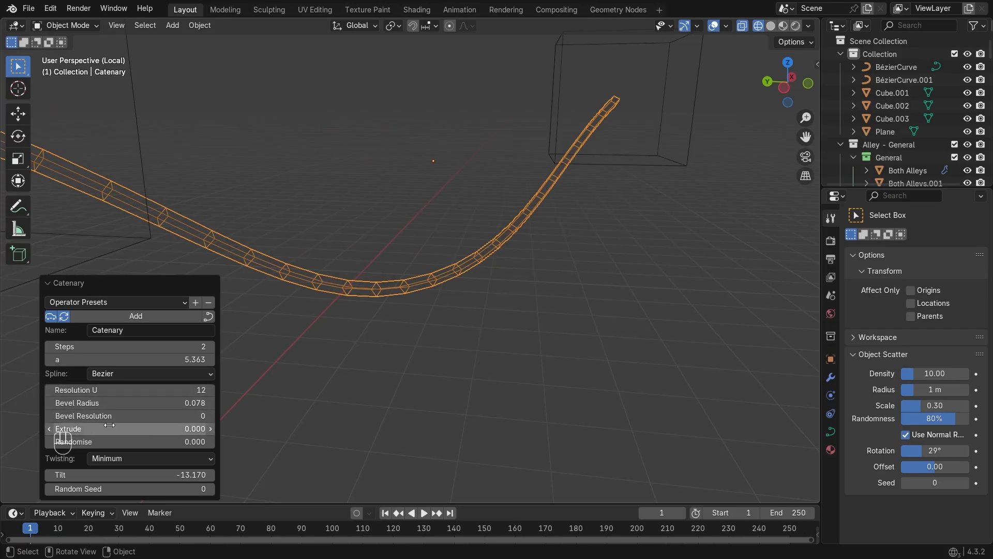
pyautogui.click(208, 414)
pyautogui.click(208, 415)
pyautogui.click(208, 414)
pyautogui.moveTo(356, 323); pyautogui.dragTo(366, 315, button='middle')
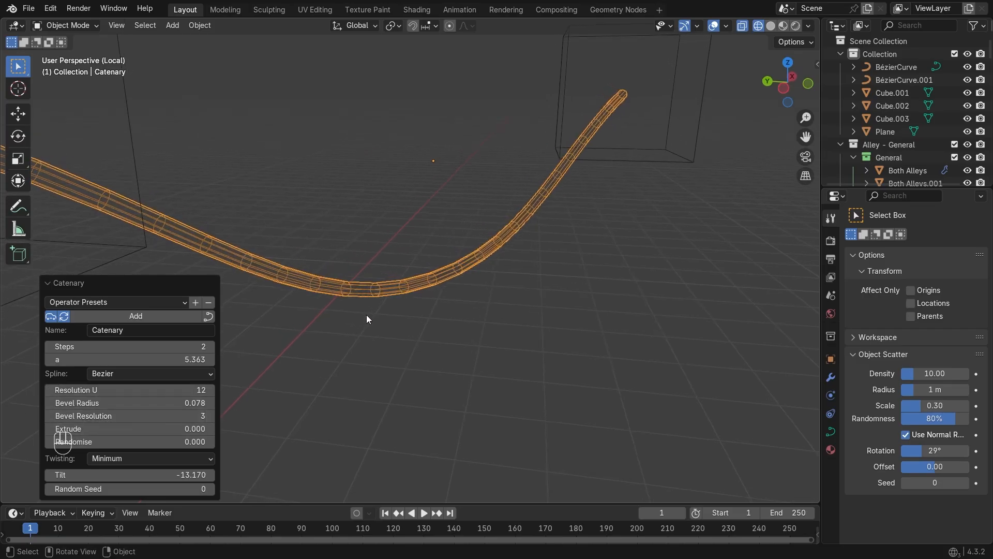
pyautogui.scroll(-1, 314, 339)
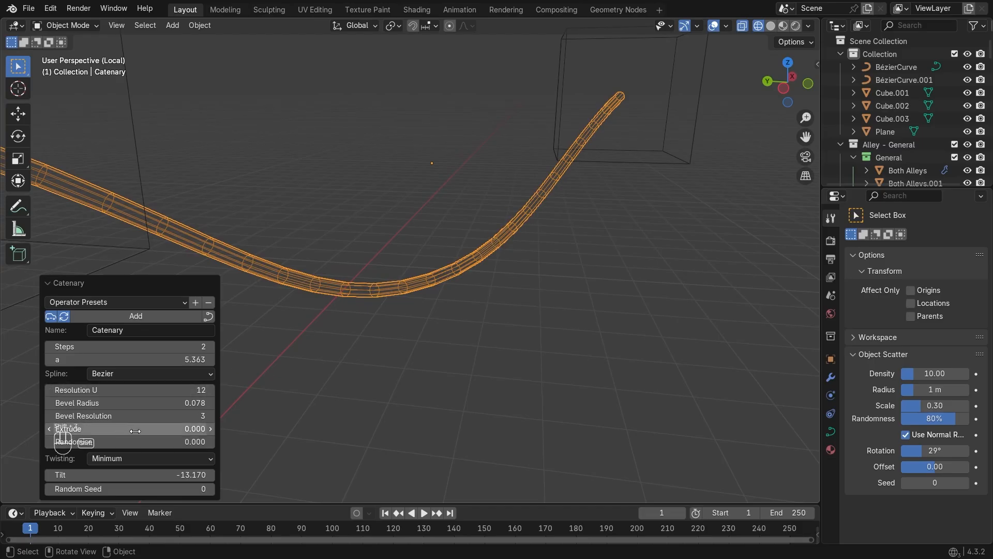
# Switch from wireframe back to shaded display and set the catenary's Extrude to 0.480.
pyautogui.hotkey('shift', 'z')
pyautogui.moveTo(135, 429)
pyautogui.mouseDown()
pyautogui.moveTo(184, 429)
pyautogui.moveTo(162, 429)
pyautogui.mouseUp()
pyautogui.scroll(-5, 459, 275)
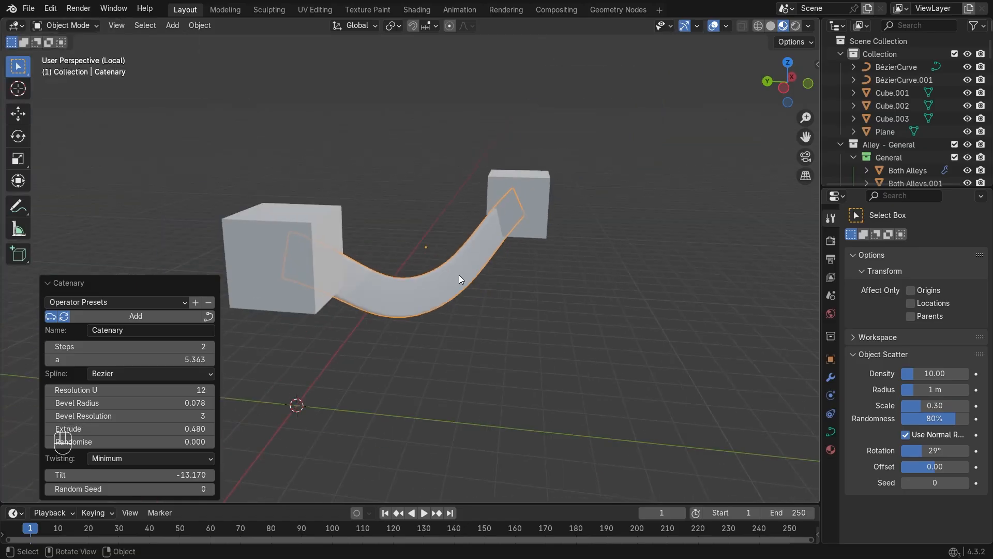
pyautogui.scroll(-2, 458, 275)
pyautogui.moveTo(450, 277); pyautogui.dragTo(446, 253, button='middle')
pyautogui.scroll(4, 446, 253)
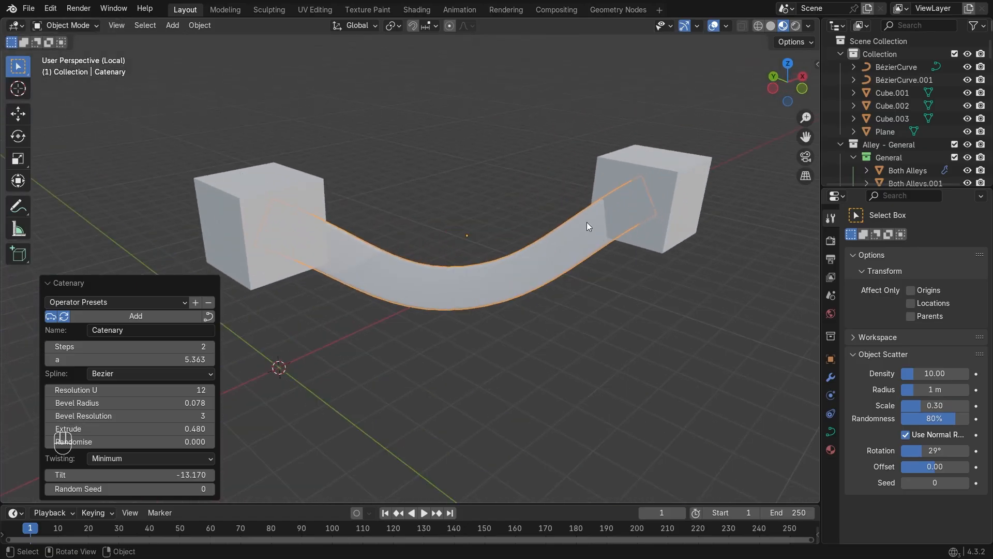
# Select both cubes and the catenary, clear the selection, and leave Local view to show the whole street.
pyautogui.click(635, 191)
pyautogui.keyDown('shift'); pyautogui.click(257, 222); pyautogui.keyUp('shift')
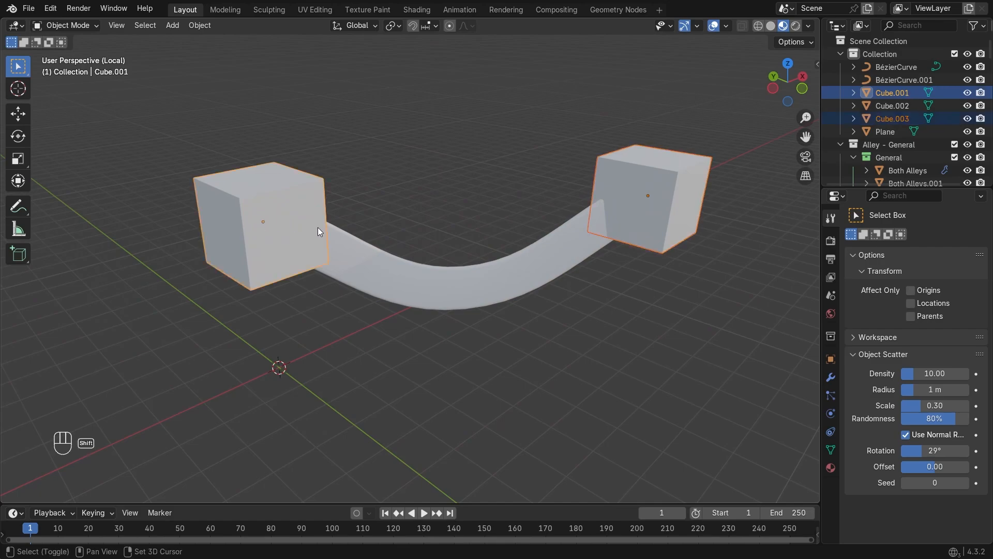
pyautogui.keyDown('shift'); pyautogui.click(398, 257); pyautogui.keyUp('shift')
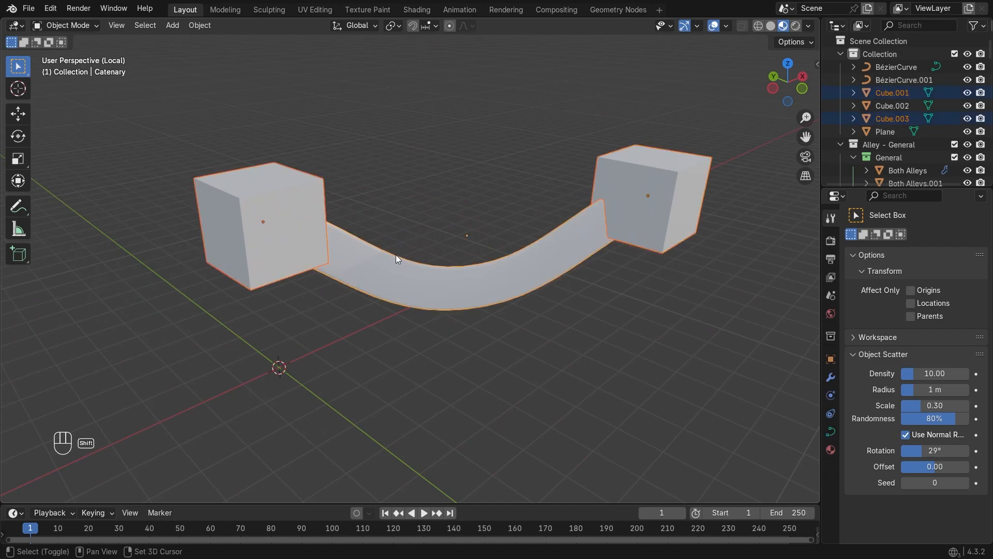
pyautogui.click(412, 196)
pyautogui.press('/')
pyautogui.scroll(-8, 412, 196)
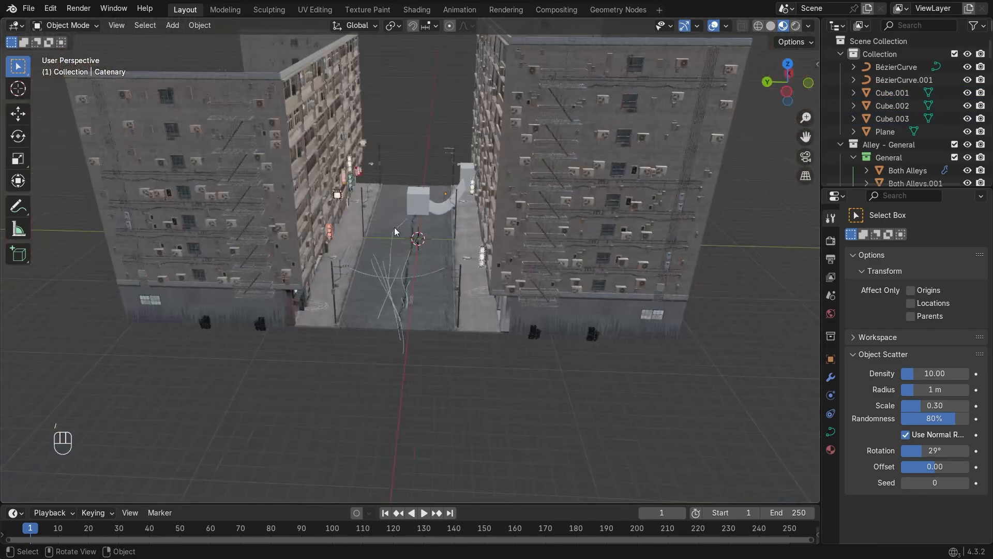
# Select the drawn cable curves on the street and enable Fill Caps to close their open ends.
pyautogui.scroll(5, 386, 258)
pyautogui.click(361, 389)
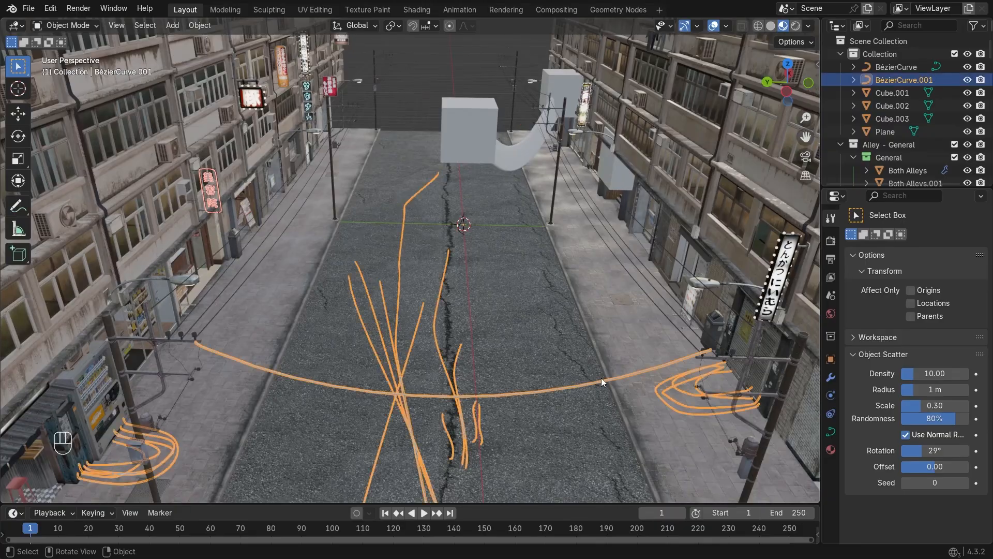
pyautogui.click(831, 432)
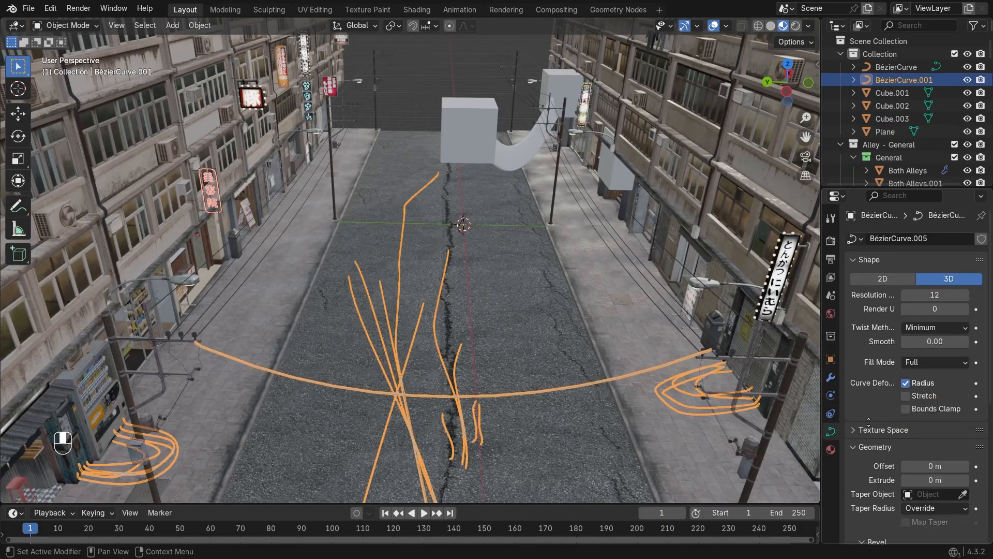
pyautogui.scroll(-10, 868, 244)
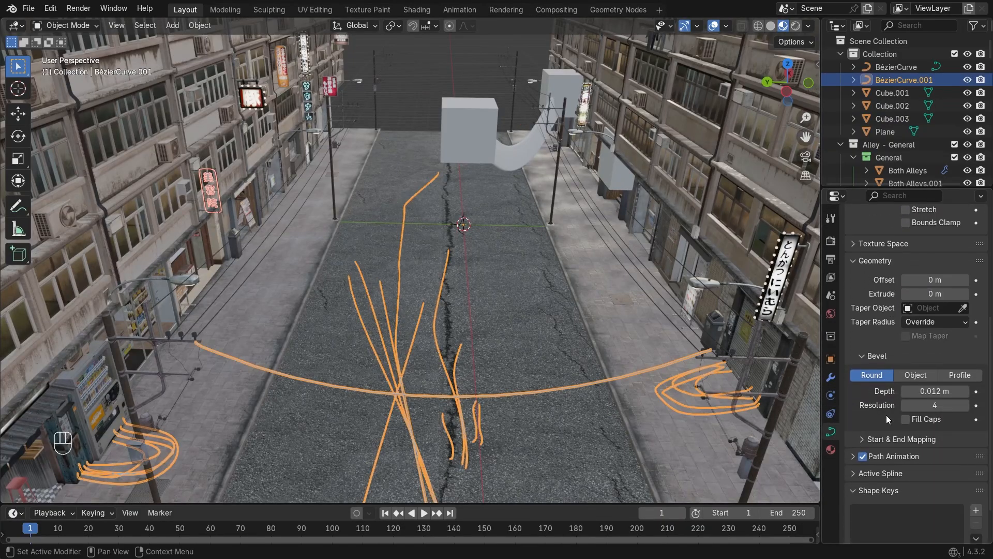
pyautogui.scroll(10, 461, 445)
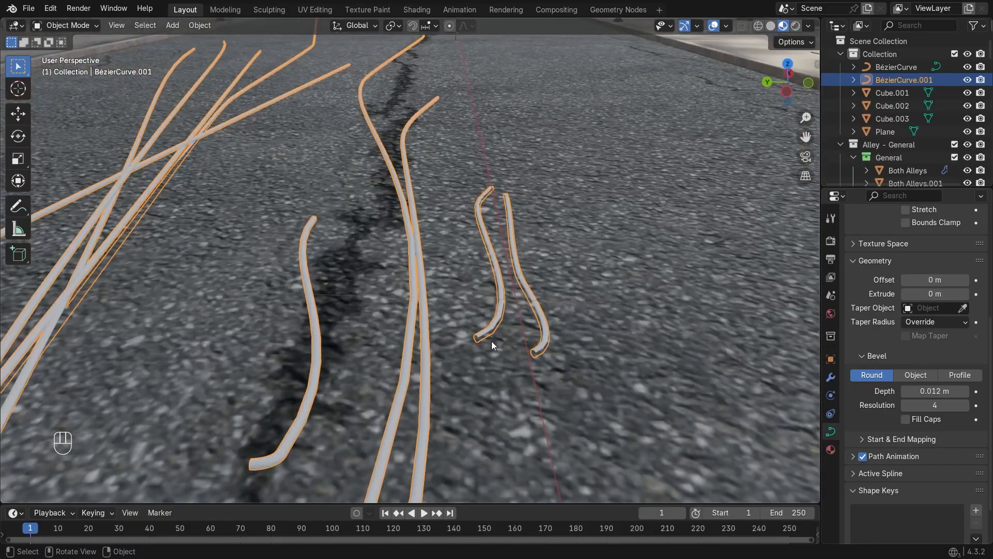
pyautogui.scroll(3, 491, 341)
pyautogui.scroll(1, 499, 317)
pyautogui.moveTo(497, 326); pyautogui.dragTo(507, 315, button='middle')
pyautogui.scroll(-2, 498, 318)
pyautogui.keyDown('shift'); pyautogui.moveTo(716, 334); pyautogui.dragTo(679, 333, button='middle'); pyautogui.keyUp('shift')
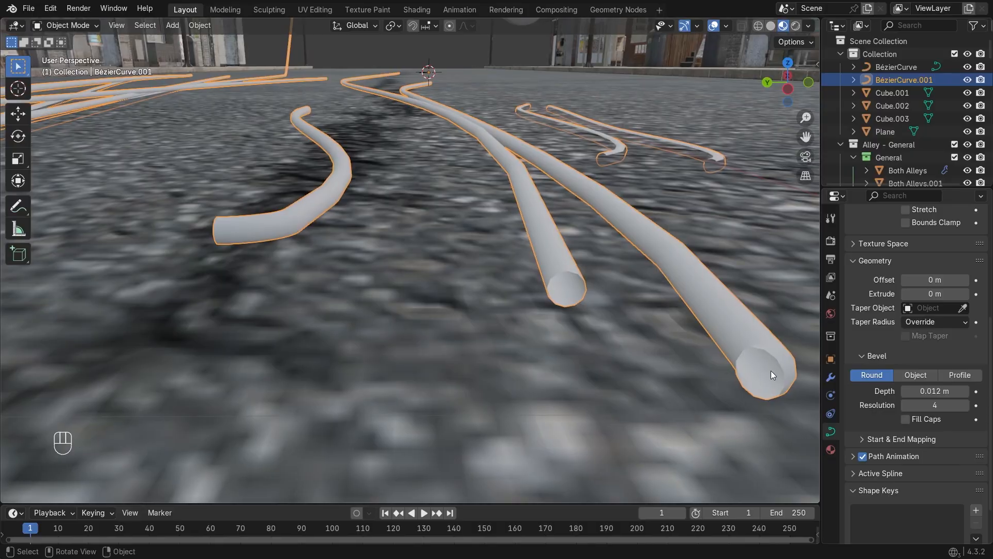
pyautogui.click(925, 422)
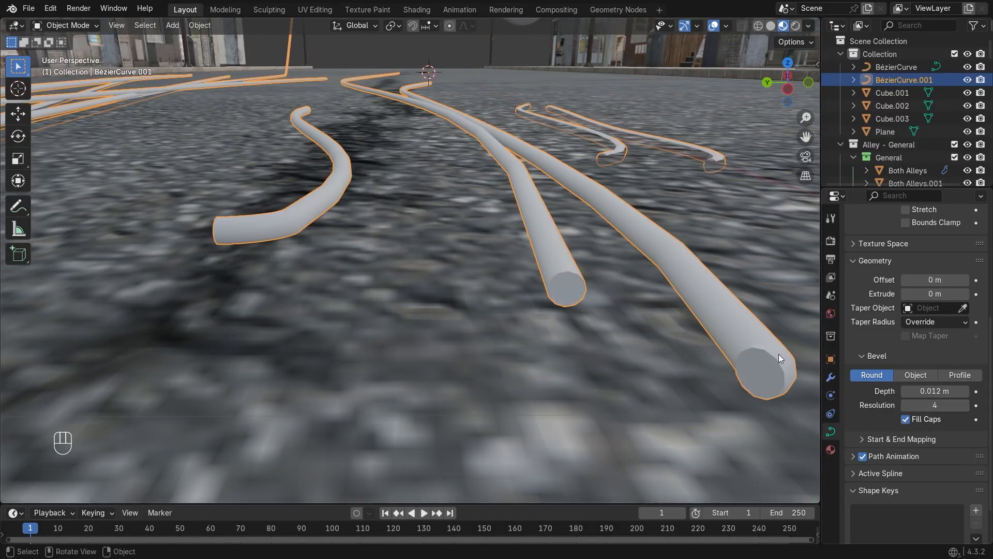
# Select the thick catenary together with the two large cubes it connects and delete them.
pyautogui.scroll(-8, 533, 279)
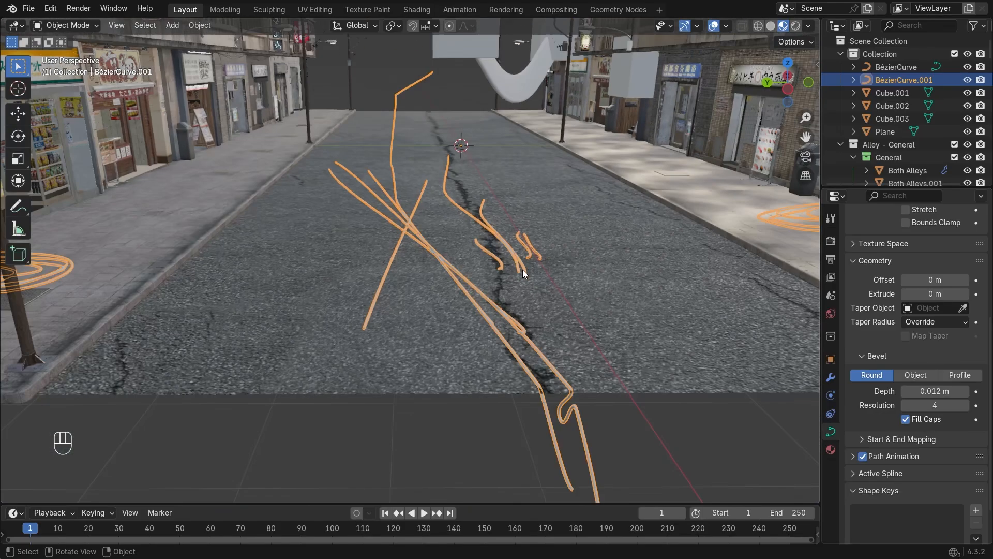
pyautogui.moveTo(523, 269); pyautogui.dragTo(502, 275, button='middle')
pyautogui.scroll(-5, 502, 274)
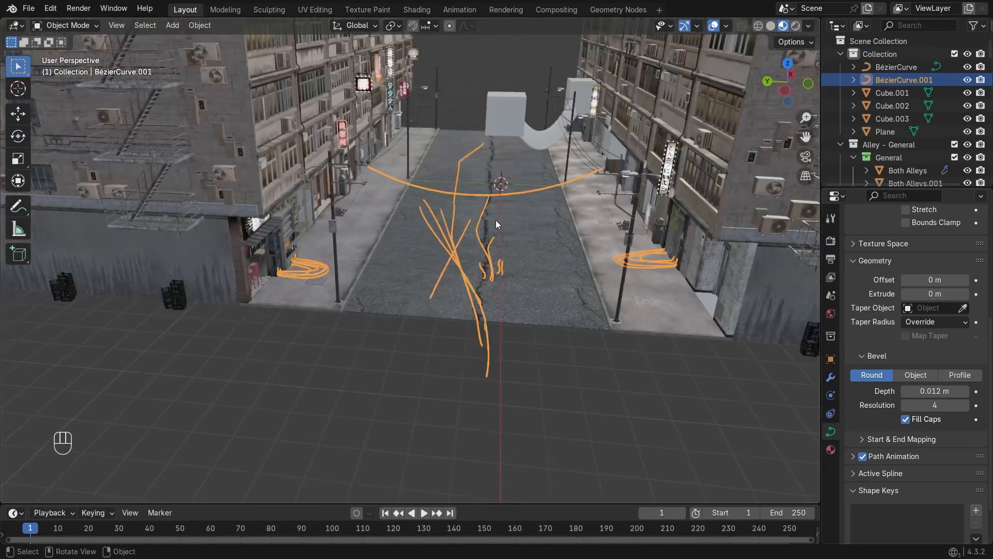
pyautogui.scroll(3, 535, 122)
pyautogui.click(493, 126)
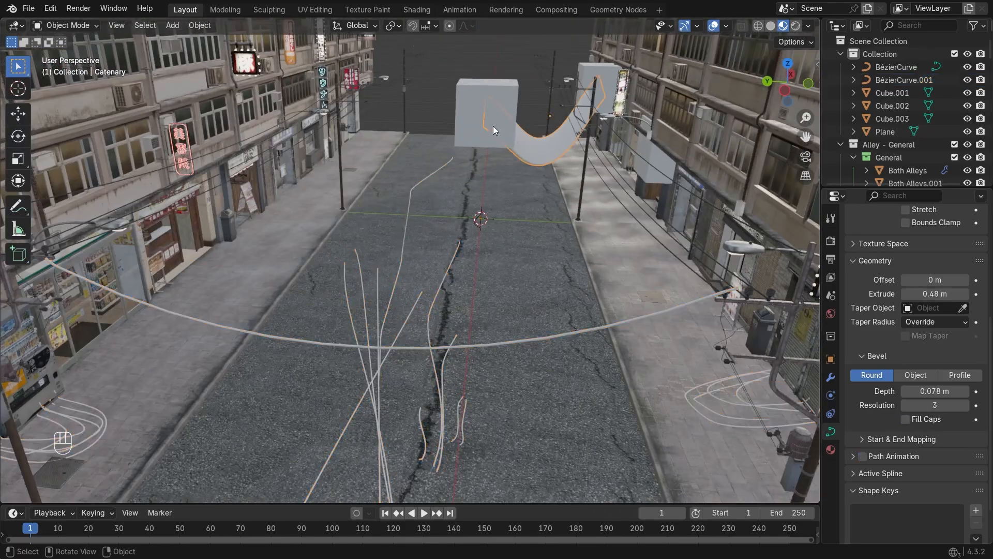
pyautogui.keyDown('shift'); pyautogui.click(600, 79); pyautogui.keyUp('shift')
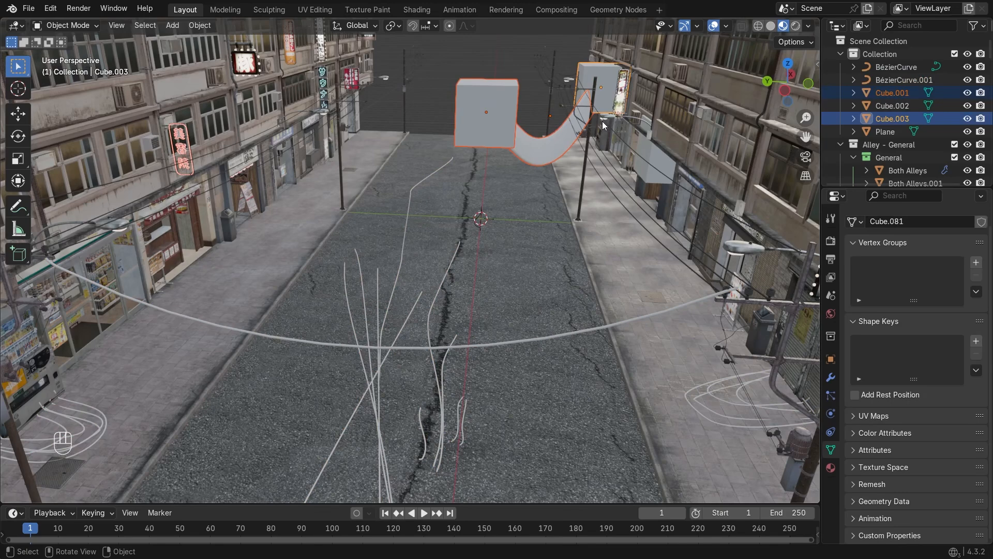
pyautogui.press('Delete')
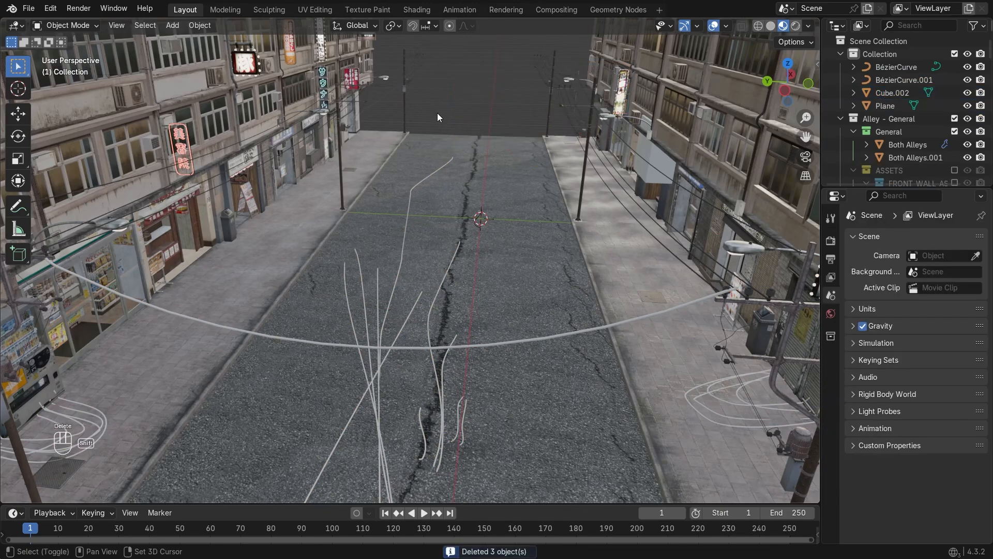
# Add a cube and scale it by 0.086, then by 0.688, to make a tiny cable anchor.
pyautogui.moveTo(437, 113); pyautogui.dragTo(458, 247, button='middle')
pyautogui.hotkey('shift', 'a')
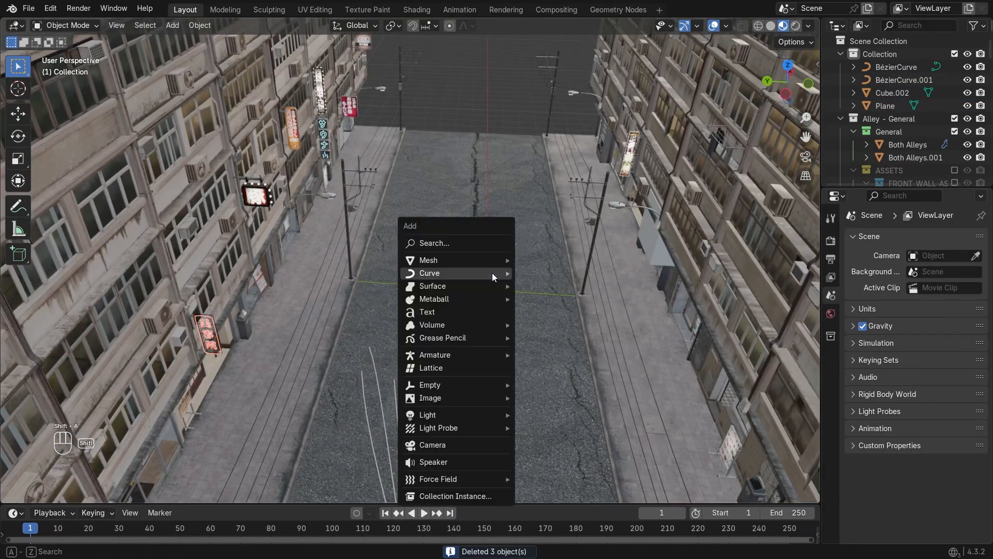
pyautogui.moveTo(425, 258)
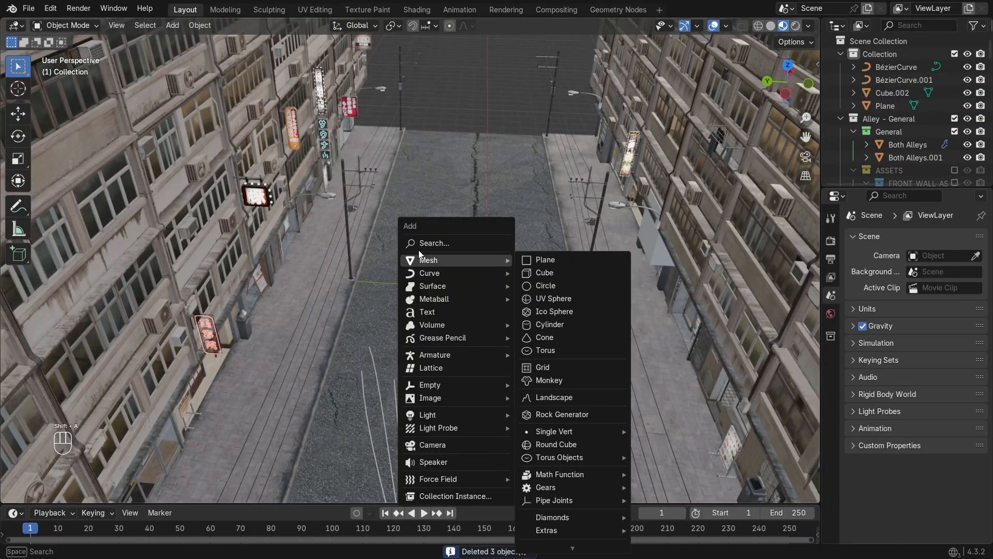
pyautogui.click(598, 270)
pyautogui.moveTo(498, 277); pyautogui.dragTo(459, 363, button='middle')
pyautogui.scroll(2, 492, 314)
pyautogui.press('s')
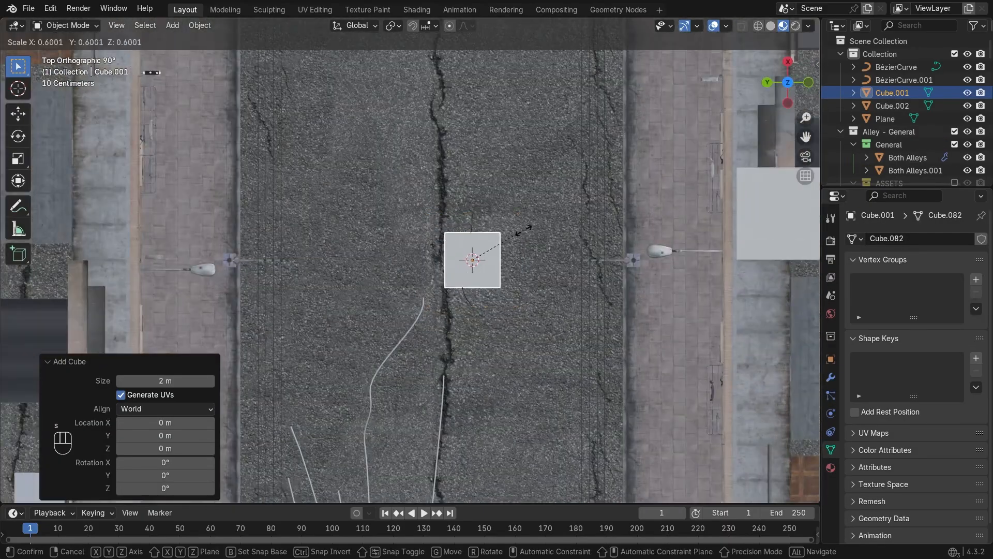
pyautogui.click(480, 265)
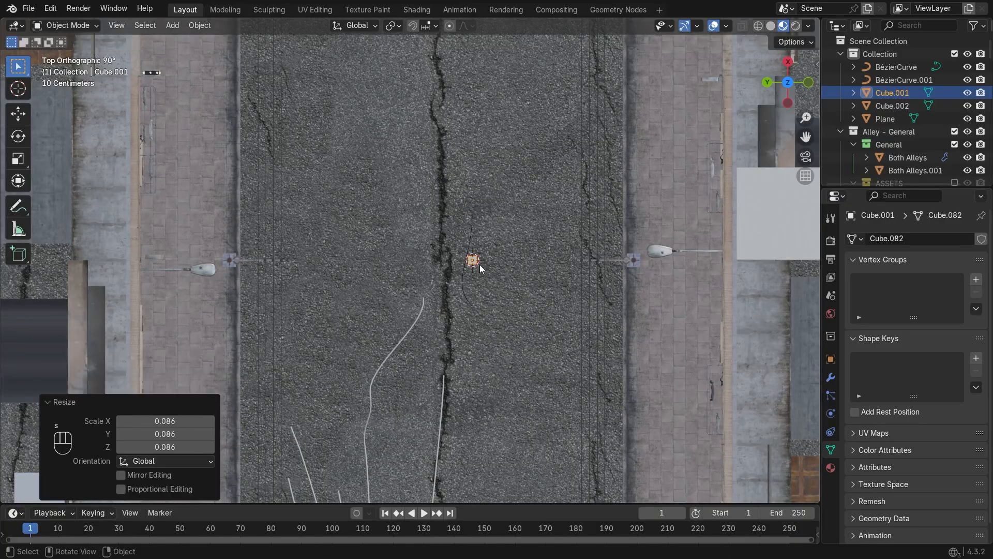
pyautogui.press('s')
pyautogui.click(525, 263)
# Move the tiny cube about 4.19 m in Y and 4.69 m in Z to one pole's crossarm, and duplicate it about 6.56 m across to the opposite pole.
pyautogui.moveTo(524, 263); pyautogui.dragTo(441, 213, button='middle')
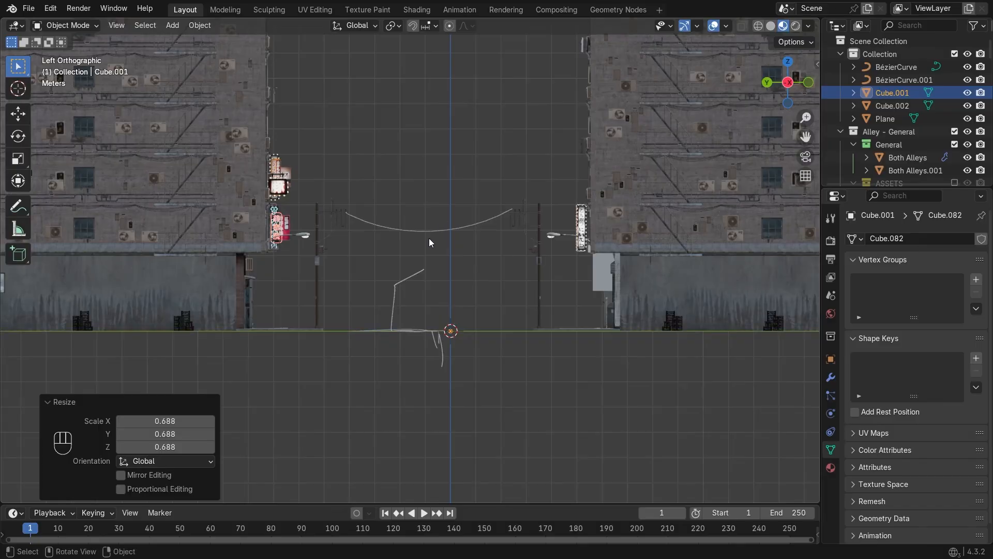
pyautogui.scroll(3, 429, 238)
pyautogui.press('g')
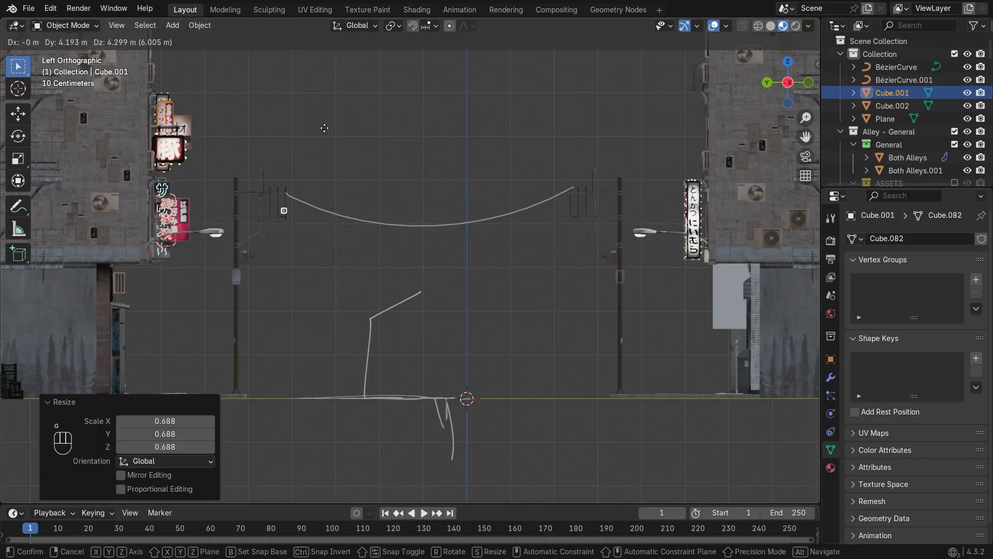
pyautogui.click(325, 114)
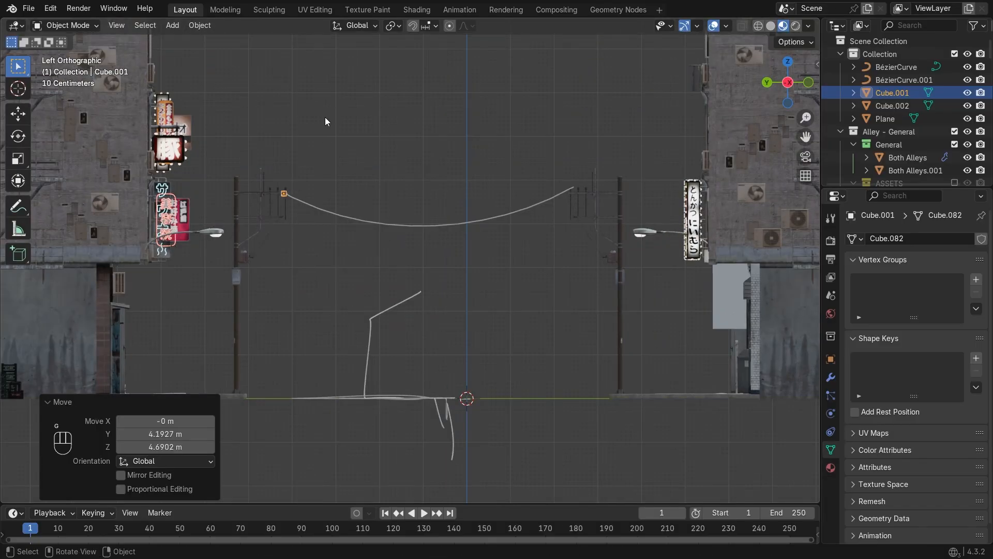
pyautogui.hotkey('shift', 'd')
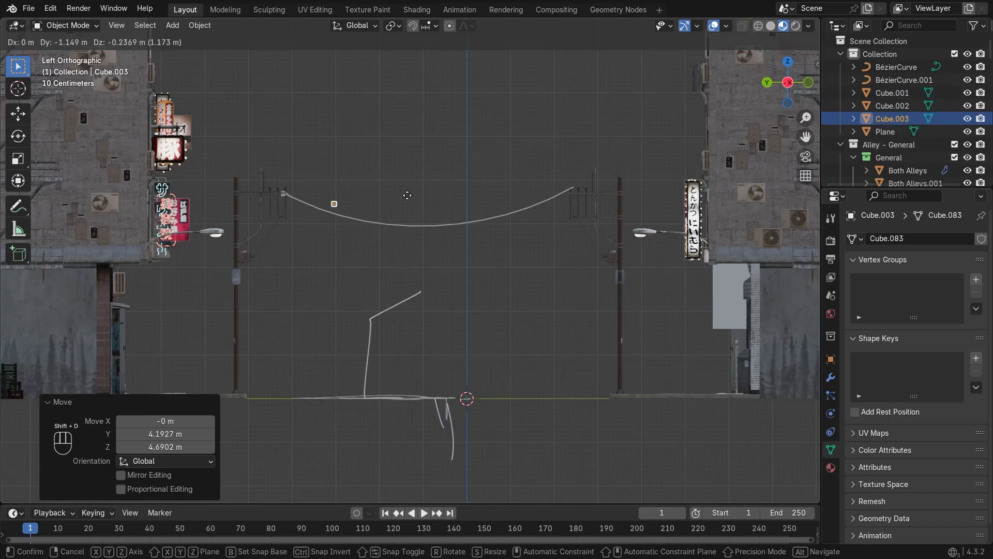
pyautogui.click(619, 179)
# Try selecting both pole cubes together, undoing the street model selection and the last cube selection.
pyautogui.moveTo(430, 191); pyautogui.dragTo(428, 215, button='middle')
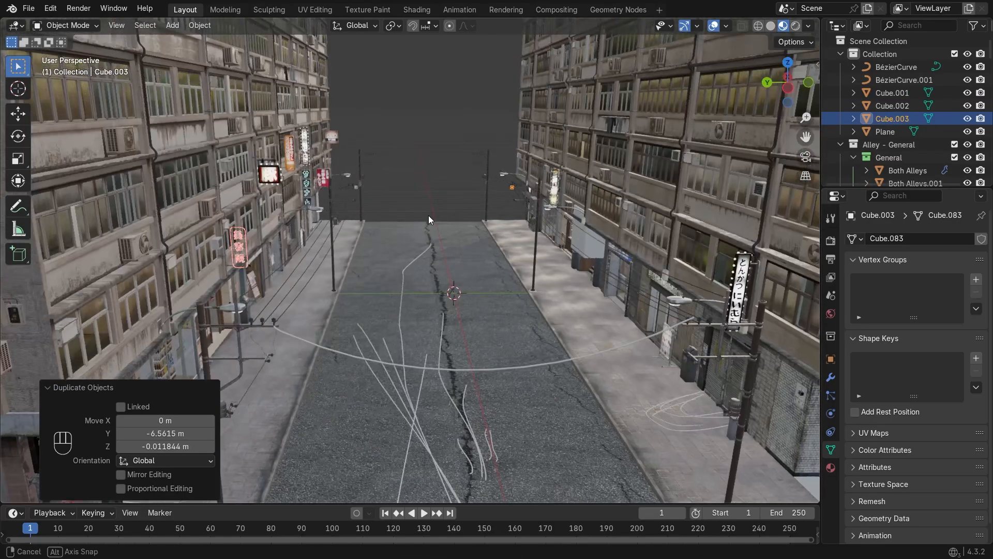
pyautogui.scroll(3, 368, 192)
pyautogui.click(316, 167)
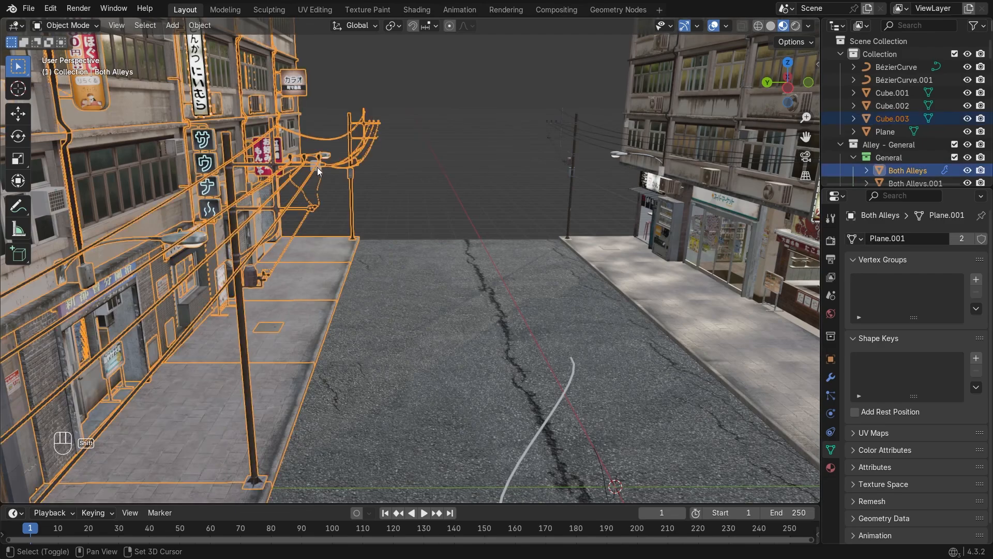
pyautogui.hotkey('ctrl', 'z')
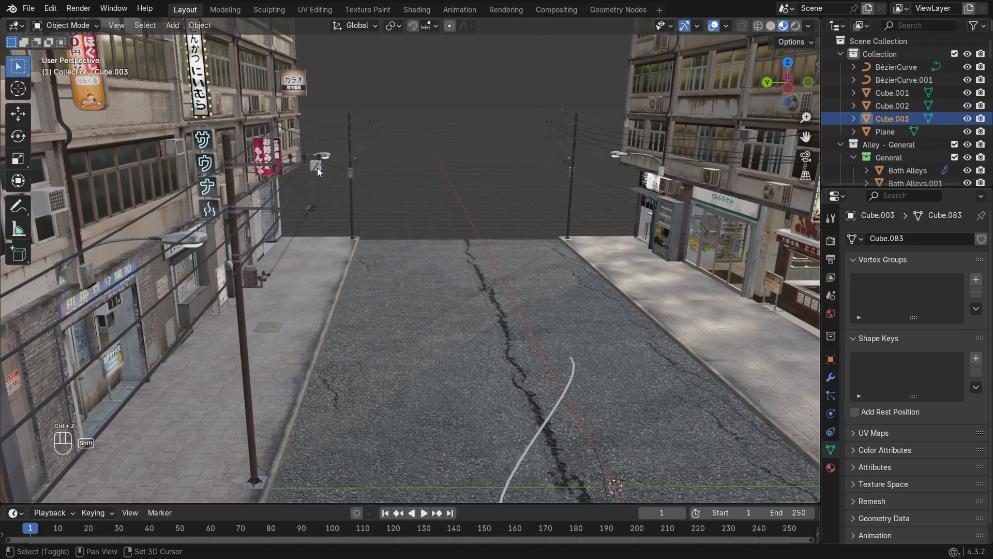
pyautogui.scroll(4, 318, 167)
pyautogui.keyDown('shift'); pyautogui.click(324, 167); pyautogui.keyUp('shift')
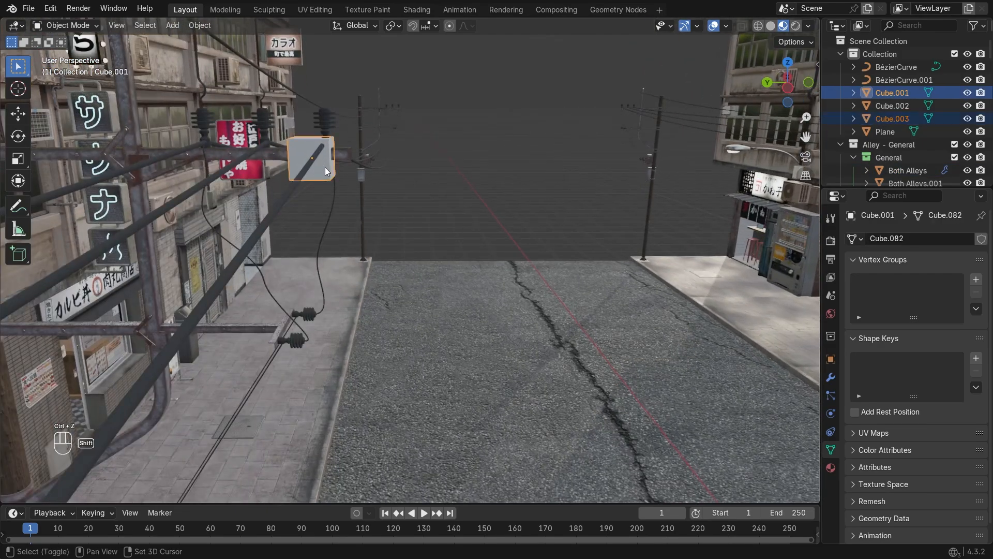
pyautogui.scroll(-7, 325, 166)
pyautogui.moveTo(501, 163); pyautogui.dragTo(499, 185, button='middle')
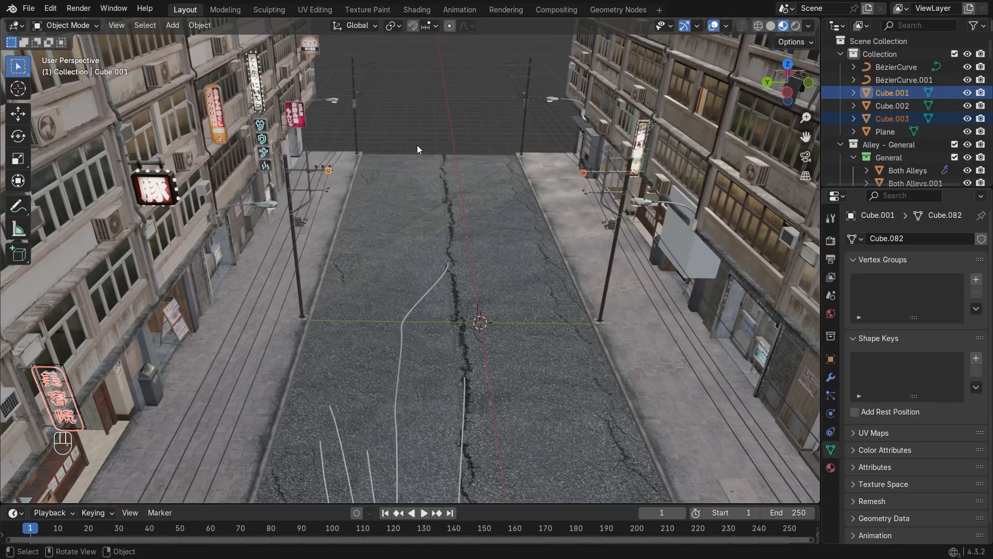
pyautogui.hotkey('ctrl', 'z')
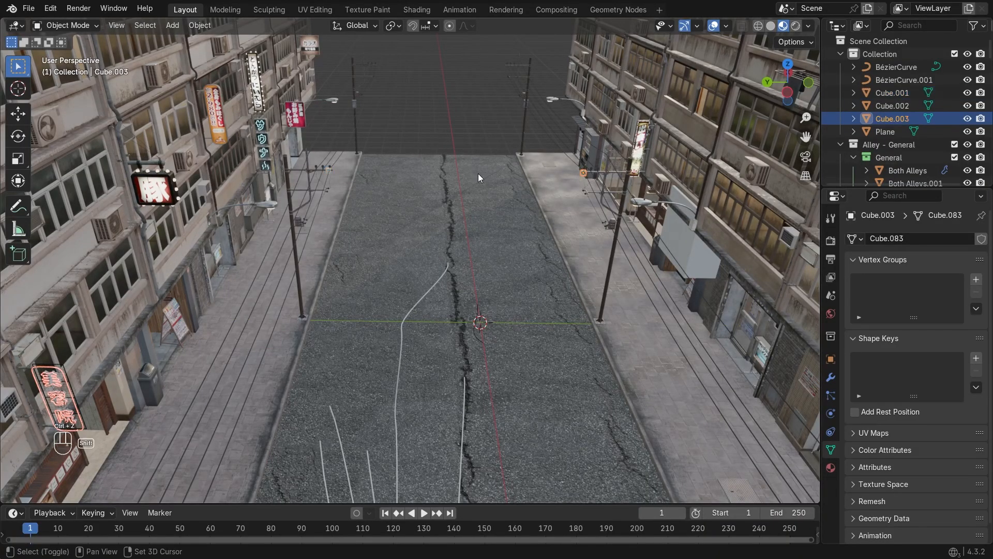
# Try to add a Catenary curve with only the duplicated pole cube selected.
pyautogui.hotkey('shift', 'a')
pyautogui.moveTo(461, 185)
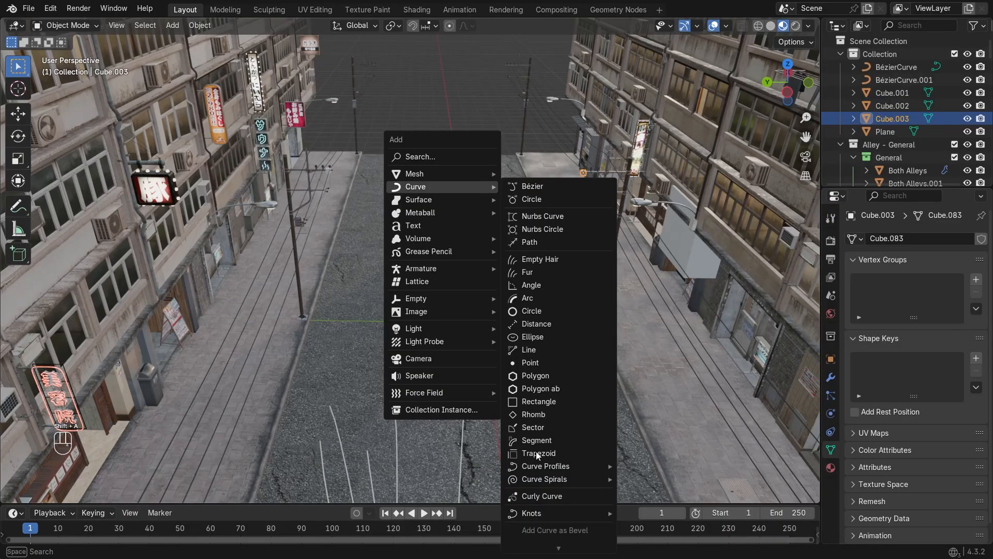
pyautogui.moveTo(569, 513)
pyautogui.click(657, 514)
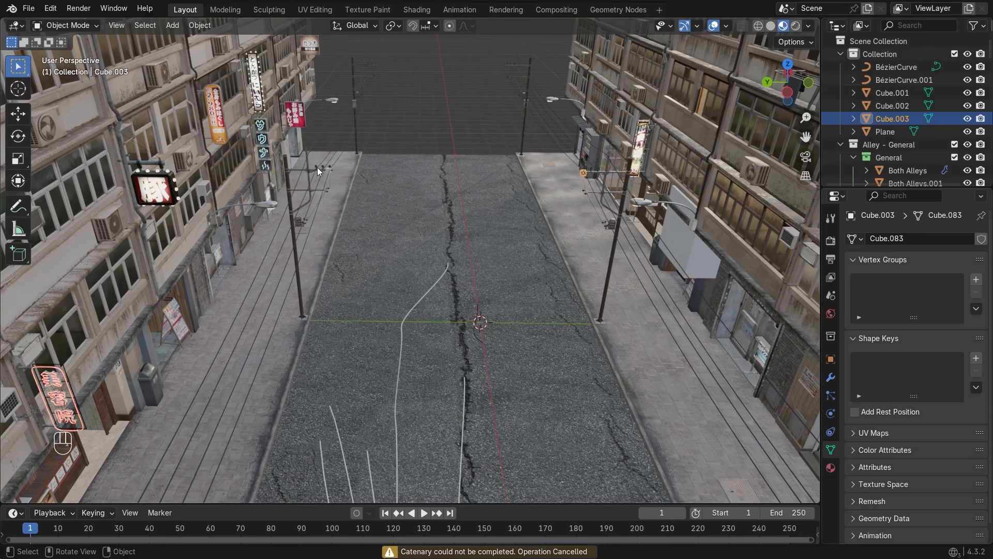
# Add the other pole's cube to the selection and create a Catenary curve between the two cubes.
pyautogui.scroll(5, 317, 166)
pyautogui.scroll(-3, 414, 202)
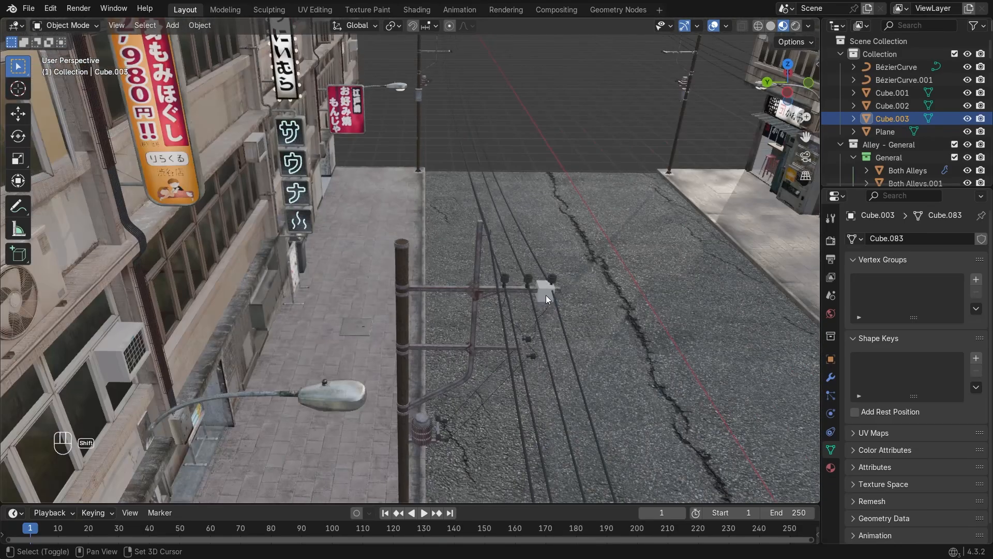
pyautogui.keyDown('shift'); pyautogui.click(545, 296); pyautogui.keyUp('shift')
pyautogui.scroll(-5, 578, 285)
pyautogui.keyDown('shift'); pyautogui.moveTo(632, 280); pyautogui.dragTo(467, 267, button='middle'); pyautogui.keyUp('shift')
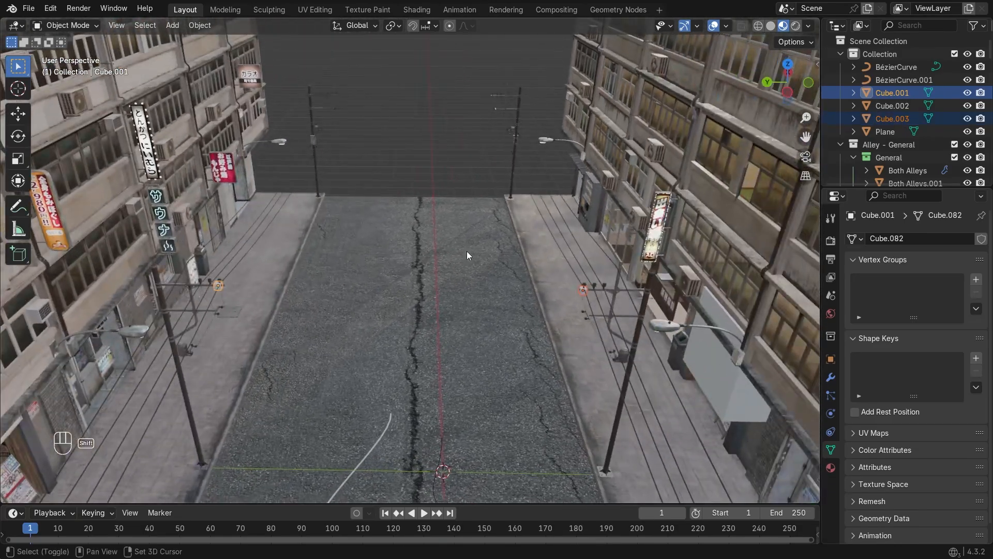
pyautogui.hotkey('shift', 'a')
pyautogui.moveTo(320, 166)
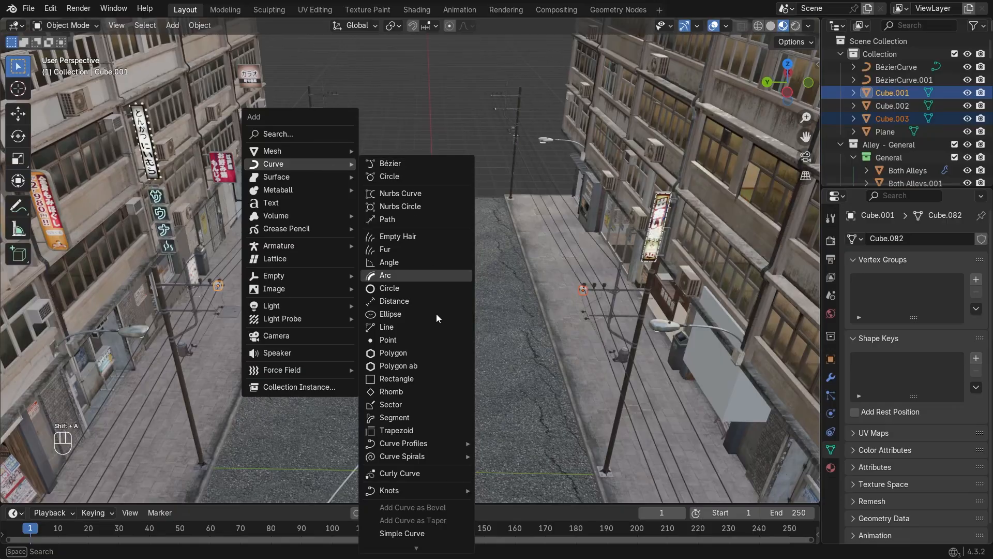
pyautogui.moveTo(410, 495)
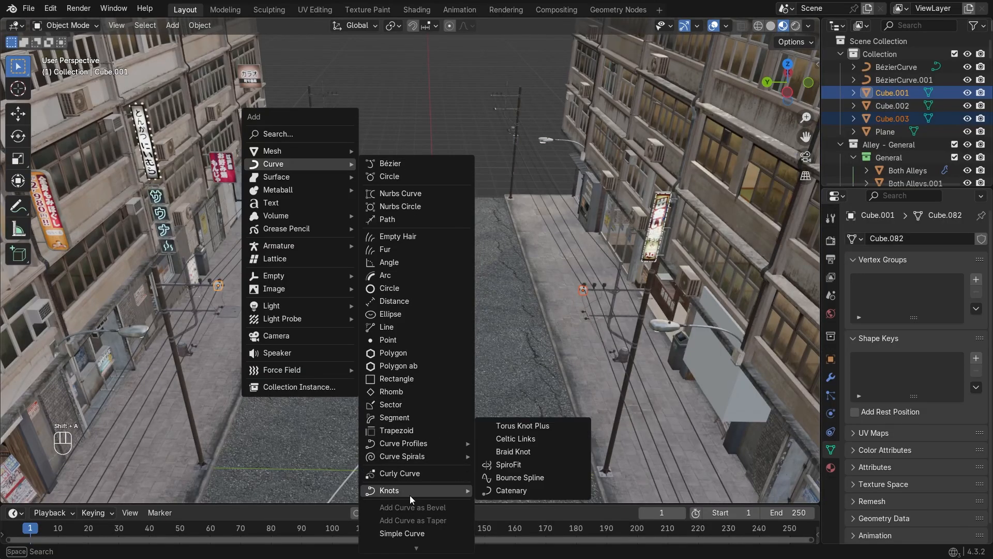
pyautogui.click(532, 492)
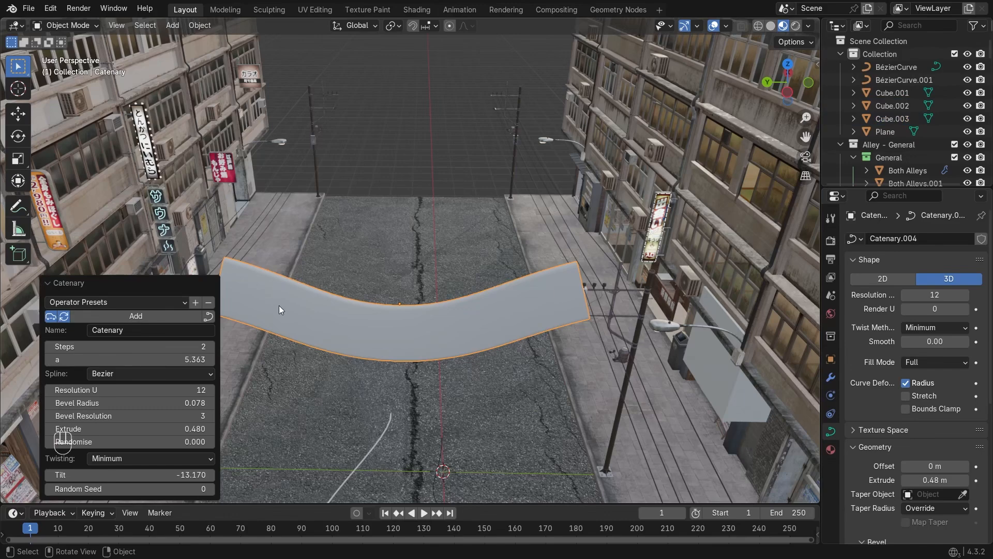
# Set the catenary's Extrude to 0, reduce its Bevel Radius below 0.033, and adjust its Steps.
pyautogui.click(159, 429)
pyautogui.press('Return')
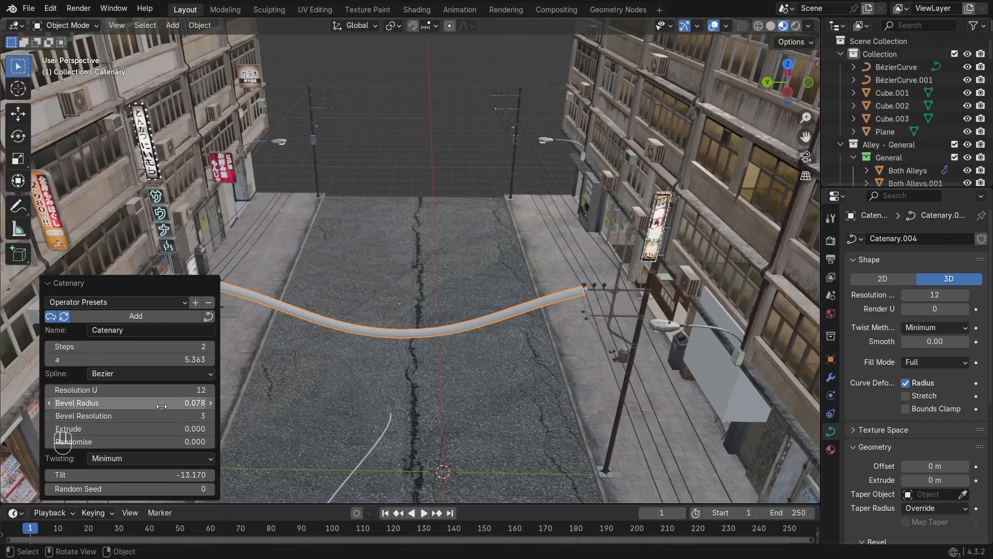
pyautogui.keyDown('shift'); pyautogui.moveTo(144, 403); pyautogui.dragTo(115, 403); pyautogui.keyUp('shift')
pyautogui.moveTo(471, 349); pyautogui.dragTo(473, 315, button='middle')
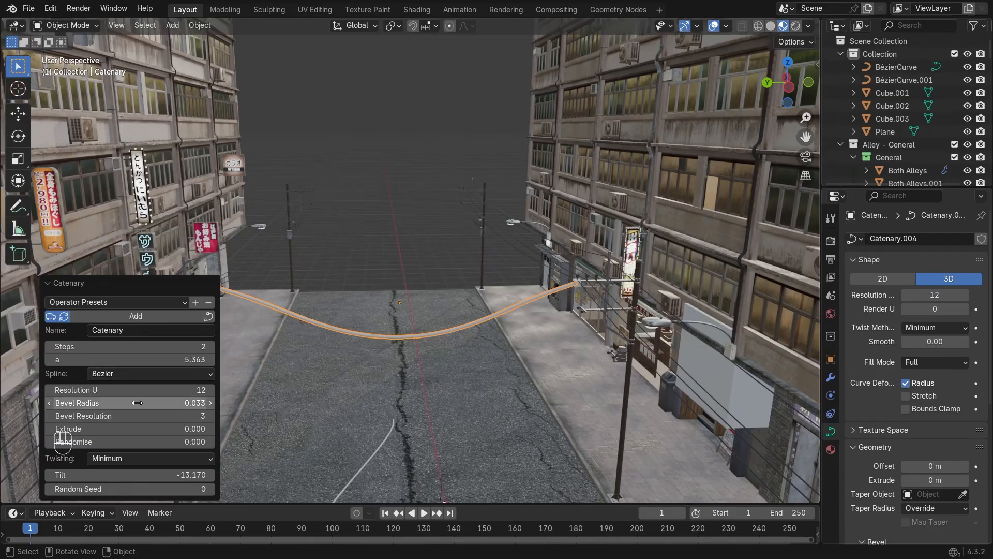
pyautogui.moveTo(155, 403)
pyautogui.keyDown('shift'); pyautogui.mouseDown()
pyautogui.moveTo(119, 402)
pyautogui.moveTo(135, 402)
pyautogui.mouseUp(); pyautogui.keyUp('shift')
pyautogui.moveTo(152, 347)
pyautogui.mouseDown()
pyautogui.moveTo(187, 348)
pyautogui.moveTo(126, 359)
pyautogui.moveTo(156, 359)
pyautogui.mouseUp()
# Select the cubes on the two opposite utility poles and create a second Catenary curve between them.
pyautogui.moveTo(265, 326); pyautogui.dragTo(358, 234, button='middle')
pyautogui.click(344, 253)
pyautogui.keyDown('shift'); pyautogui.moveTo(551, 269); pyautogui.dragTo(461, 247, button='middle'); pyautogui.keyUp('shift')
pyautogui.keyDown('shift'); pyautogui.click(496, 251); pyautogui.keyUp('shift')
pyautogui.moveTo(507, 211)
pyautogui.mouseDown(button='middle')
pyautogui.moveTo(464, 228)
pyautogui.moveTo(516, 224)
pyautogui.moveTo(508, 224)
pyautogui.mouseUp(button='middle')
pyautogui.hotkey('shift', 'a')
pyautogui.moveTo(499, 224)
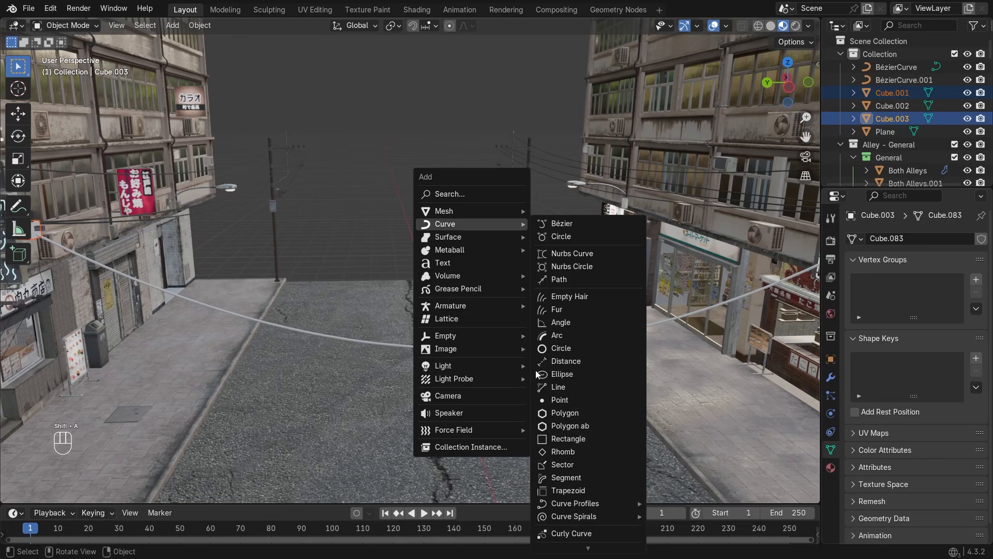
pyautogui.hotkey('shift', 'a')
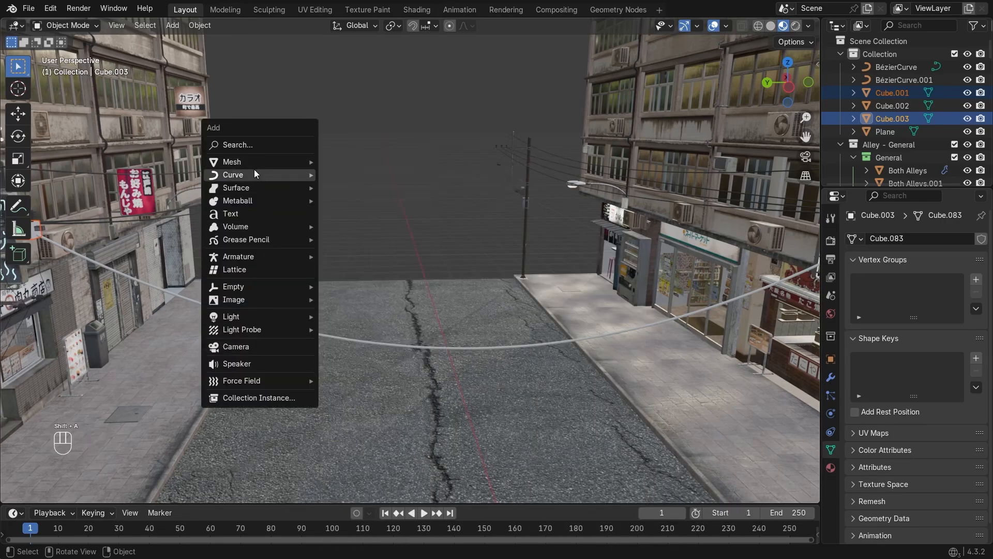
pyautogui.moveTo(255, 173)
pyautogui.moveTo(411, 501)
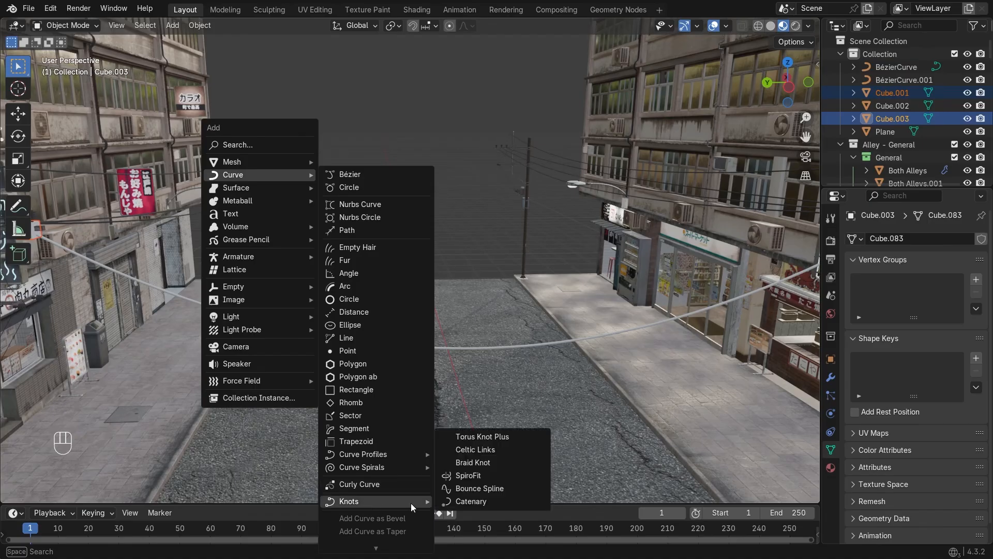
pyautogui.click(474, 499)
# Set the new catenary's a value to 4.913 to change how deeply it sags across the street.
pyautogui.scroll(-3, 456, 345)
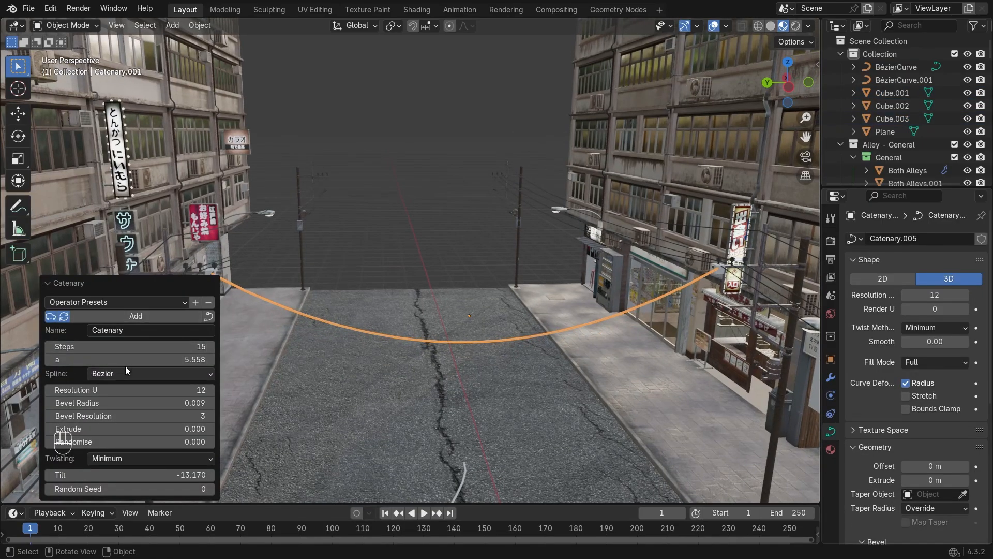
pyautogui.moveTo(135, 359)
pyautogui.keyDown('shift'); pyautogui.mouseDown()
pyautogui.moveTo(147, 359)
pyautogui.moveTo(123, 365)
pyautogui.mouseUp(); pyautogui.keyUp('shift')
pyautogui.scroll(-4, 435, 298)
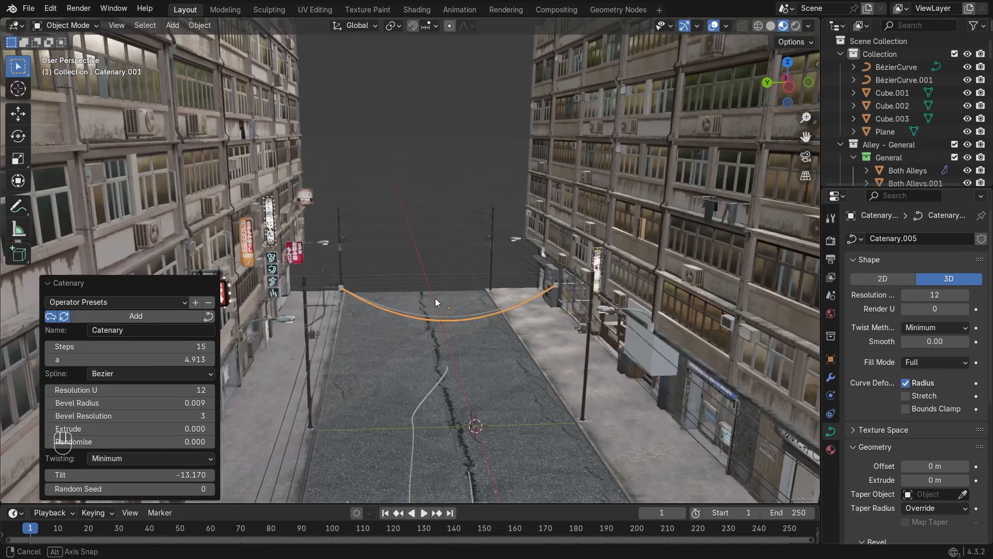
# Open the new catenary for point editing with the Select Box tool and try moving one of its control points.
pyautogui.moveTo(436, 298); pyautogui.dragTo(466, 309, button='middle')
pyautogui.scroll(8, 492, 293)
pyautogui.press('Tab')
pyautogui.scroll(-6, 492, 292)
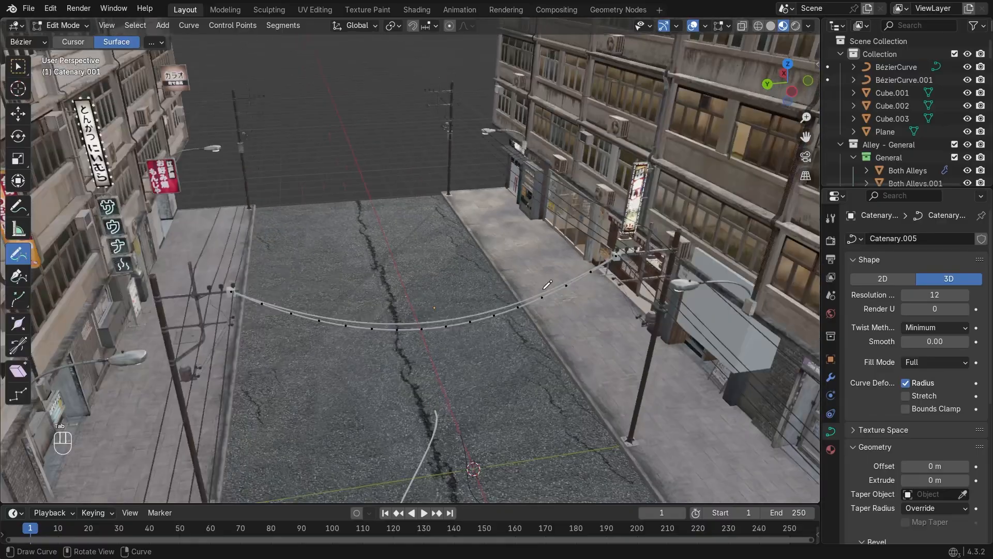
pyautogui.scroll(4, 555, 288)
pyautogui.click(17, 66)
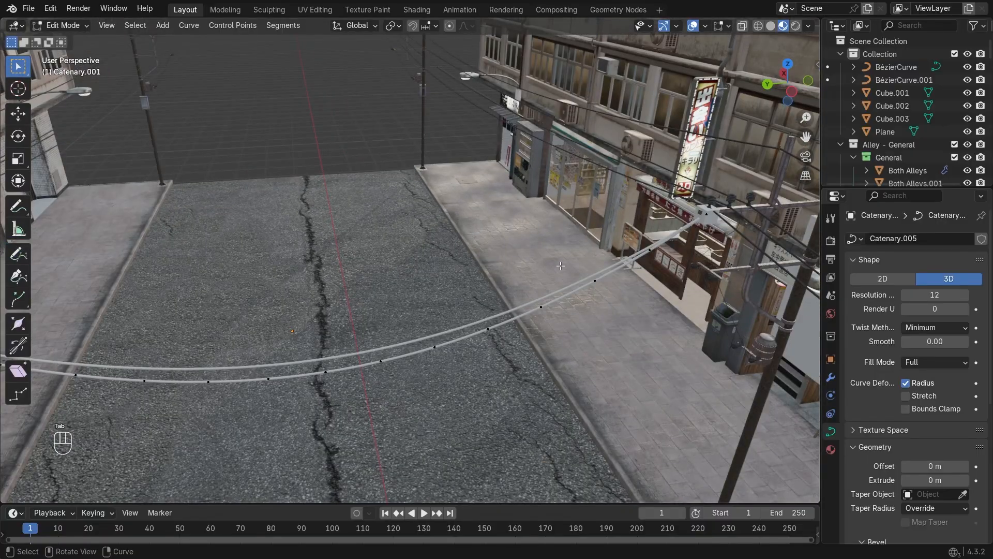
pyautogui.press('g')
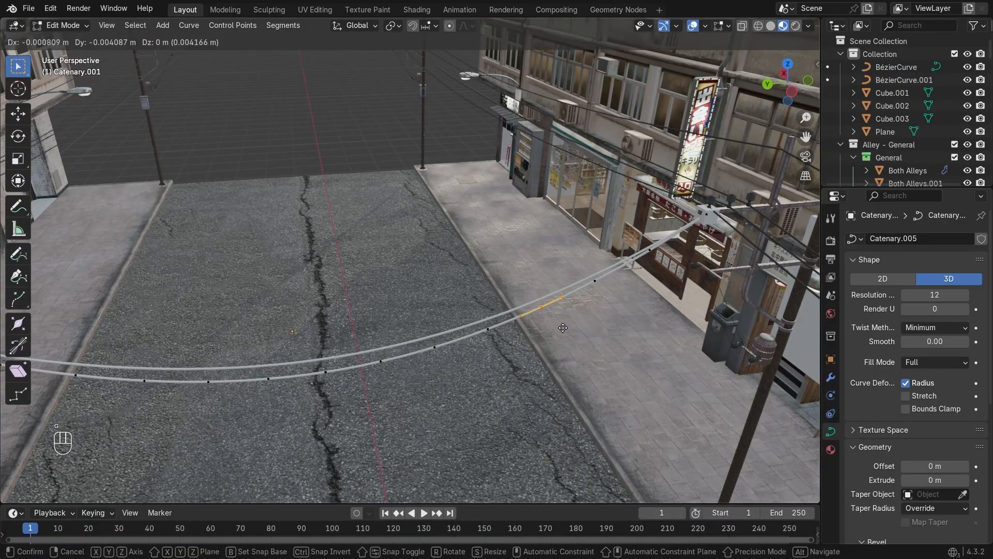
pyautogui.press('Escape')
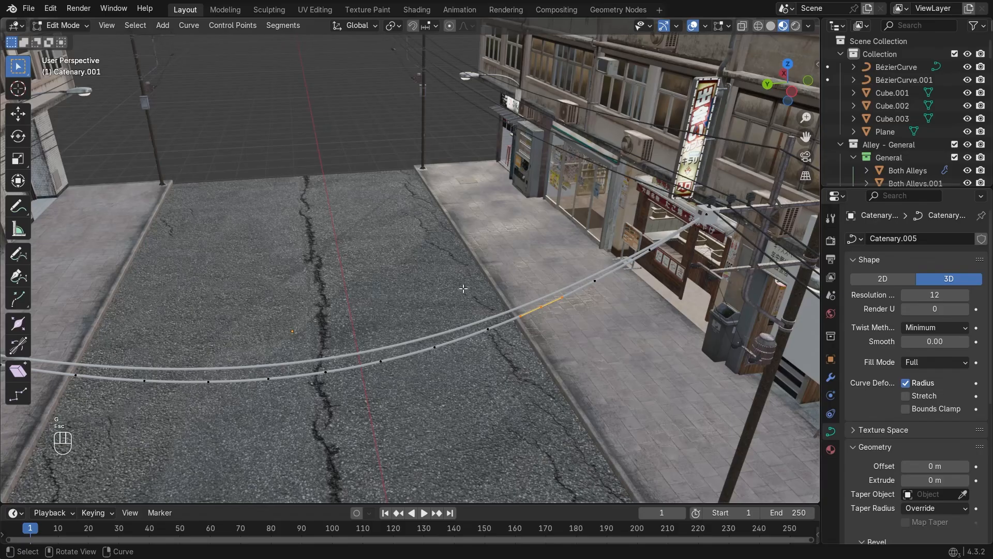
# Raise a group of control points near the catenary's shop-side end about 0.043 m along Z and return to Object Mode.
pyautogui.moveTo(427, 300); pyautogui.dragTo(331, 403)
pyautogui.moveTo(486, 330); pyautogui.dragTo(554, 262, button='middle')
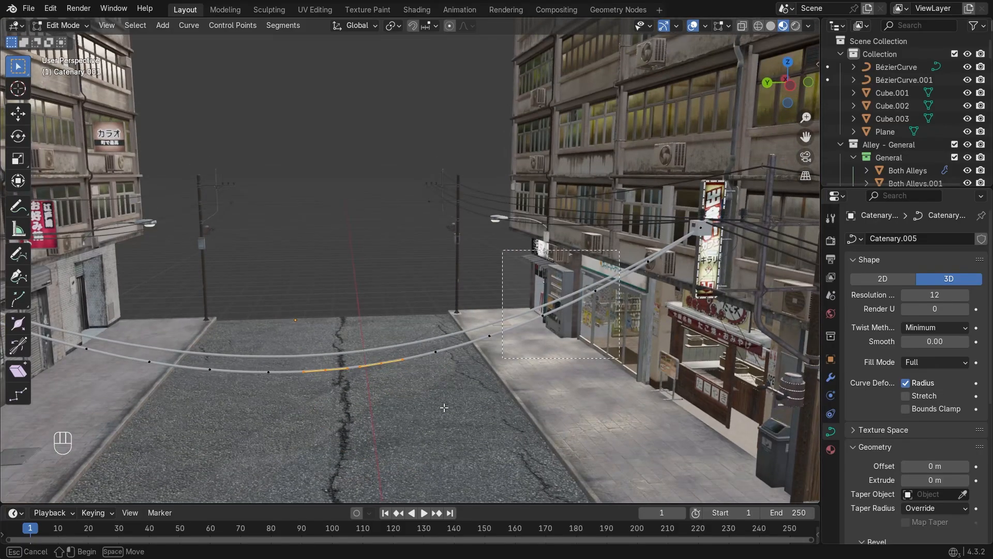
pyautogui.press('g')
pyautogui.press('z')
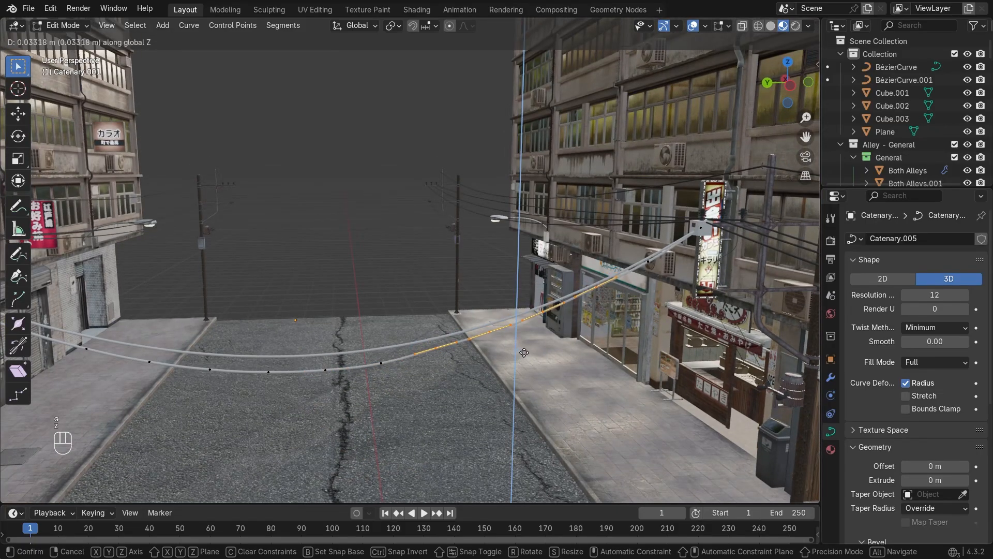
pyautogui.click(528, 348)
pyautogui.moveTo(526, 307); pyautogui.dragTo(523, 314, button='middle')
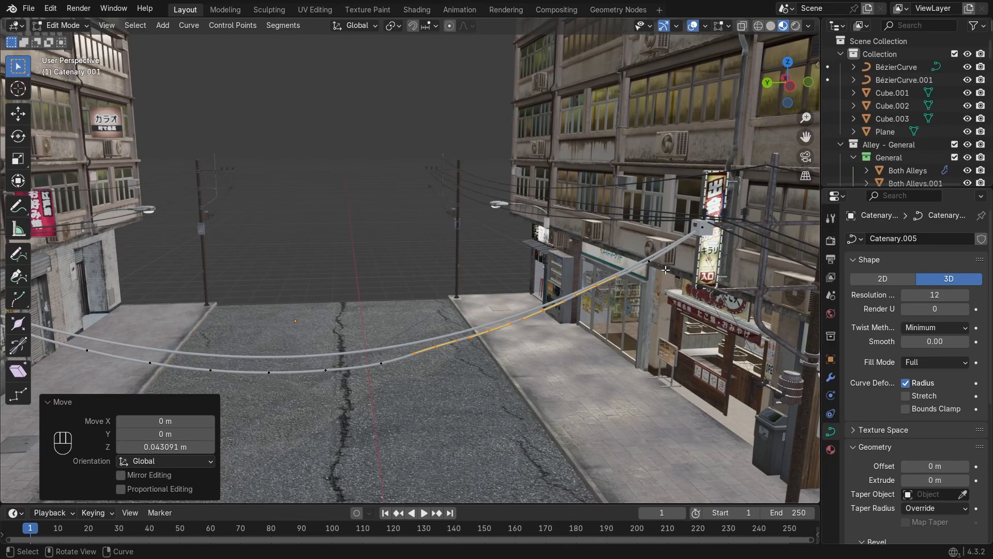
pyautogui.scroll(-5, 523, 219)
pyautogui.moveTo(551, 239); pyautogui.dragTo(549, 250, button='middle')
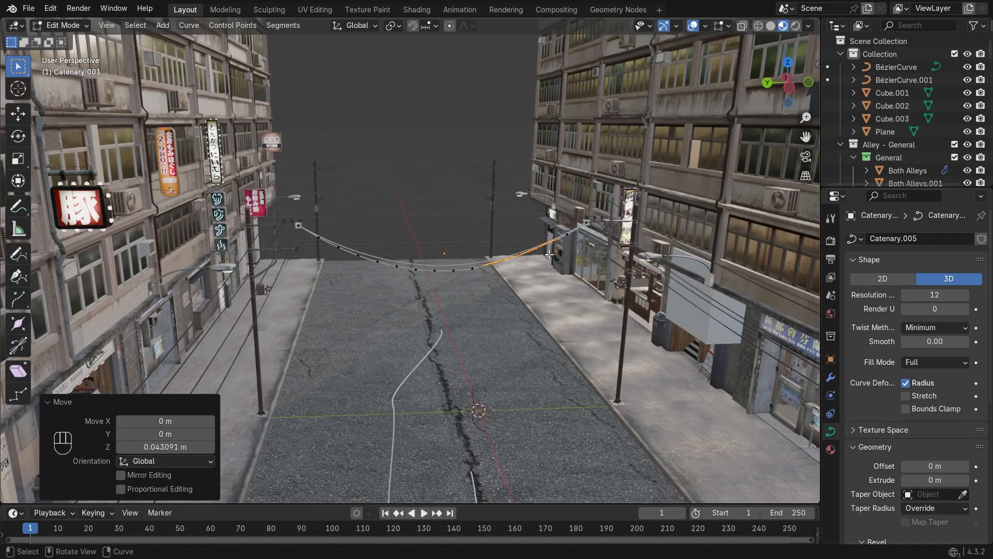
pyautogui.scroll(8, 548, 250)
pyautogui.press('Tab')
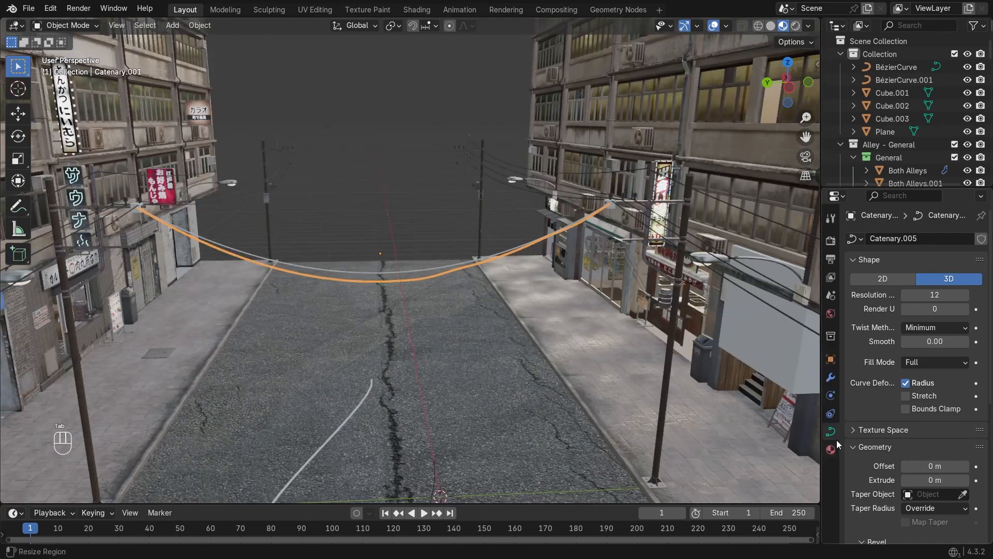
# Thicken the catenary cable by setting its bevel depth to 0.055 m.
pyautogui.scroll(-7, 889, 442)
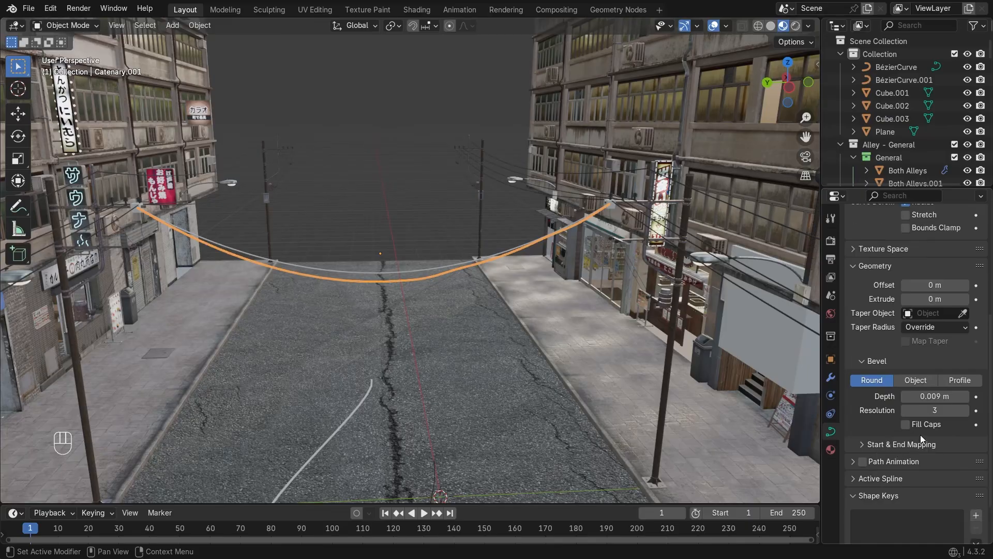
pyautogui.moveTo(926, 397); pyautogui.dragTo(955, 395)
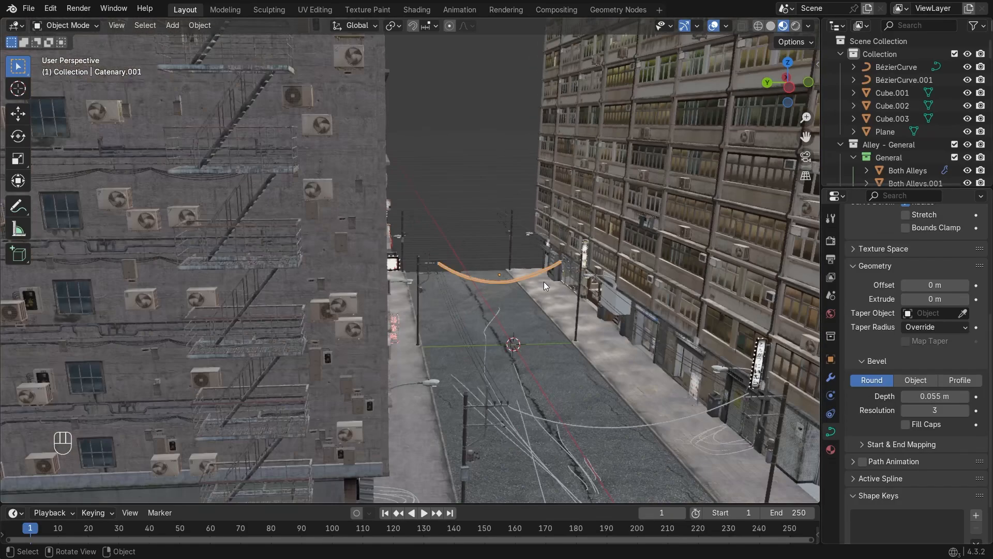
pyautogui.moveTo(544, 281); pyautogui.dragTo(475, 265, button='middle')
pyautogui.moveTo(514, 228); pyautogui.dragTo(527, 198, button='middle')
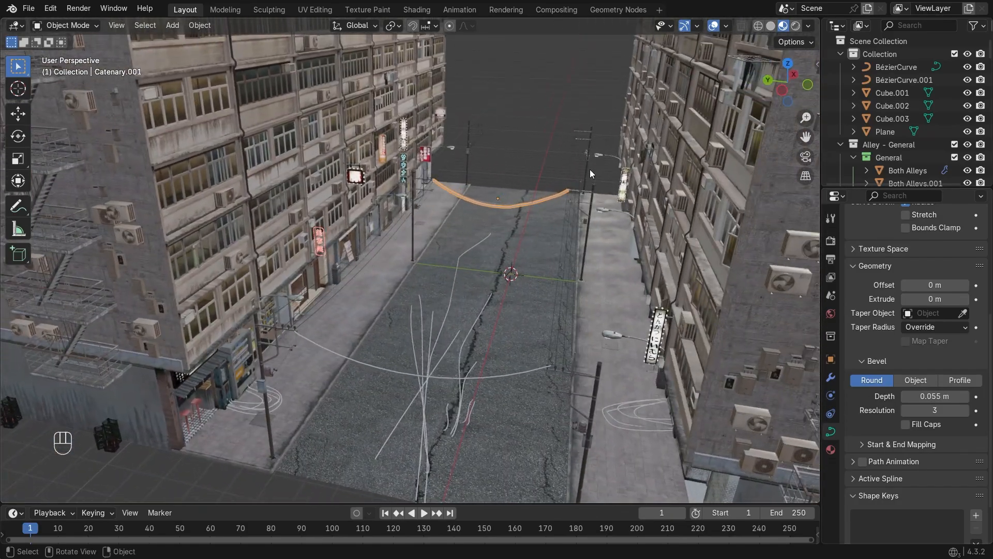
pyautogui.moveTo(501, 381); pyautogui.dragTo(461, 290, button='middle')
# Switch to the overgrown temple video in Chrome, resume playback and change its playback quality.
pyautogui.hotkey('alt', 'Tab')
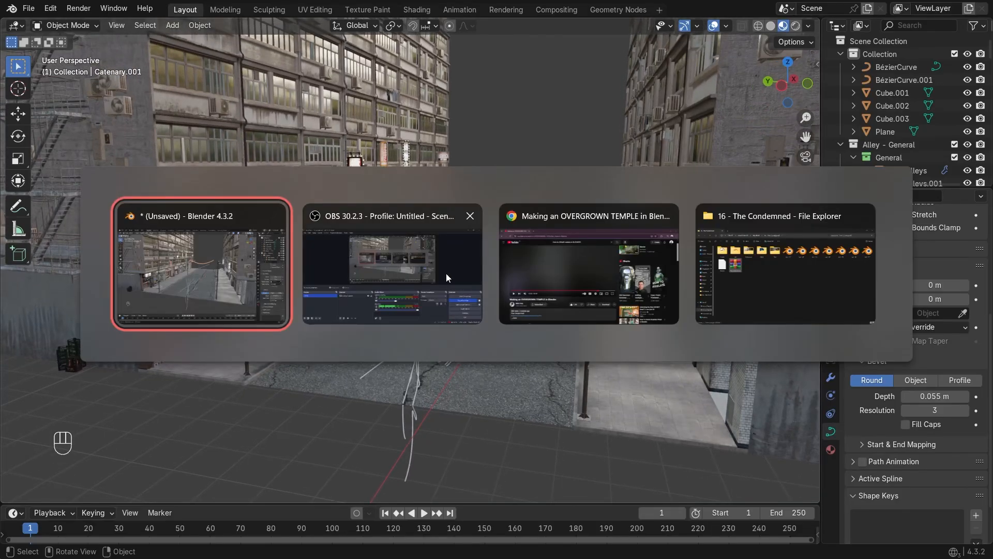
pyautogui.click(566, 268)
pyautogui.click(395, 265)
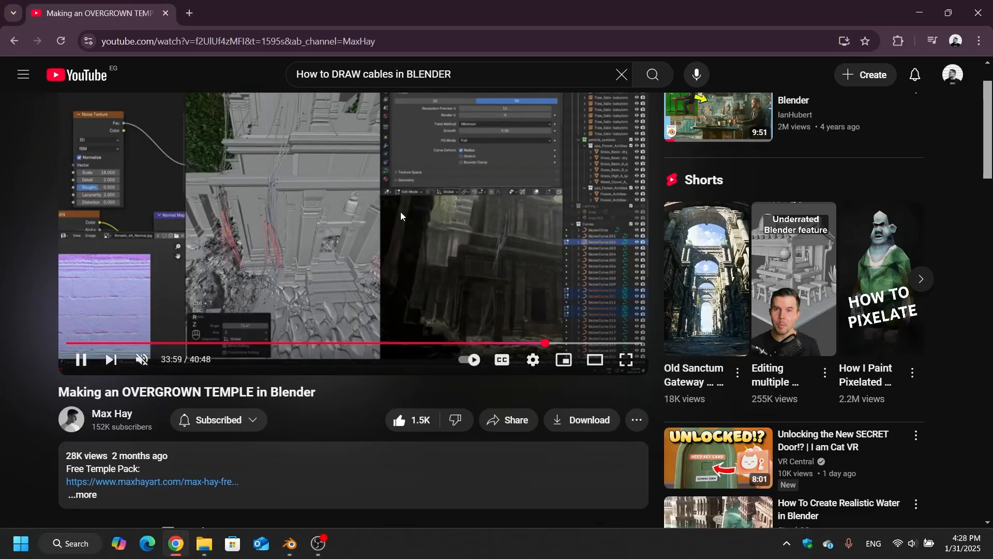
pyautogui.keyDown('ctrl'); pyautogui.scroll(5, 331, 213); pyautogui.keyUp('ctrl')
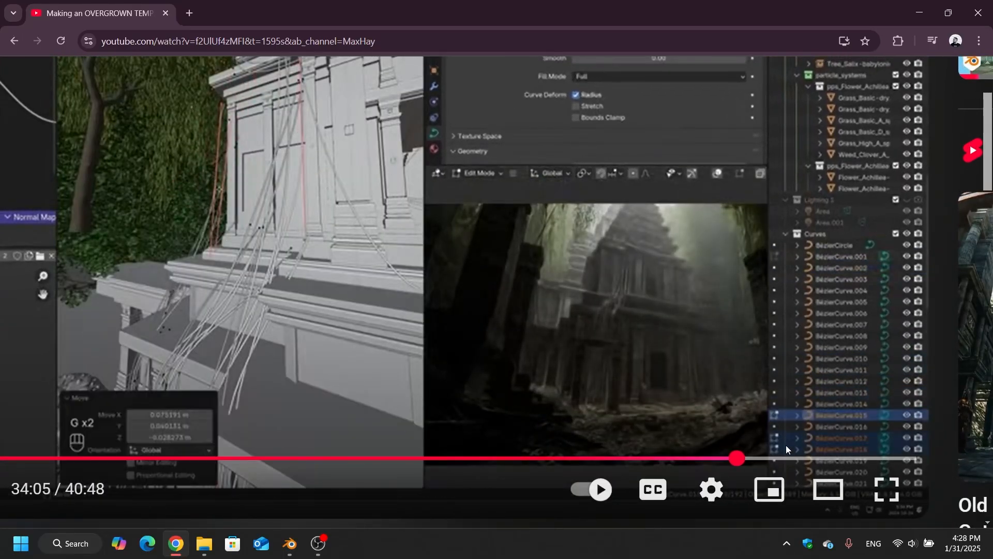
pyautogui.click(711, 489)
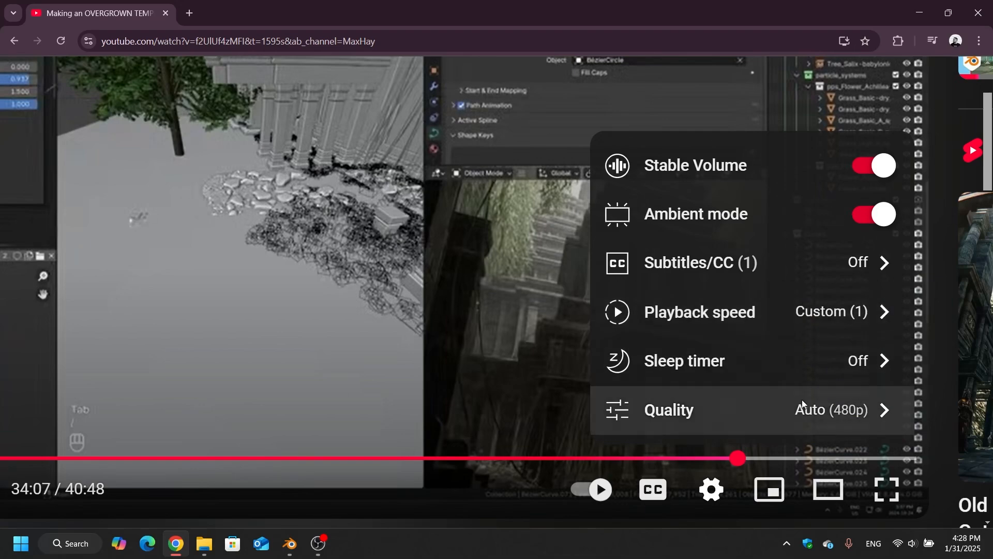
pyautogui.click(802, 408)
pyautogui.click(755, 158)
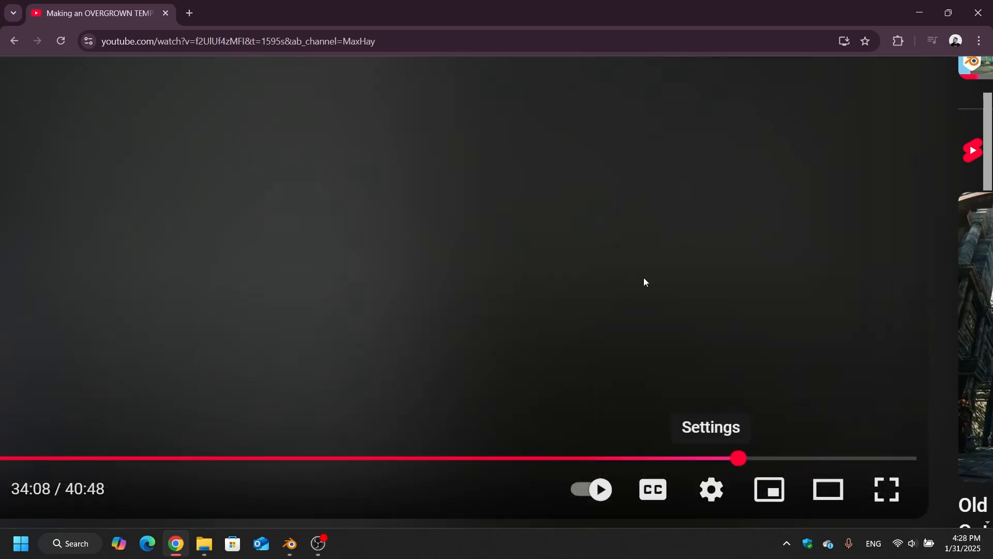
# Examine how Bézier curves are used for hanging vines in the temple video, enlarging the picture and skipping ahead.
pyautogui.scroll(-5, 644, 279)
pyautogui.scroll(4, 652, 270)
pyautogui.keyDown('ctrl'); pyautogui.scroll(-3, 546, 302); pyautogui.keyUp('ctrl')
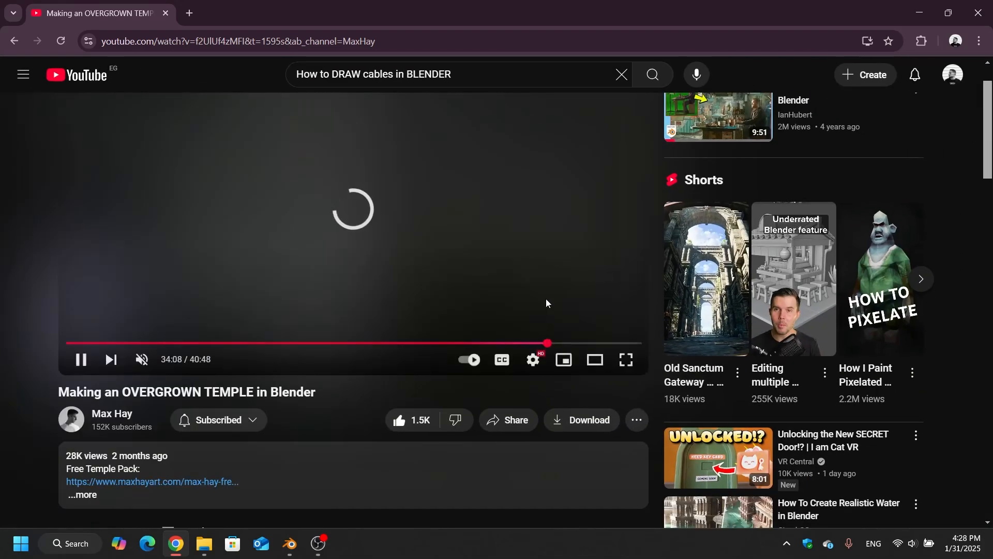
pyautogui.scroll(1, 492, 268)
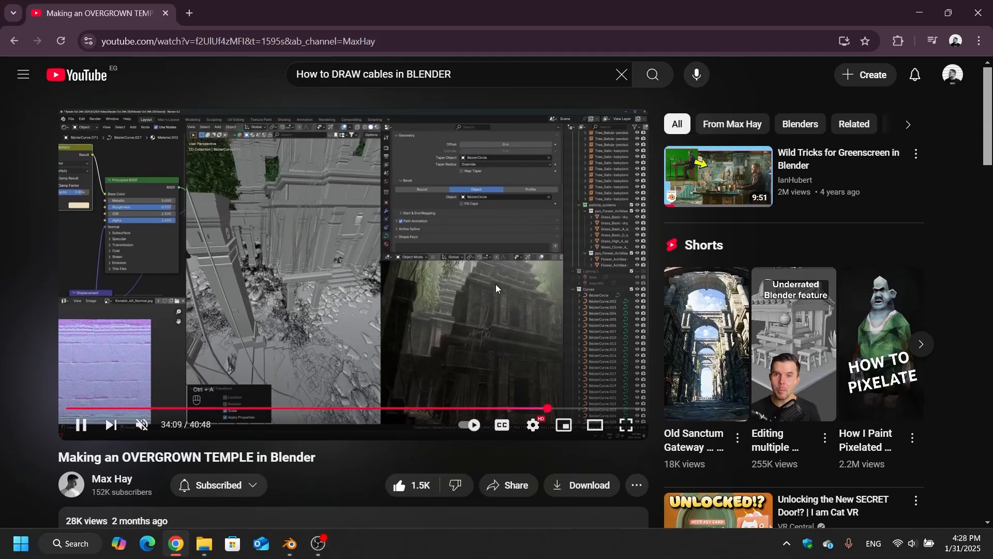
pyautogui.scroll(-2, 495, 284)
pyautogui.keyDown('ctrl'); pyautogui.scroll(5, 504, 202); pyautogui.keyUp('ctrl')
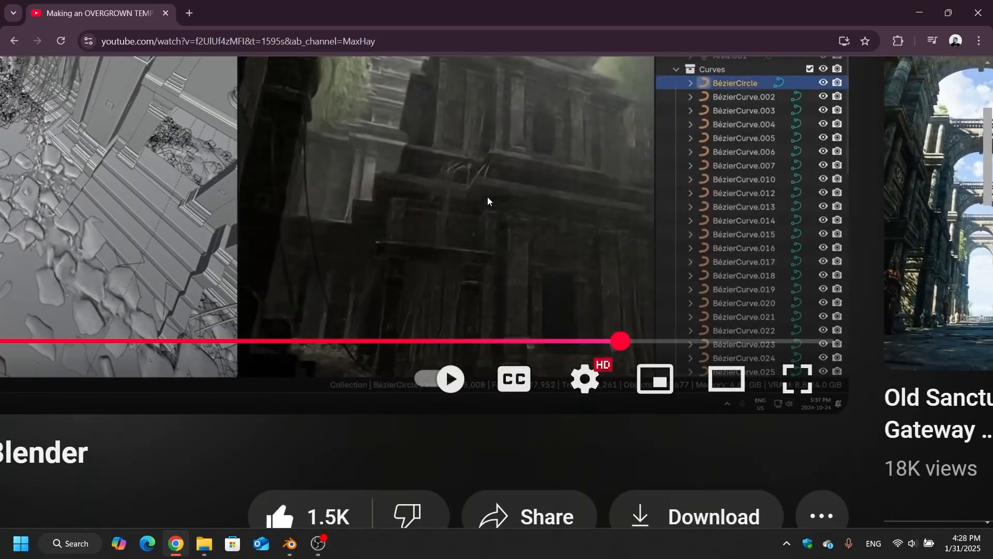
pyautogui.keyDown('ctrl'); pyautogui.scroll(-5, 486, 192); pyautogui.keyUp('ctrl')
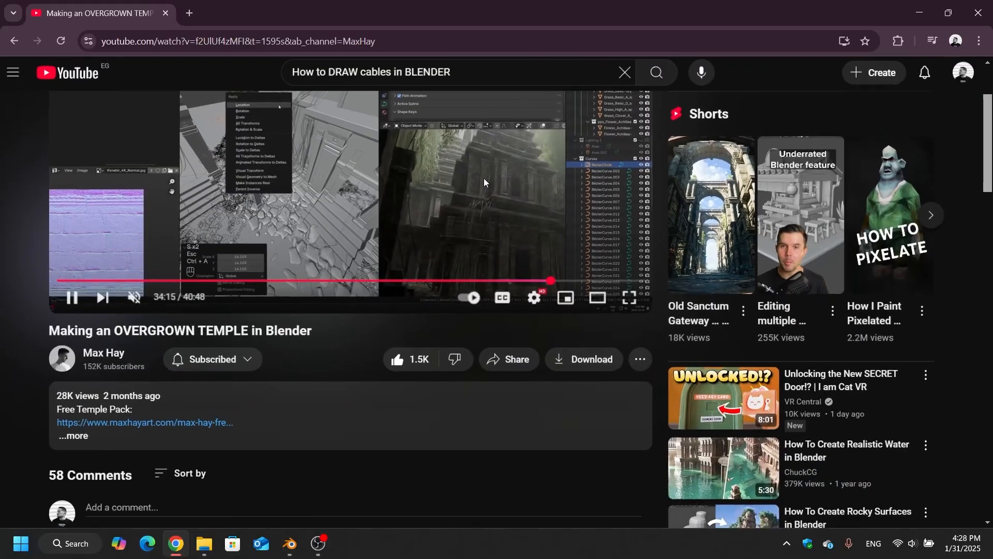
pyautogui.click(483, 178)
pyautogui.keyDown('ctrl'); pyautogui.scroll(5, 485, 179); pyautogui.keyUp('ctrl')
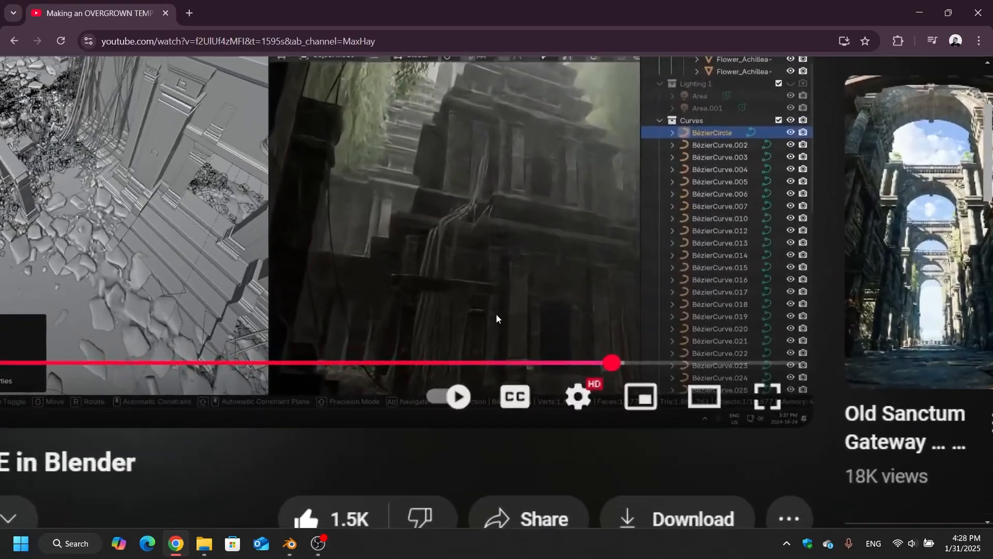
pyautogui.keyDown('ctrl'); pyautogui.scroll(2, 483, 184); pyautogui.keyUp('ctrl')
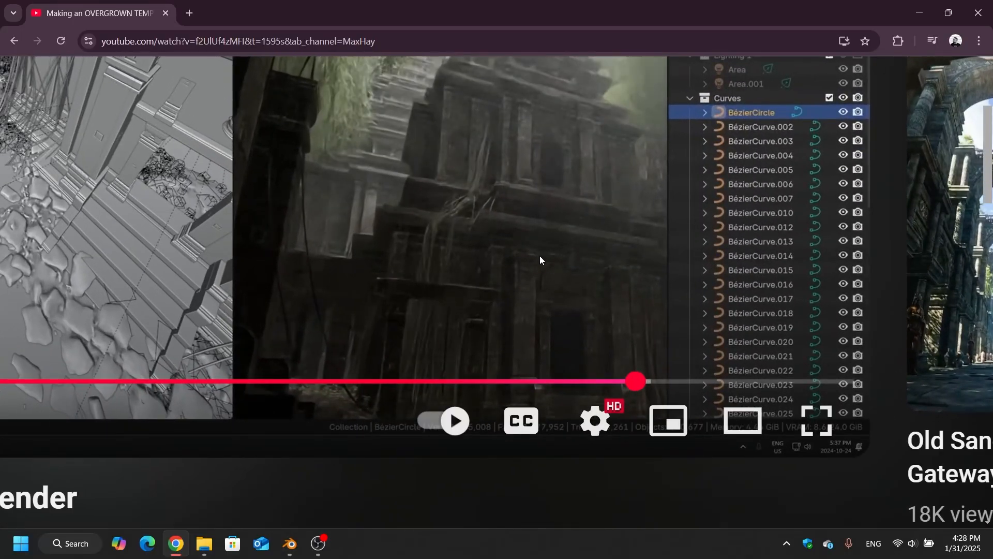
pyautogui.press('Right')
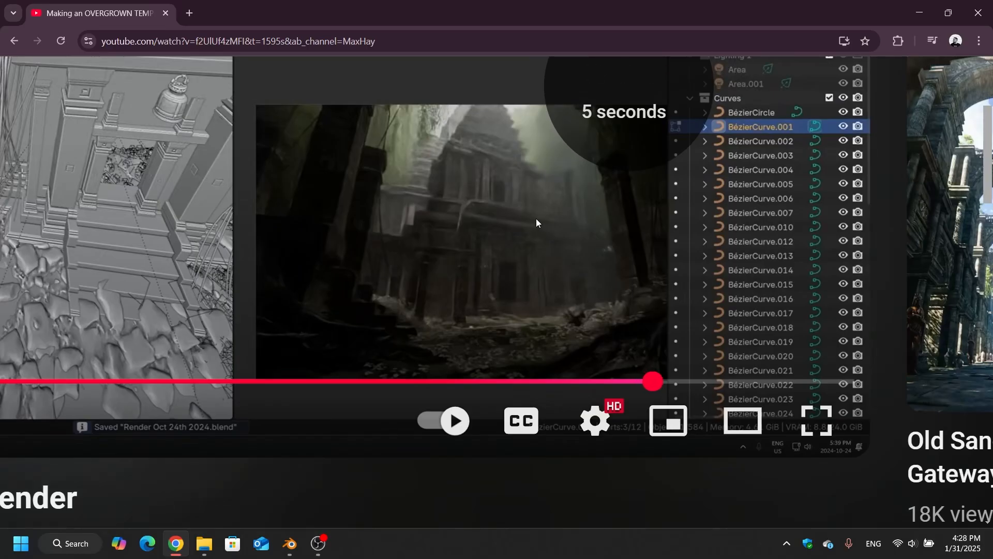
pyautogui.press('Right')
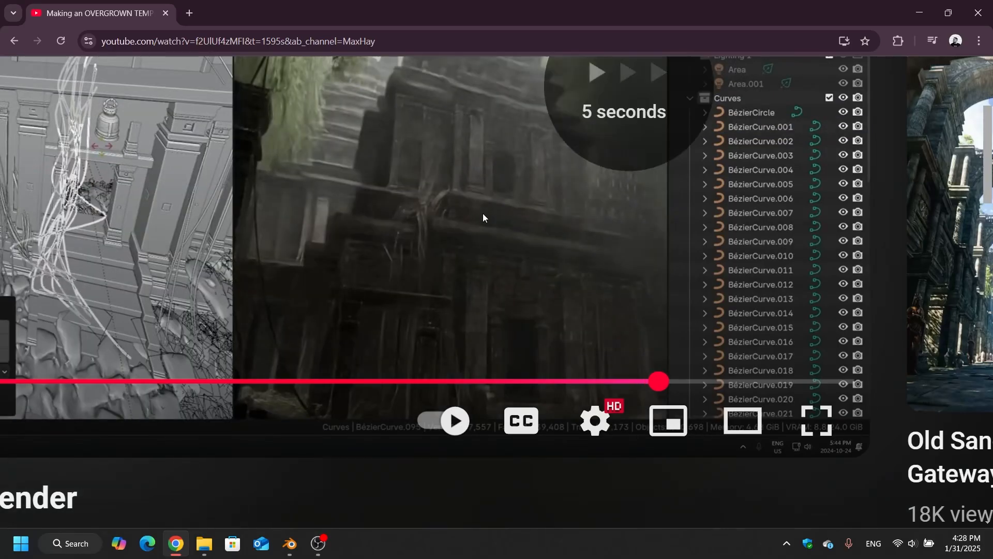
pyautogui.press('Right')
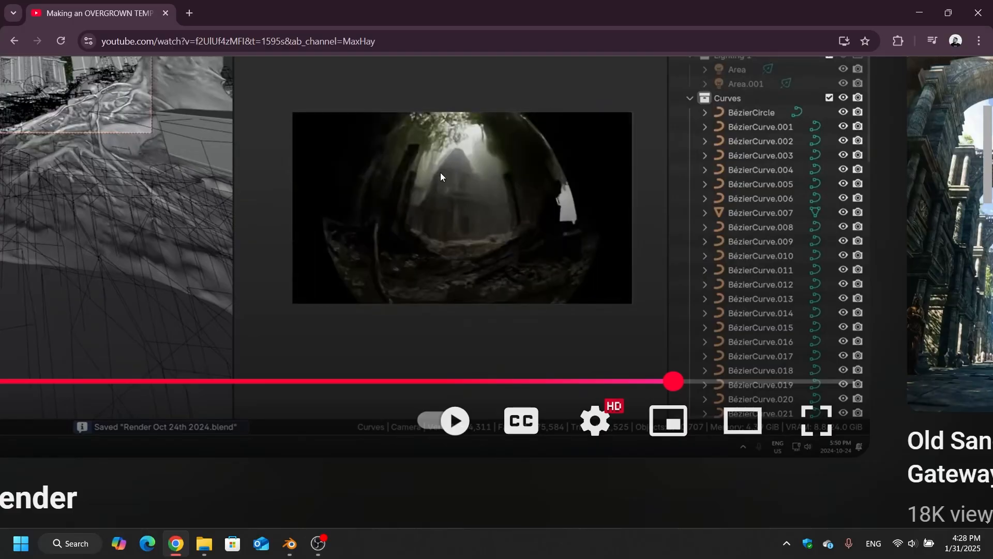
# Pause and unmute the temple video, then close the browser window to return to the Blender street scene.
pyautogui.keyDown('ctrl'); pyautogui.scroll(-5, 511, 212); pyautogui.keyUp('ctrl')
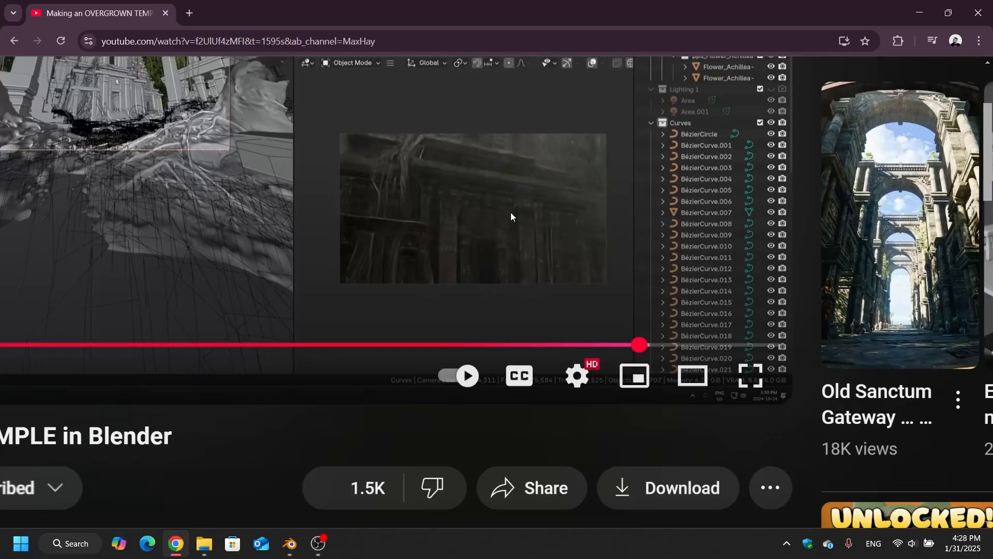
pyautogui.click(448, 209)
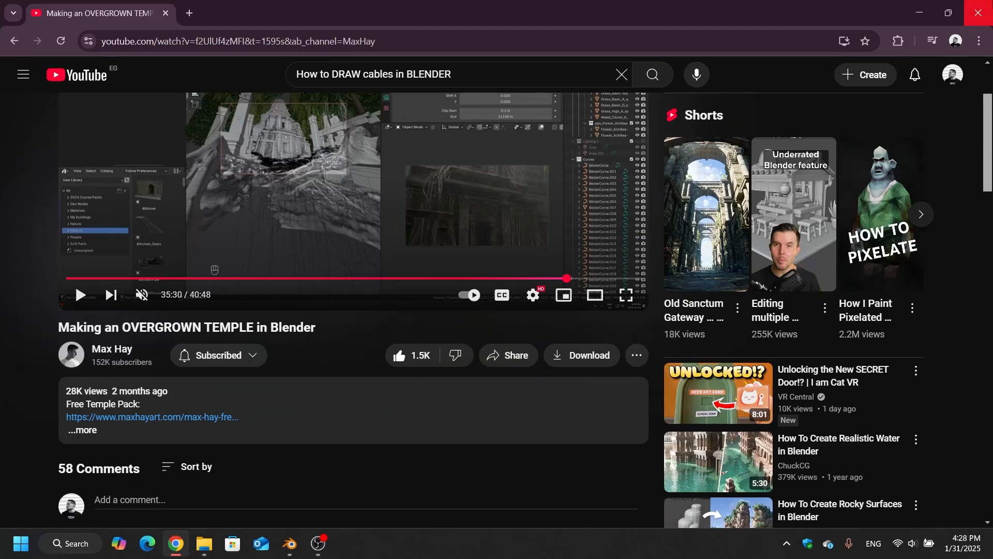
pyautogui.click(141, 294)
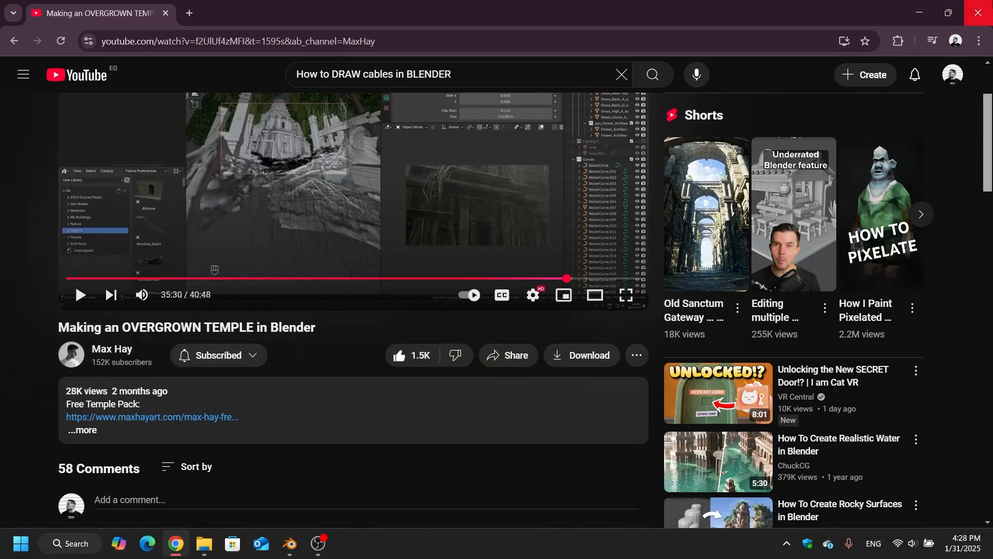
pyautogui.click(987, 5)
pyautogui.moveTo(487, 296); pyautogui.dragTo(516, 321, button='middle')
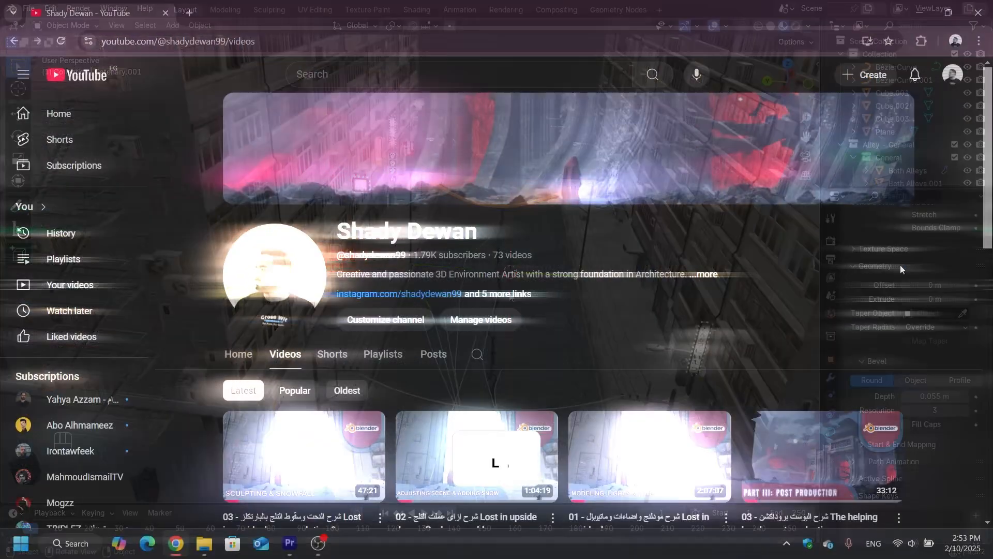
# Look through the videos on the YouTube channel page and open its Shorts section.
pyautogui.scroll(-6, 900, 267)
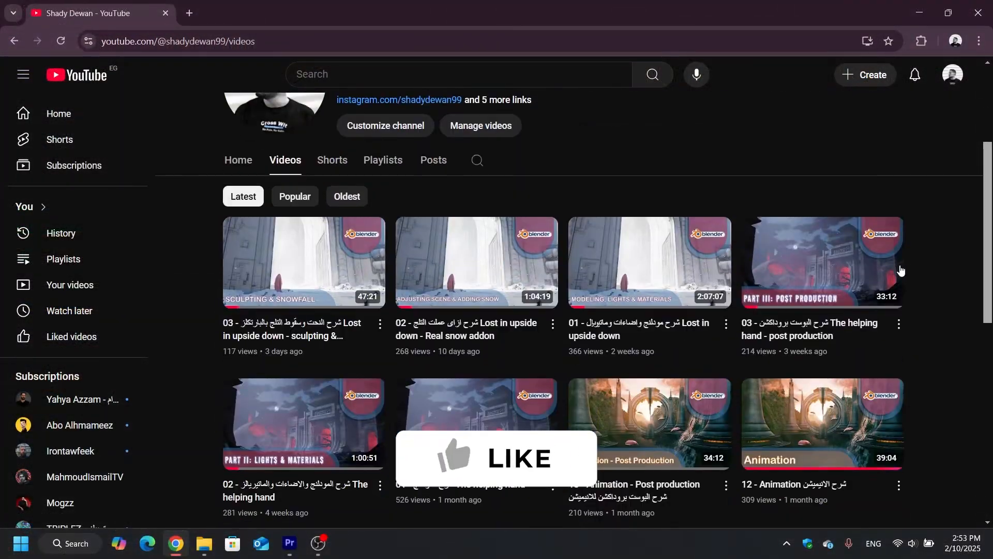
pyautogui.scroll(6, 900, 271)
pyautogui.click(333, 160)
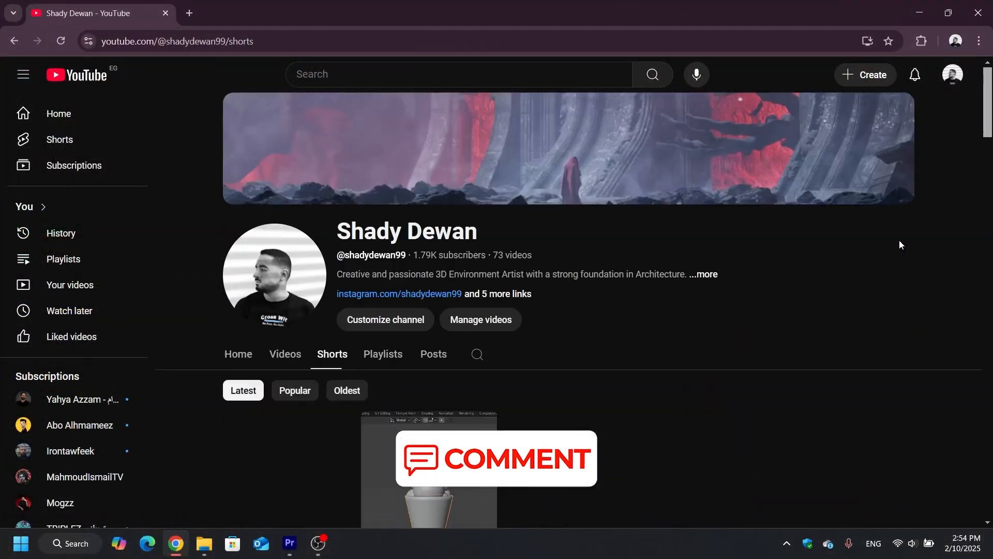